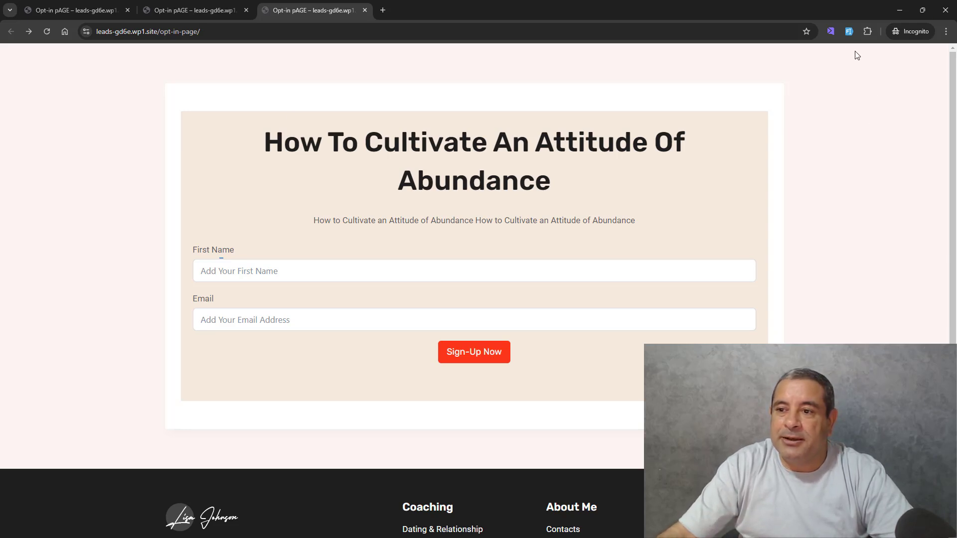
- Auto-fill the opt-in page's first name and email fields with dummy data and submit the sign-up
click(849, 32)
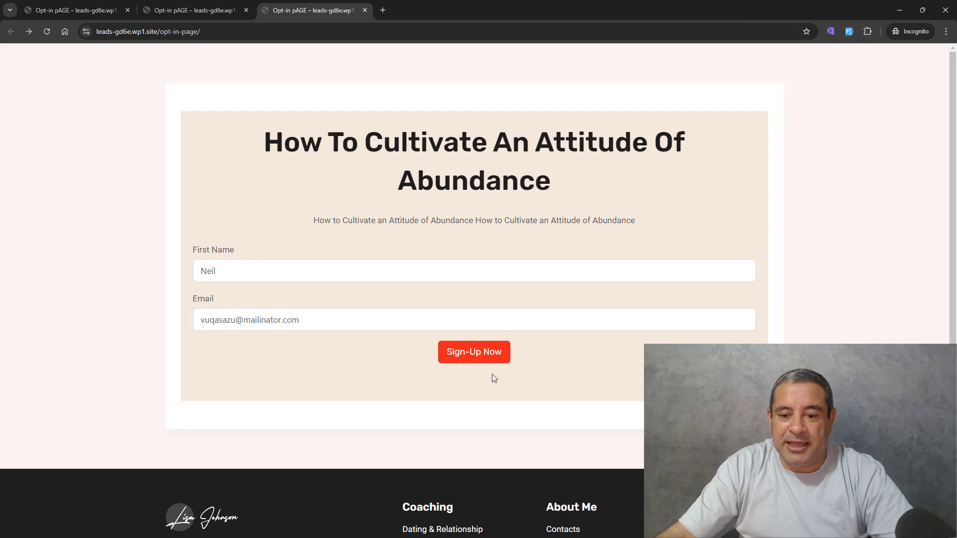
click(466, 352)
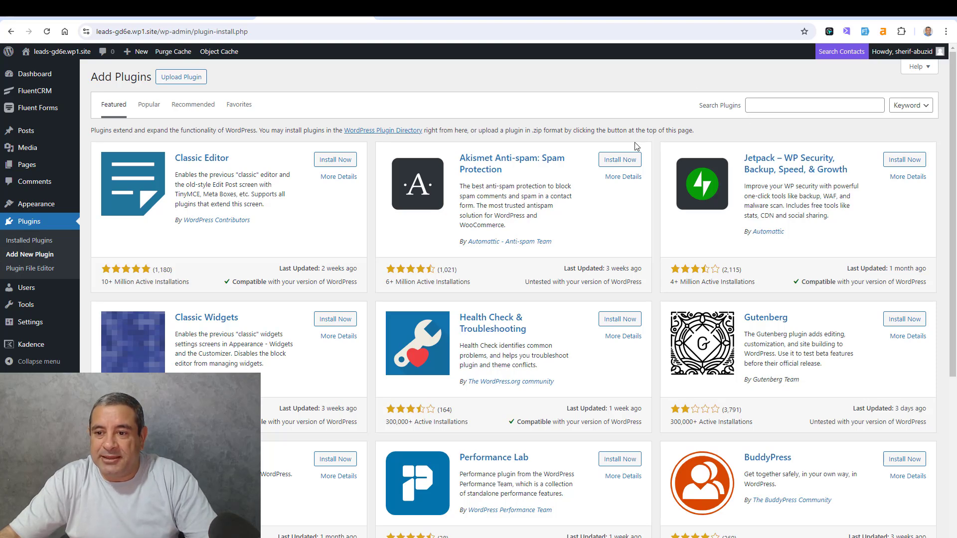
- Search the WordPress plugin directory for "Fluent Forms"
click(779, 105)
text(Fluent Forms)
key(Return)
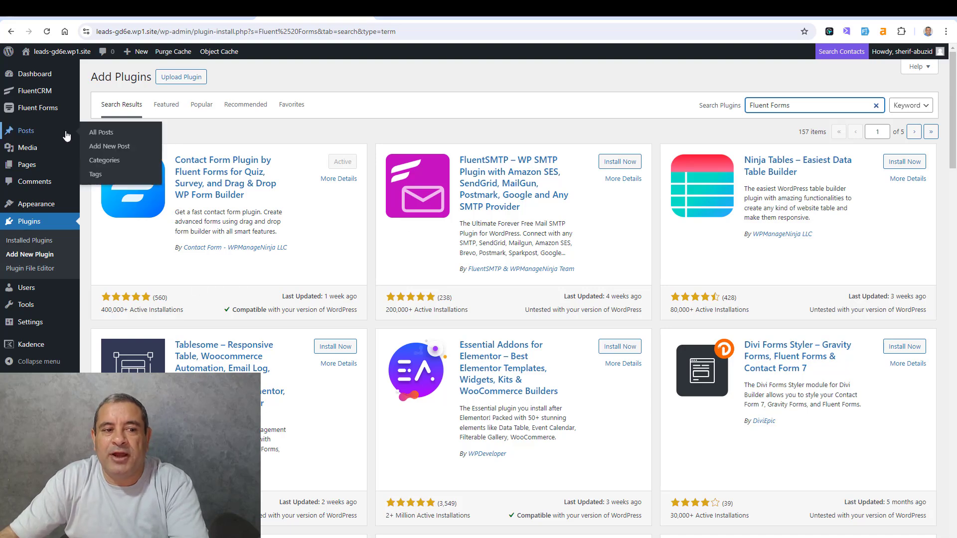
- Create a new blank form in Fluent Forms and add Name Fields with an Email field below them
mouse_move(46, 115)
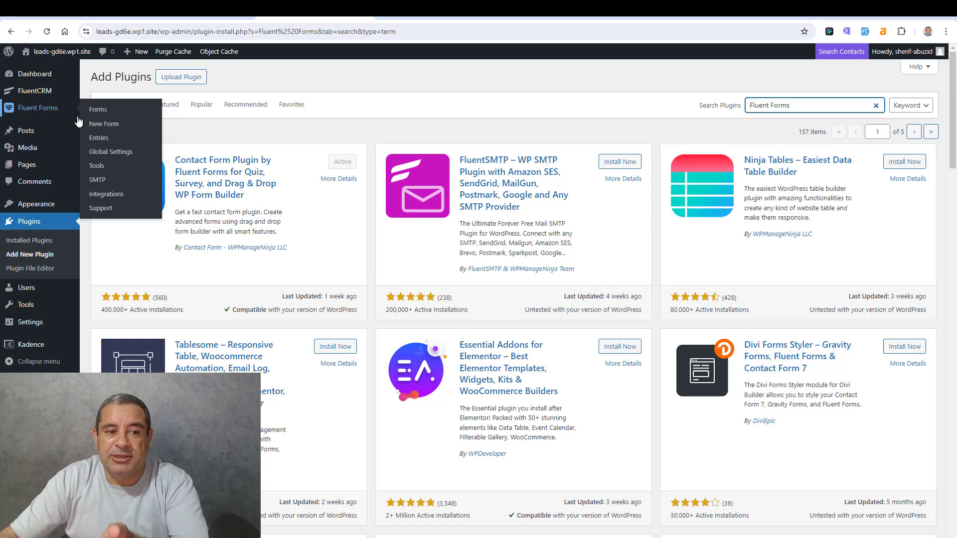
click(107, 124)
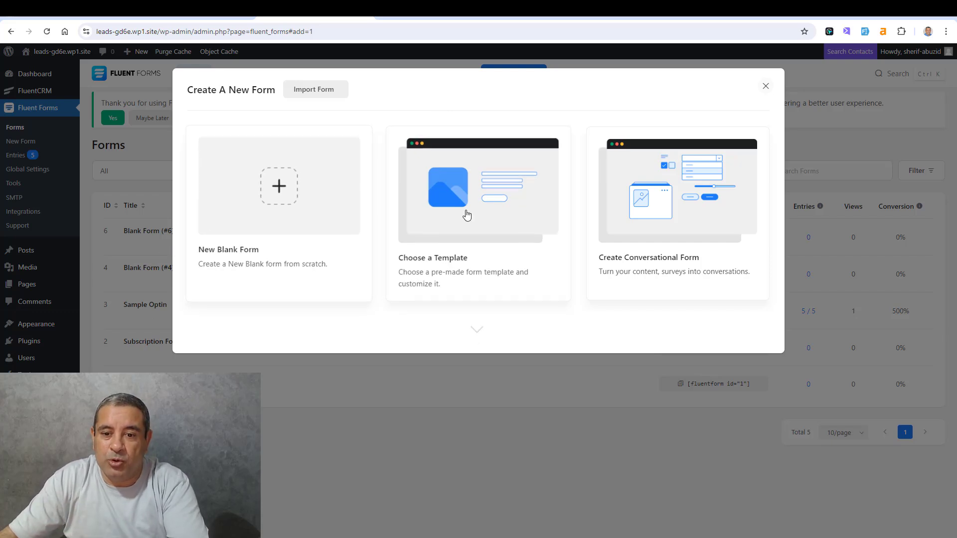
click(272, 191)
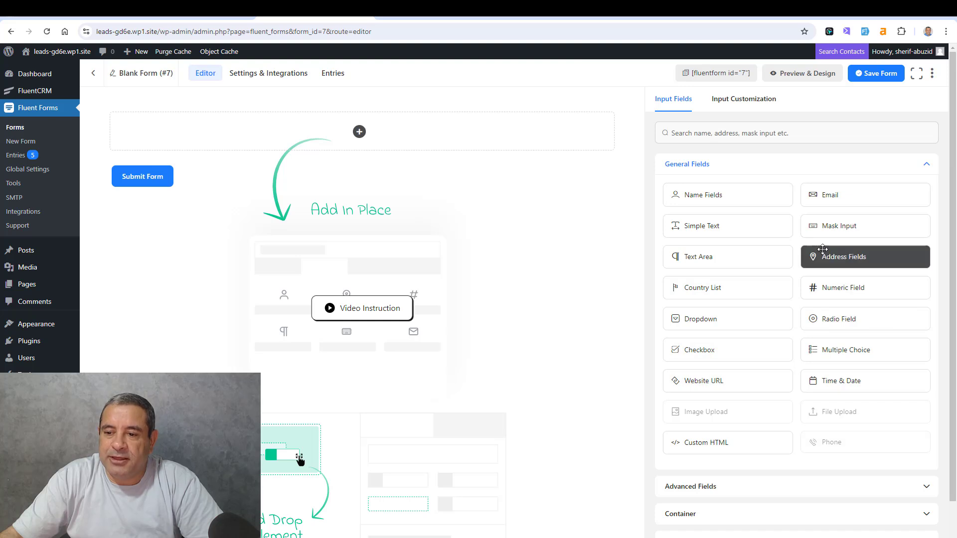
drag(731, 205, 448, 132)
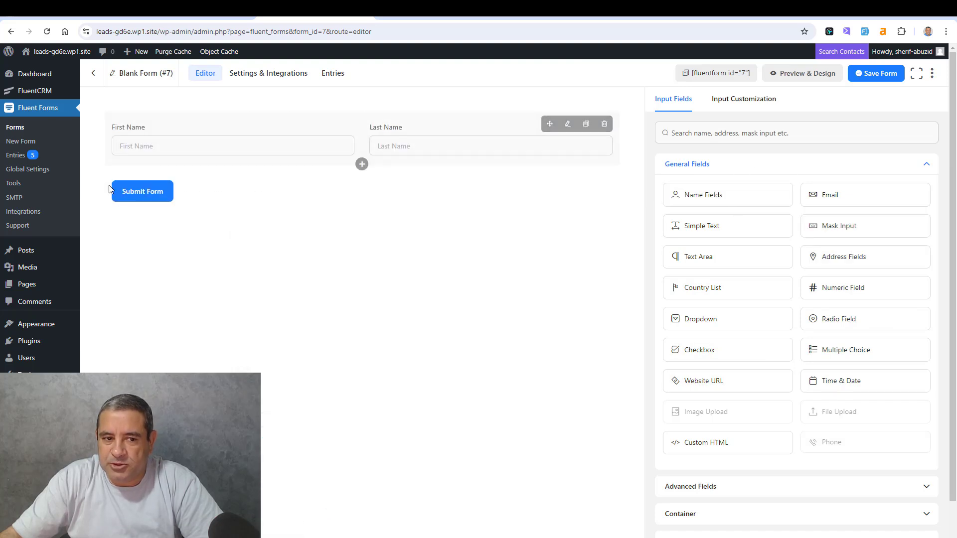
drag(820, 198, 247, 177)
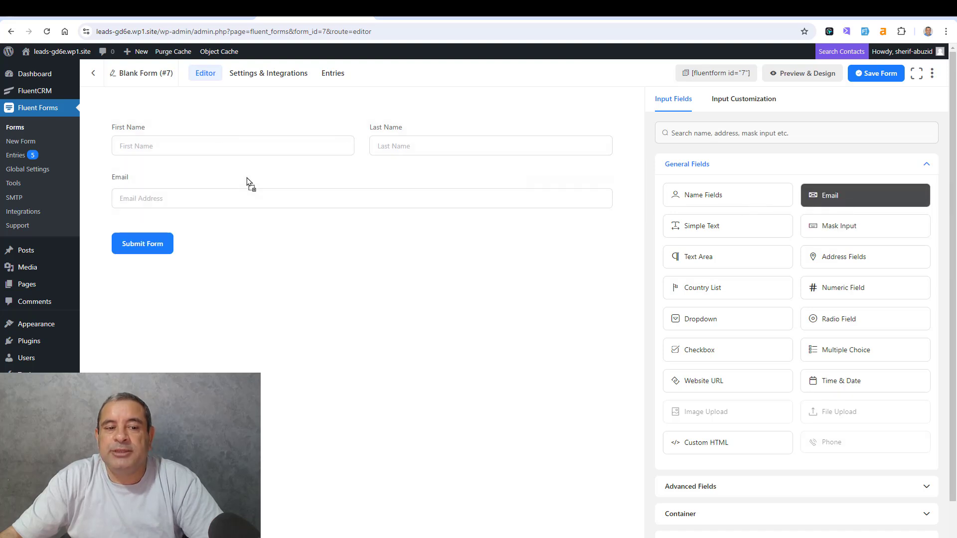
- Disable Last Name in the form's name fields and set the First Name placeholder to "Add Your First Name"
click(183, 127)
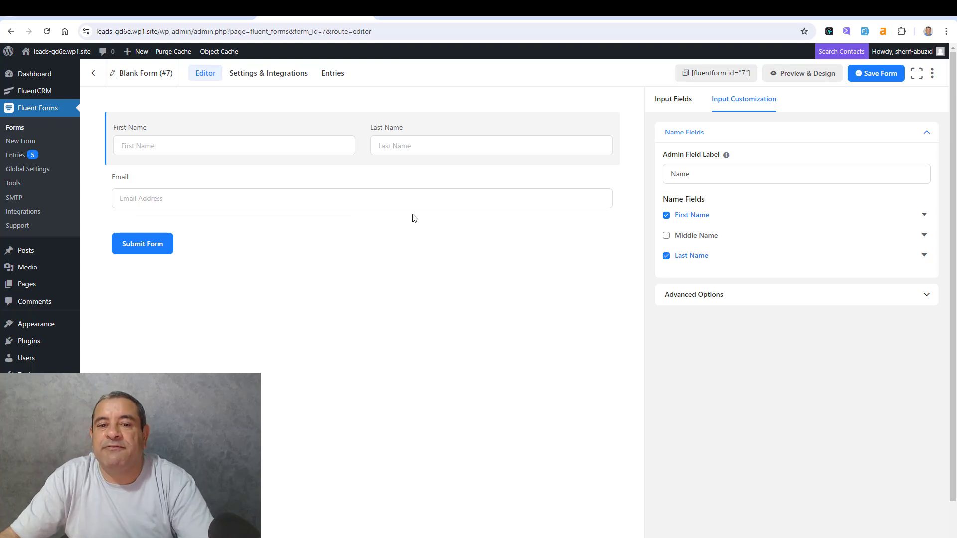
click(667, 255)
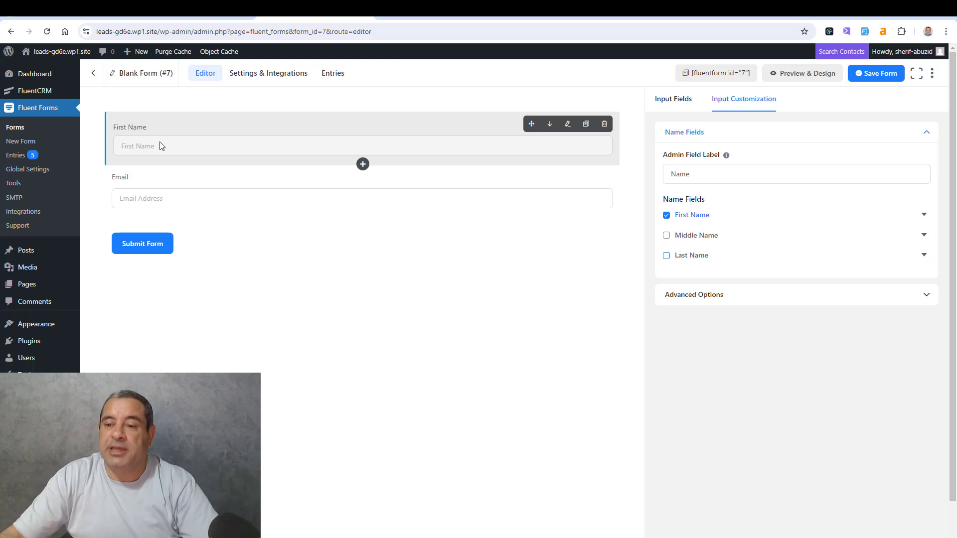
click(924, 214)
click(739, 253)
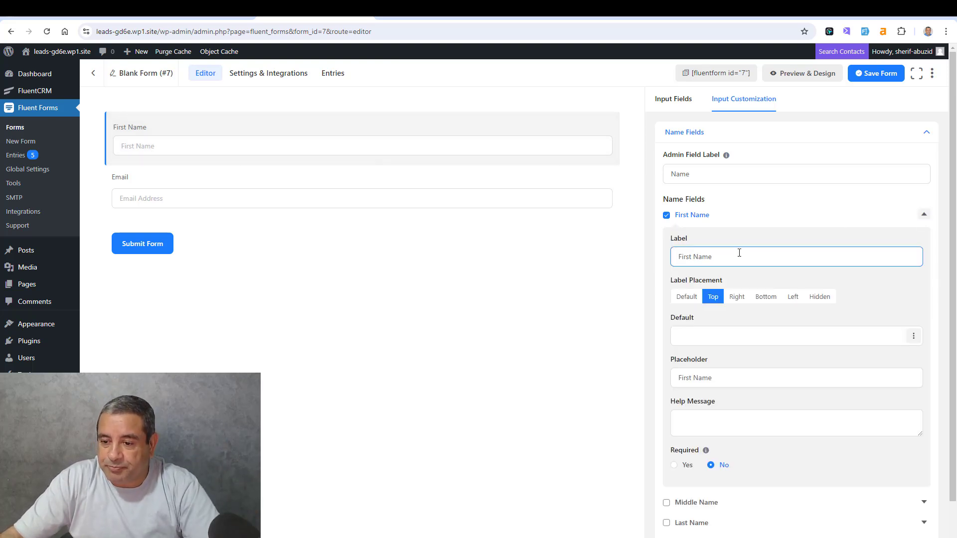
click(742, 383)
key(Home)
text(A)
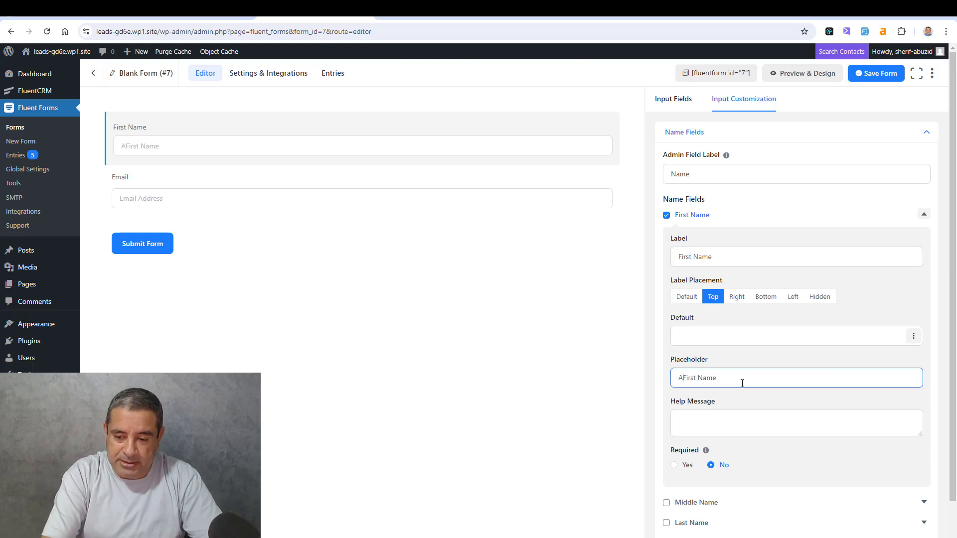
text(dd Yoo)
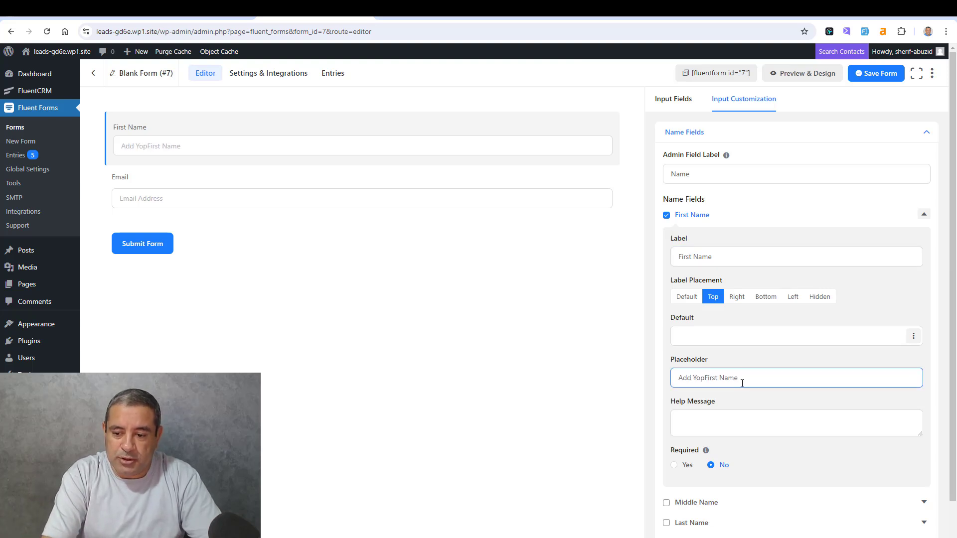
key(BackSpace)
text(u)
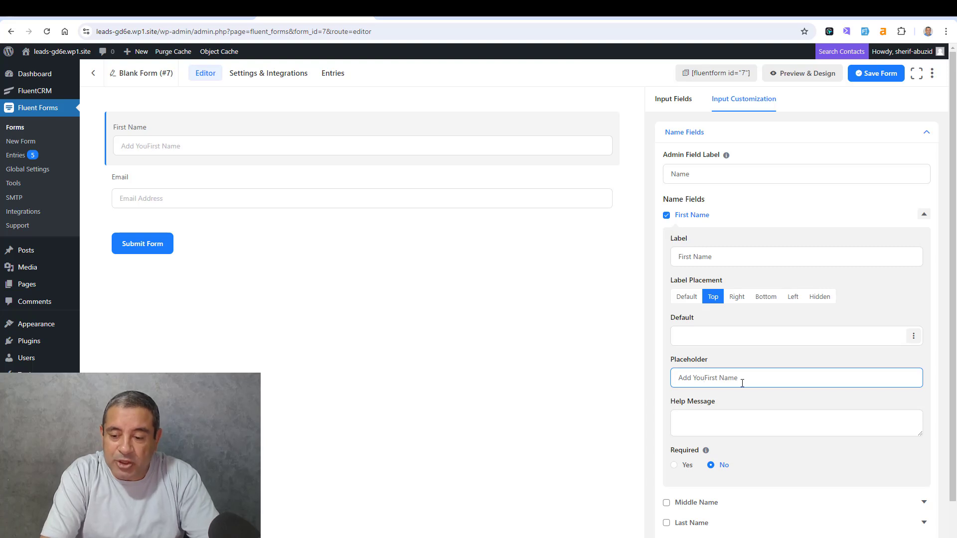
text(r)
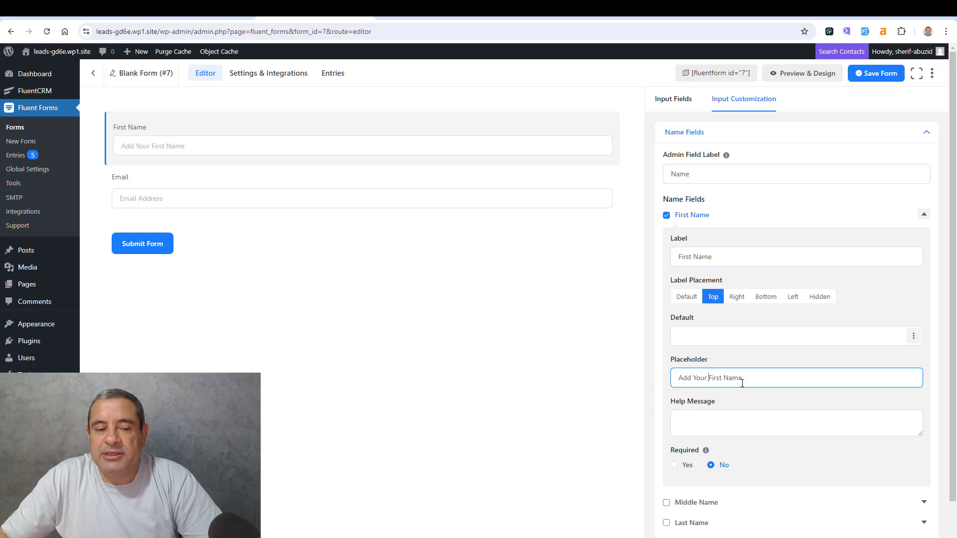
- Set the Email field's placeholder to "Add Your Email Address"
click(218, 177)
click(760, 288)
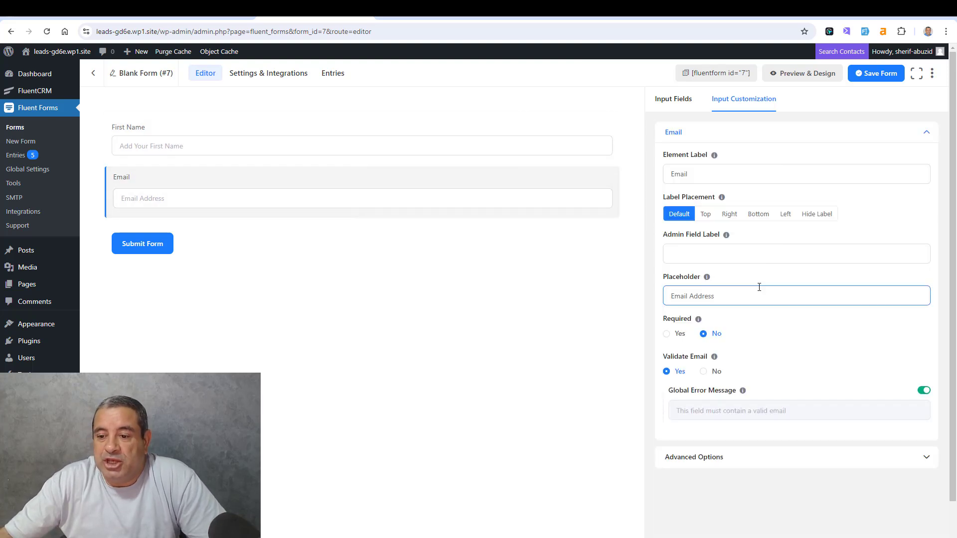
text(Add Your)
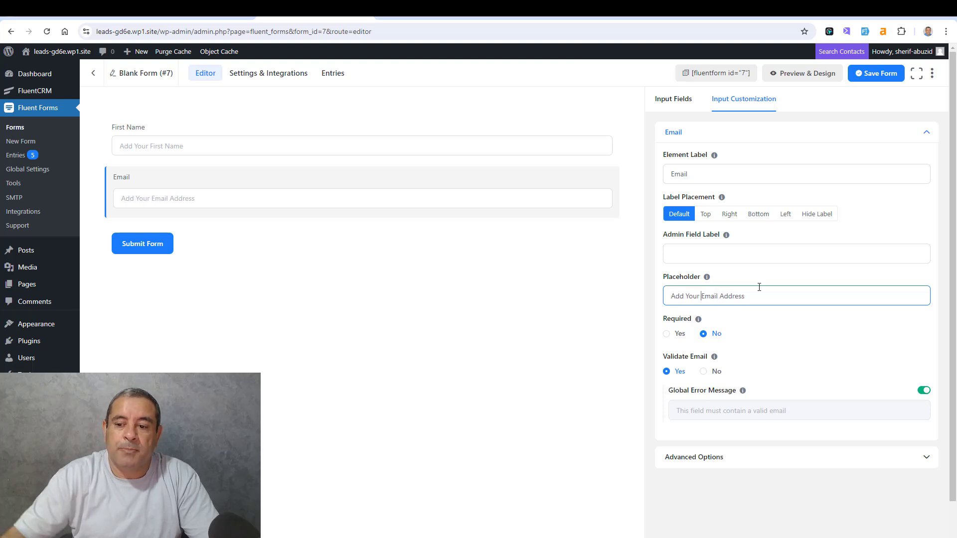
- Give the submit button the Custom style with a red background color, rgba(251, 56, 26, 1)
click(247, 239)
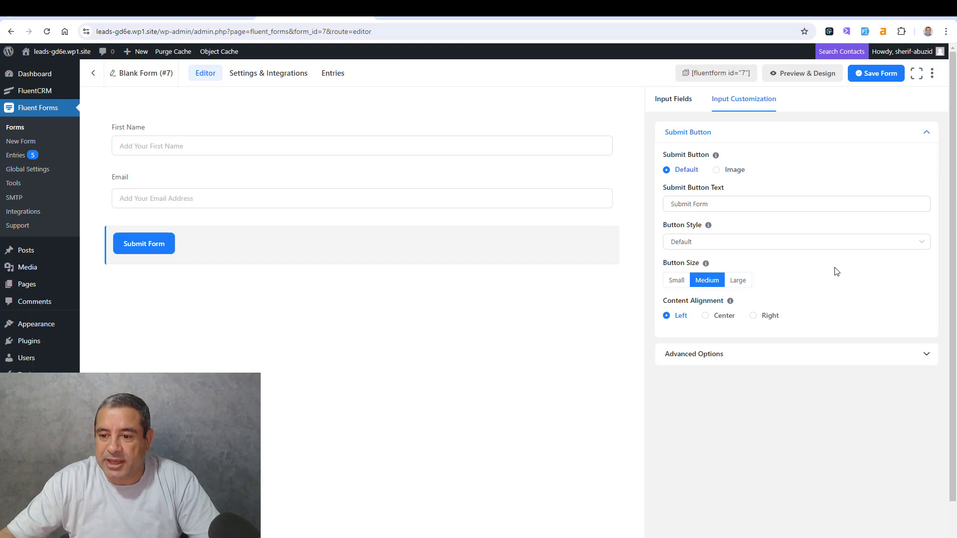
click(802, 248)
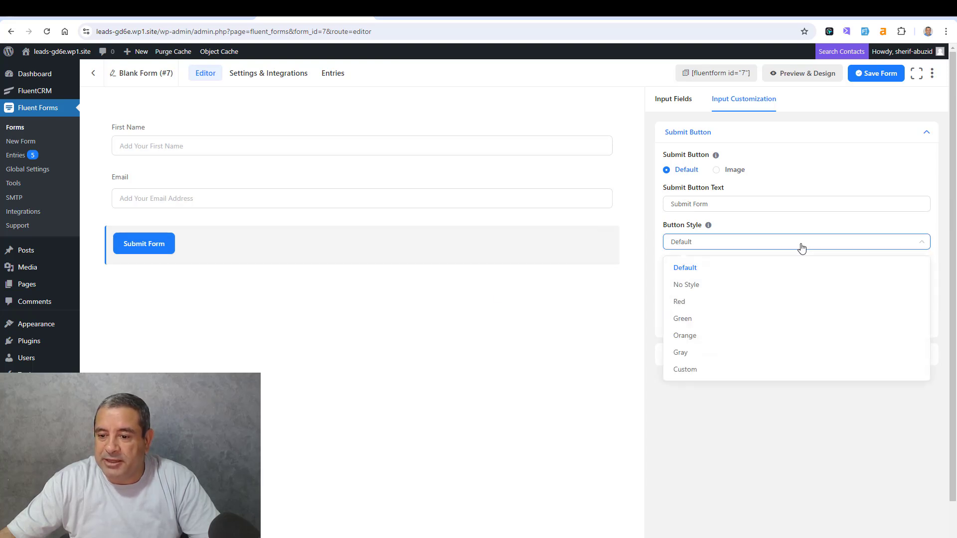
click(752, 341)
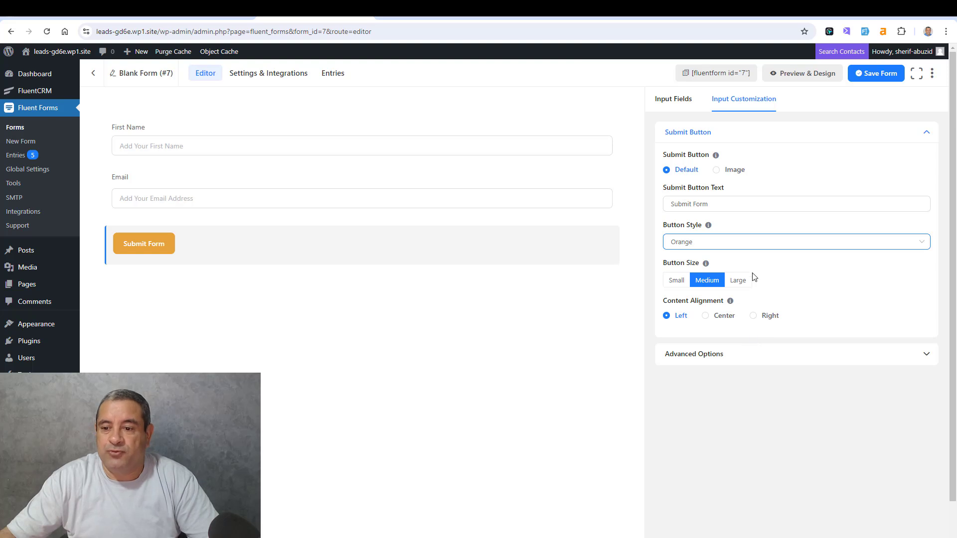
click(748, 243)
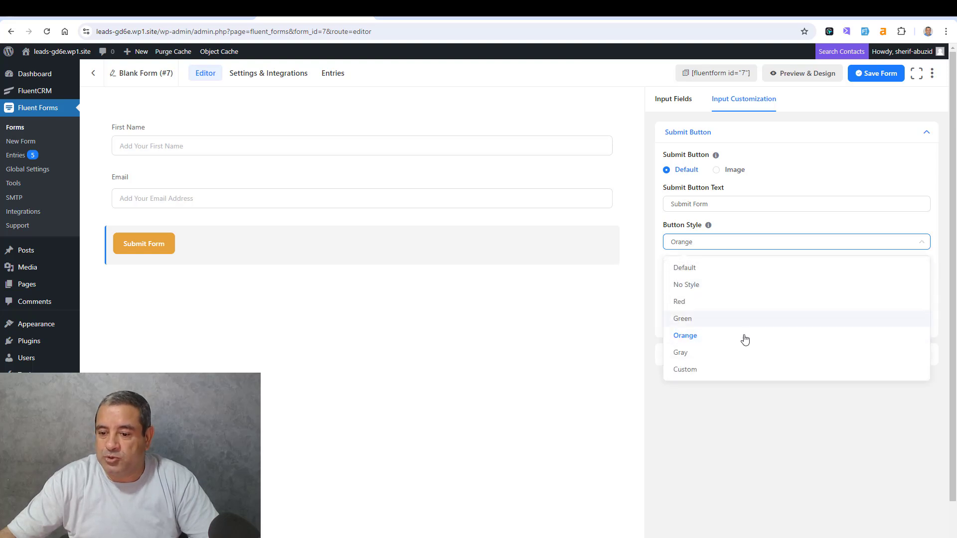
click(740, 371)
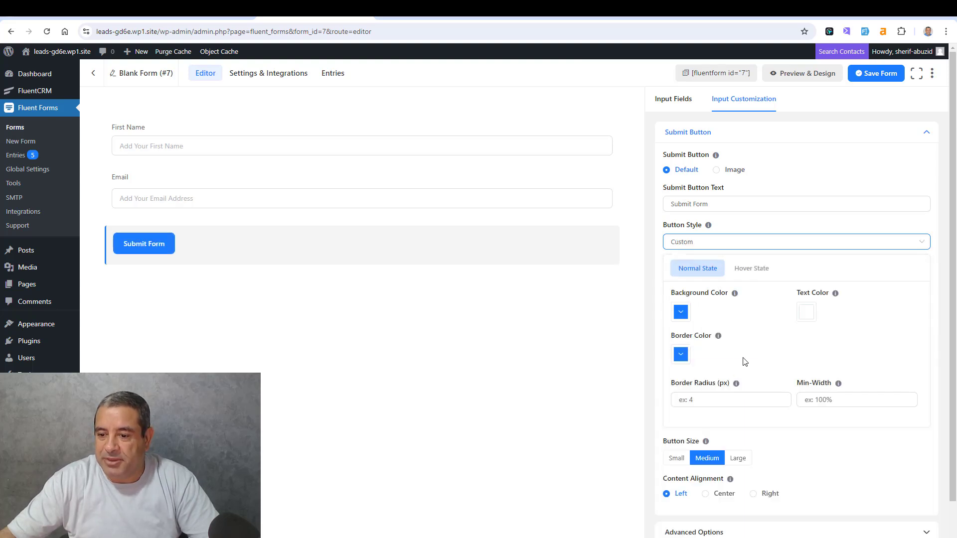
click(681, 313)
click(753, 411)
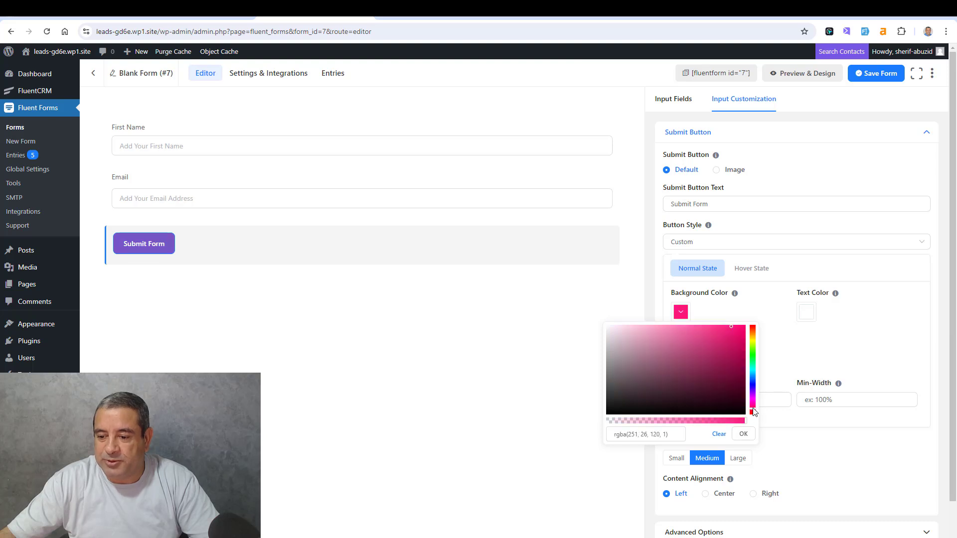
click(754, 333)
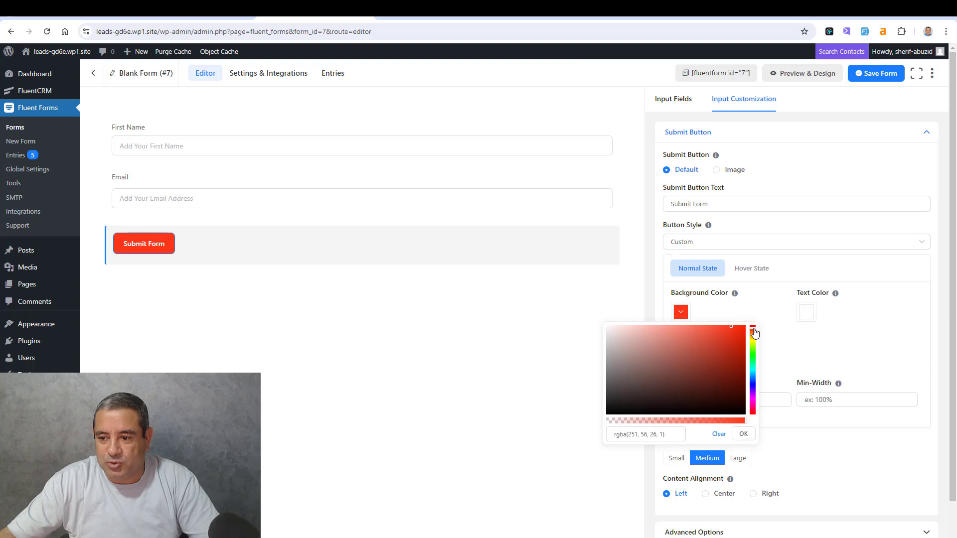
click(794, 272)
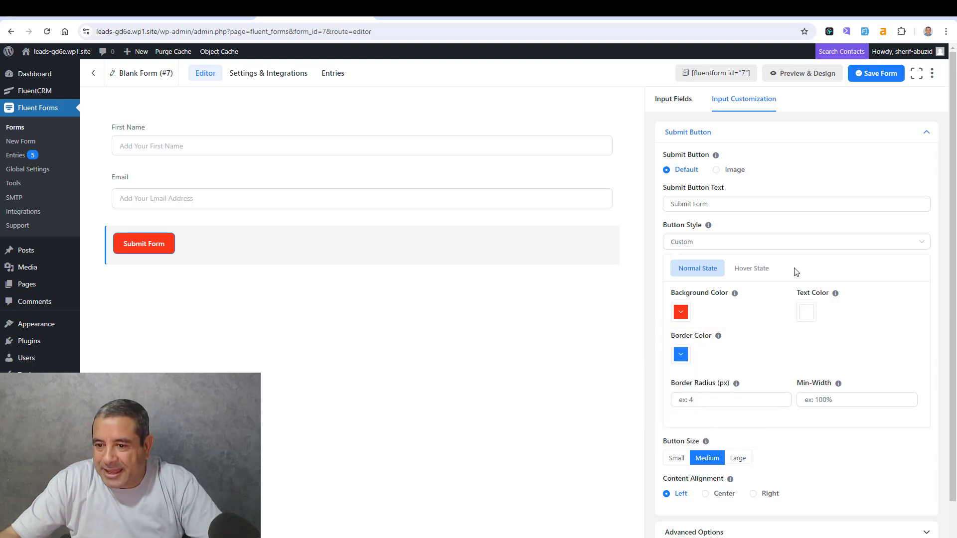
- Change the submit button's text to "Sign-up Now"
click(742, 201)
key(ctrl+a)
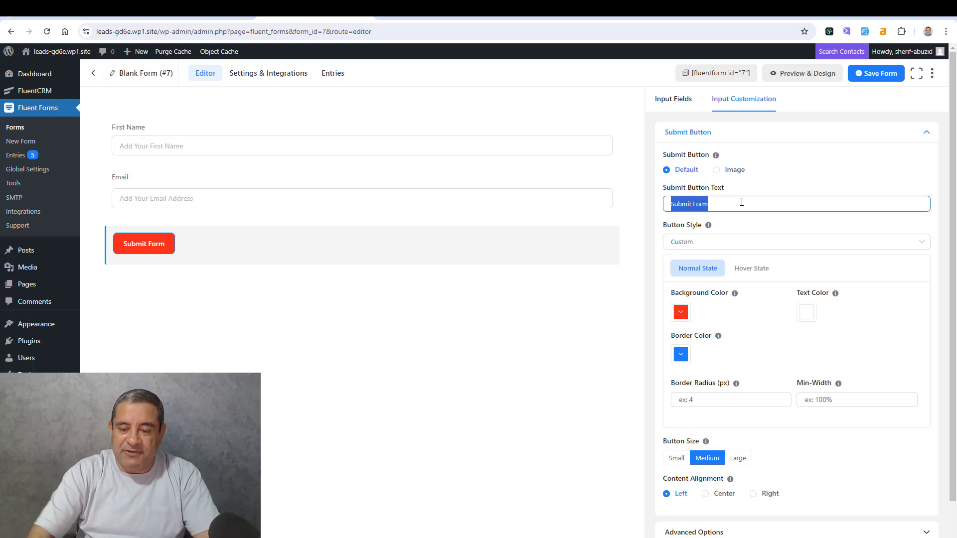
text(Si)
key(BackSpace)
key(BackSpace)
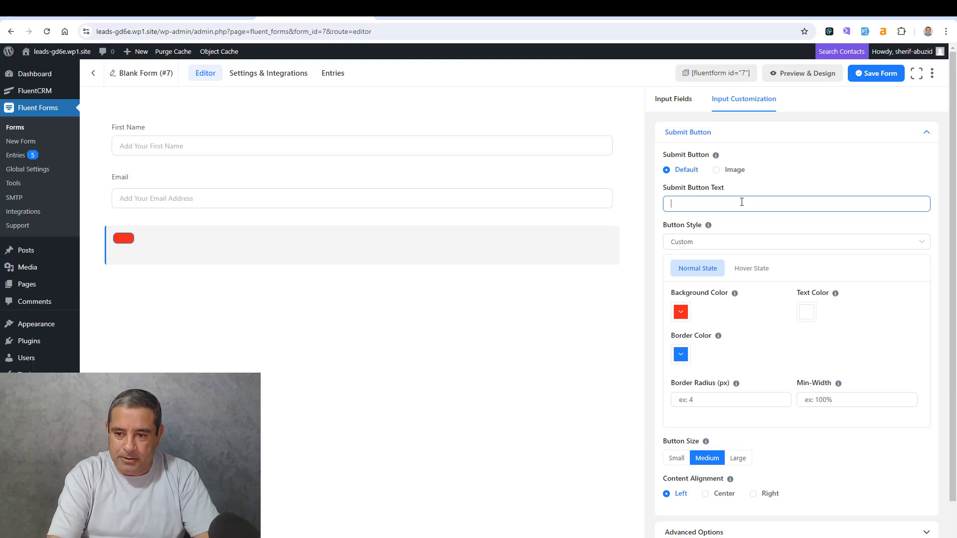
text(Sign-up N)
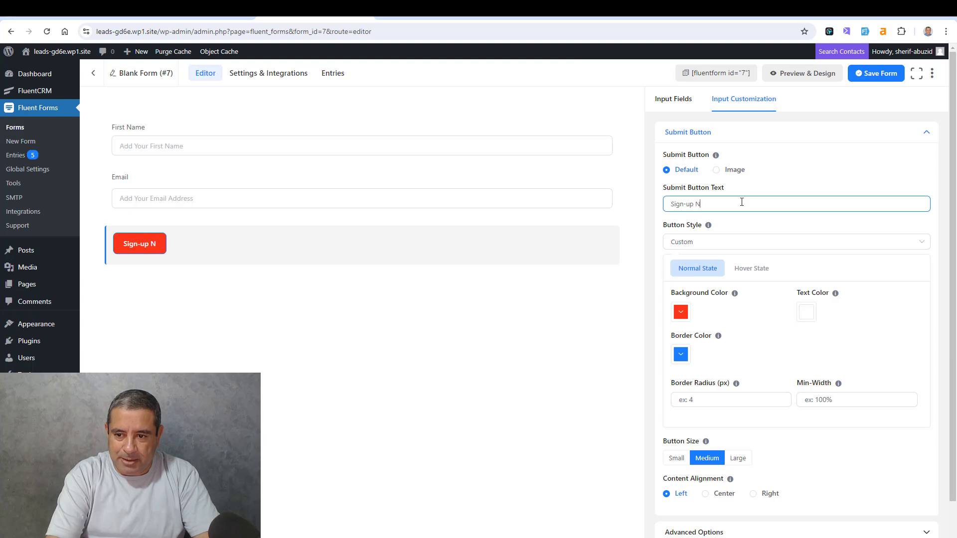
text(pw)
key(BackSpace)
key(BackSpace)
text(pw)
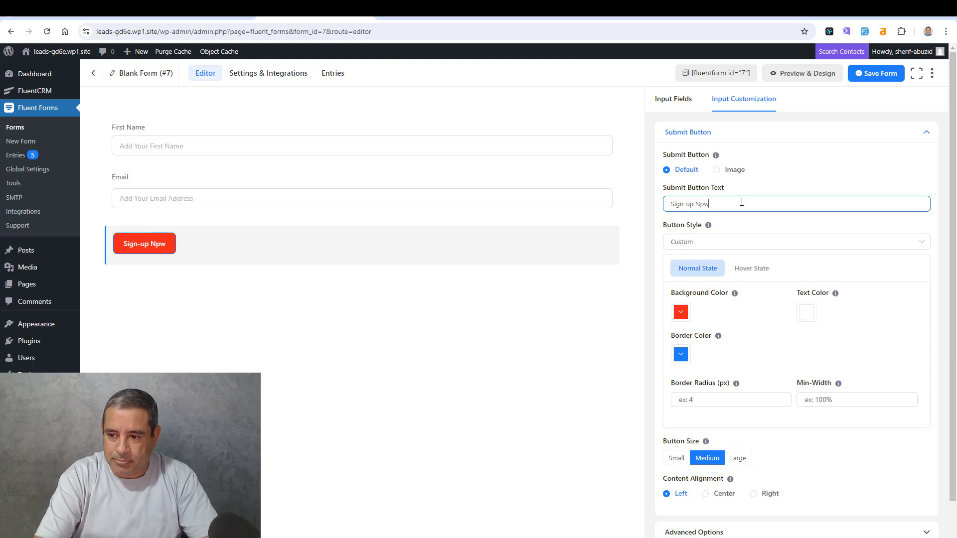
key(BackSpace)
key(BackSpace)
text(ow)
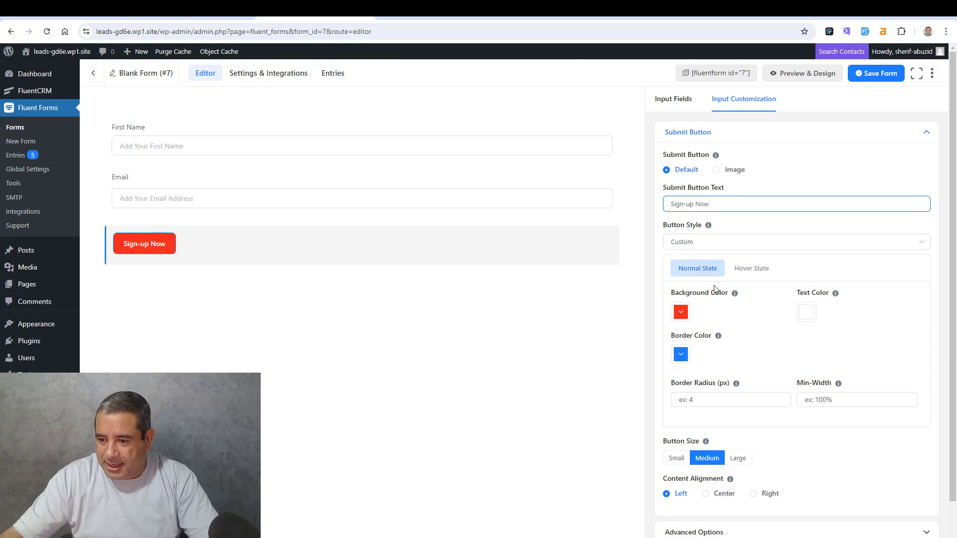
- Copy the submit button's background color value, rgba(251, 56, 26, 1), into its border color
click(681, 313)
click(657, 434)
key(ctrl+a)
key(ctrl+c)
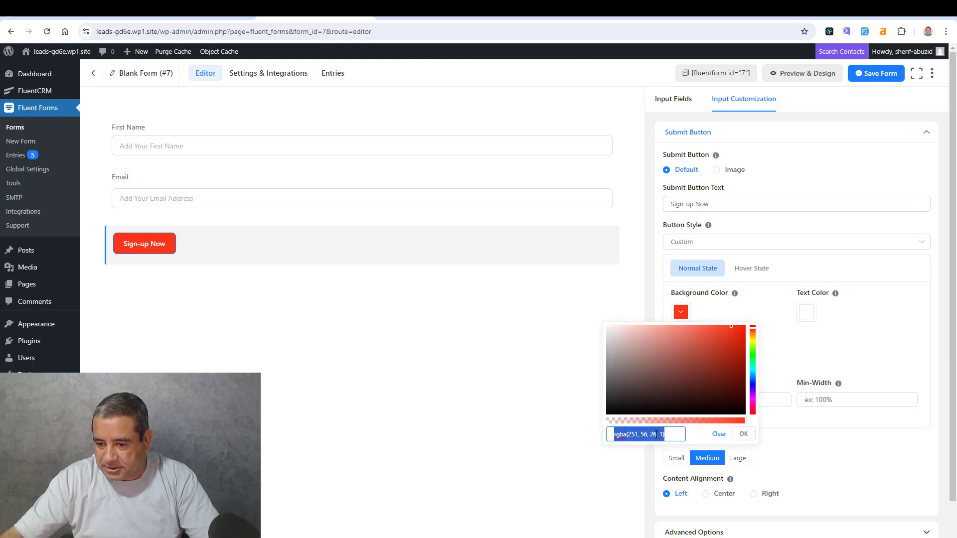
click(742, 435)
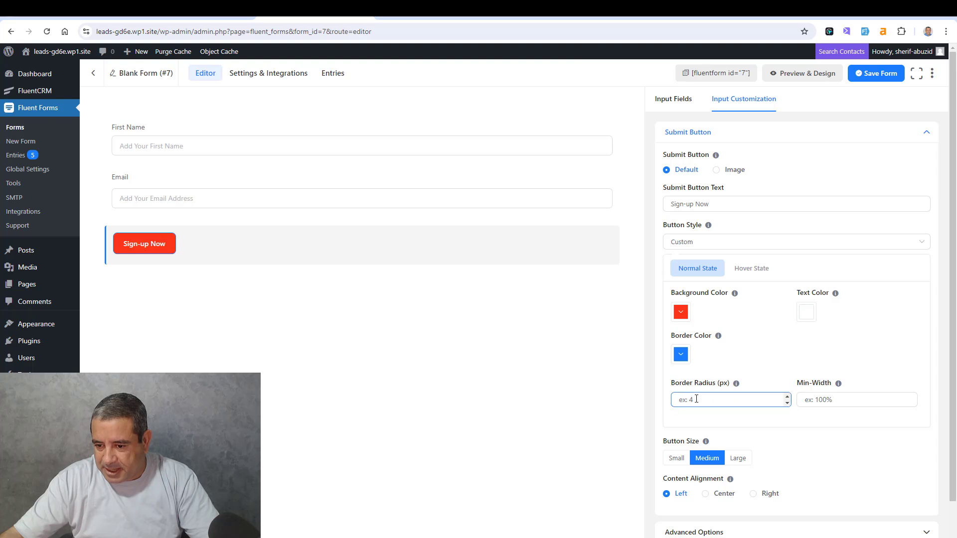
click(681, 354)
click(657, 479)
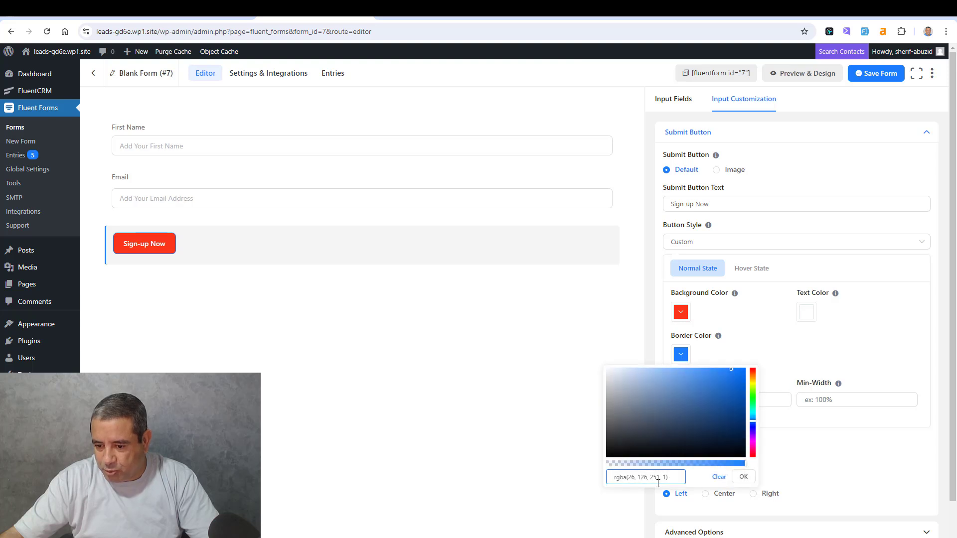
key(ctrl+a)
key(ctrl+v)
key(Return)
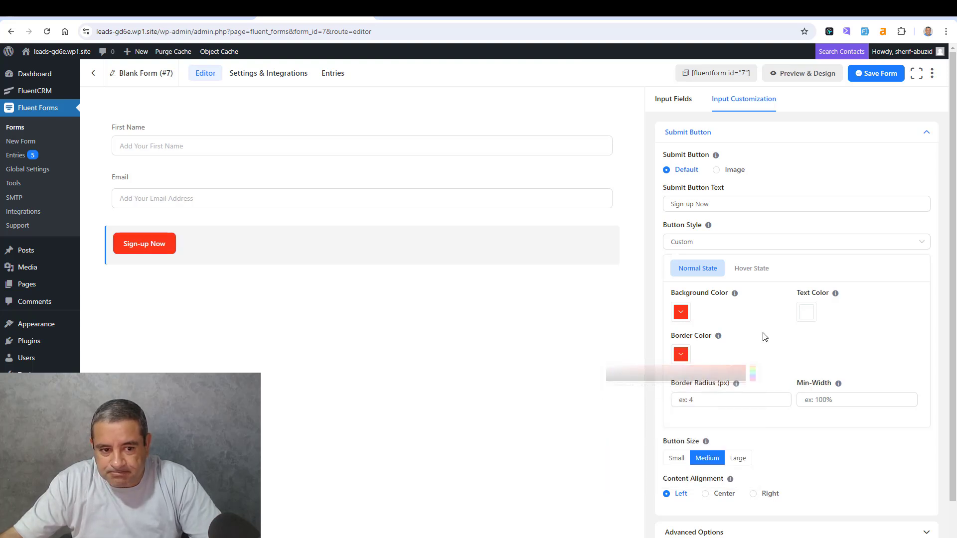
click(713, 398)
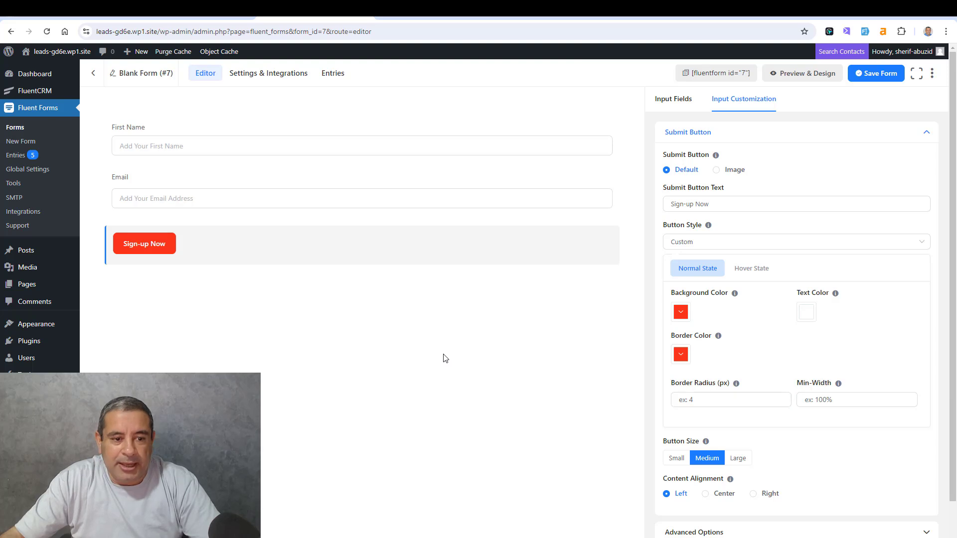
- Center the submit button's content alignment and set its button size to Large
click(342, 248)
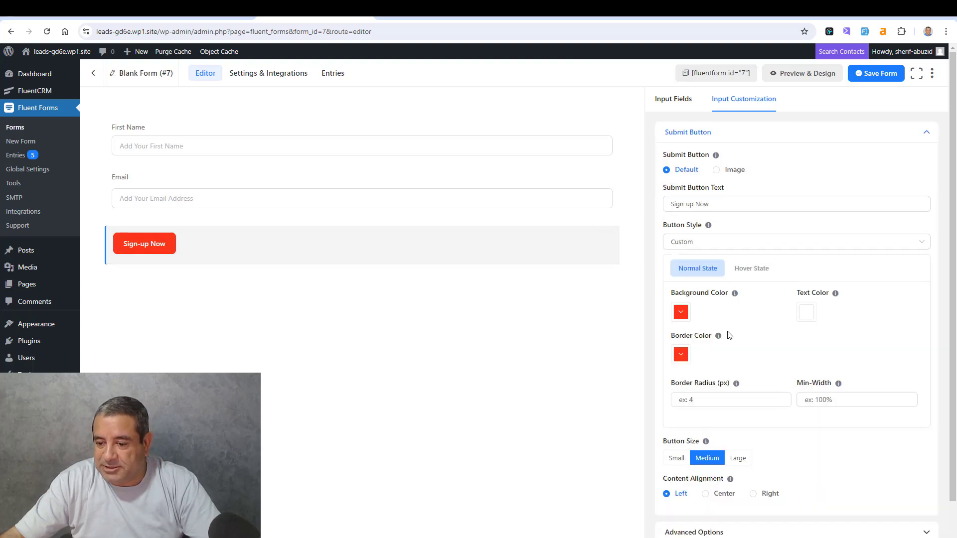
scroll(730, 349, down, 1)
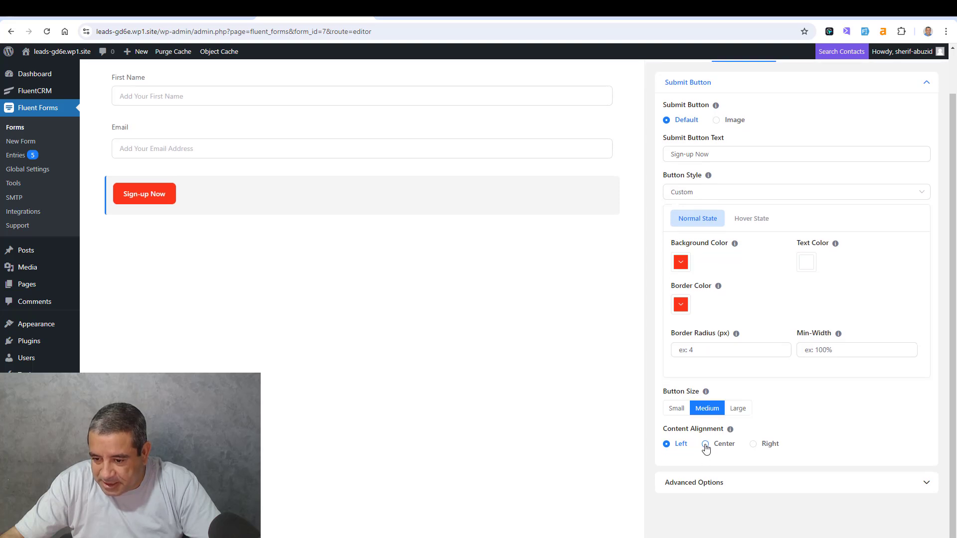
click(706, 445)
click(738, 409)
scroll(444, 288, up, 1)
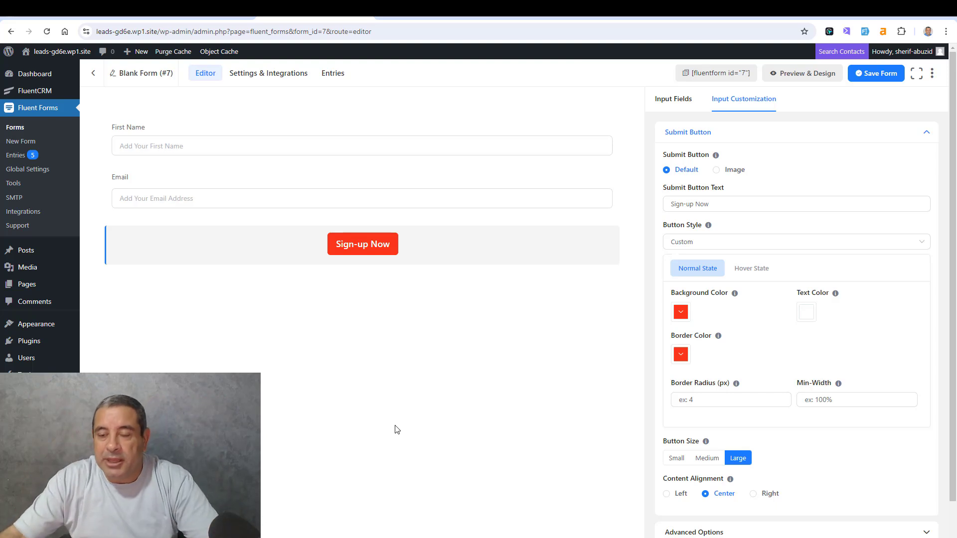
- Add a Custom HTML field above First Name containing the text "Sign-up below and have access to my free ebook"
click(662, 110)
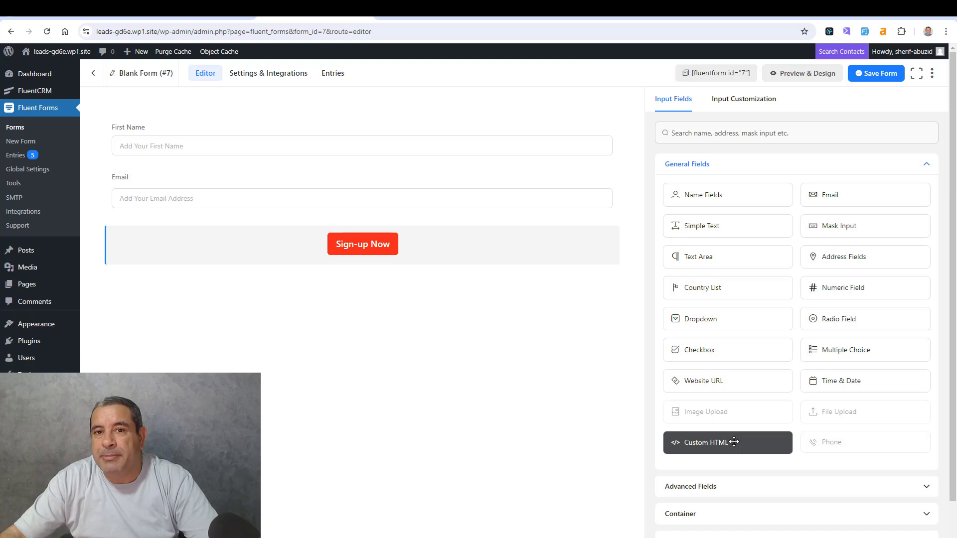
drag(734, 443, 335, 127)
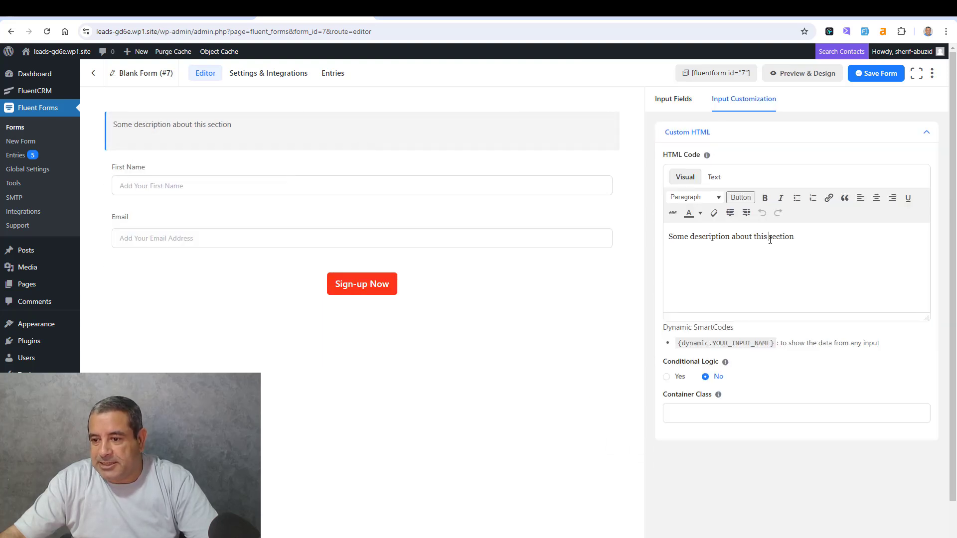
triple_click(770, 240)
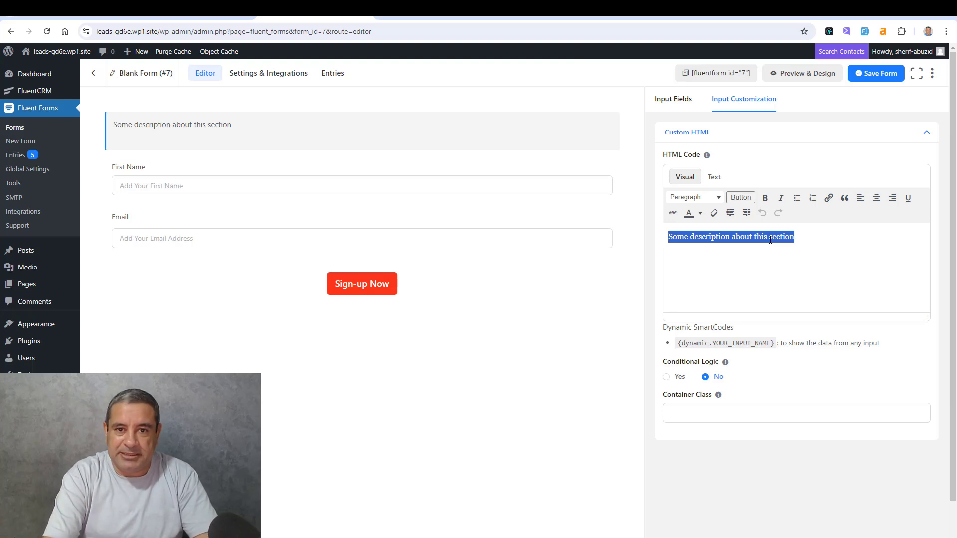
text(Sign-up)
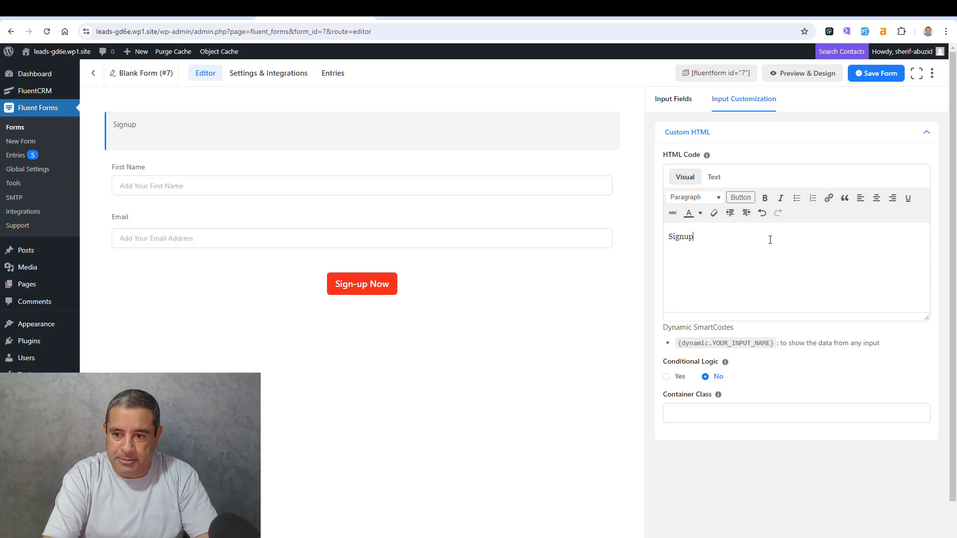
text( belo)
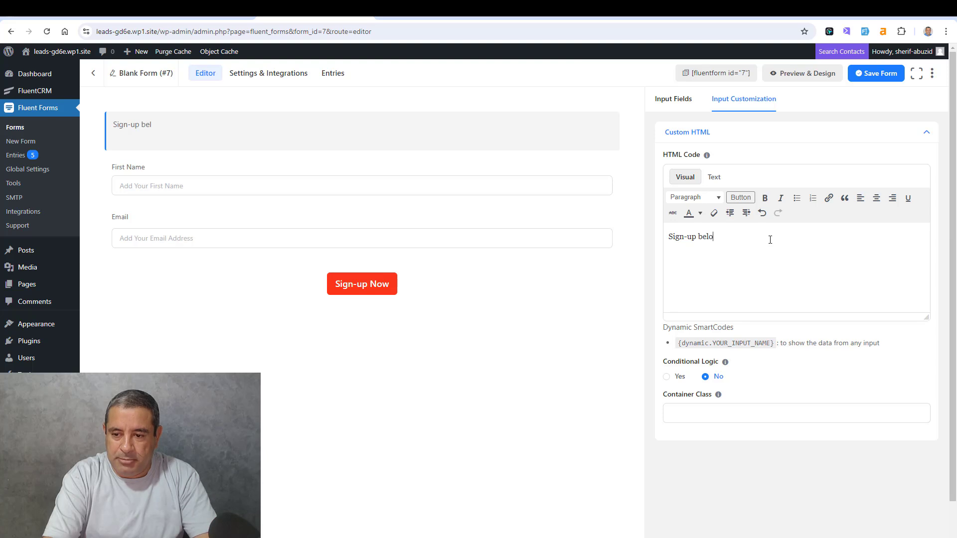
text(w and have acces)
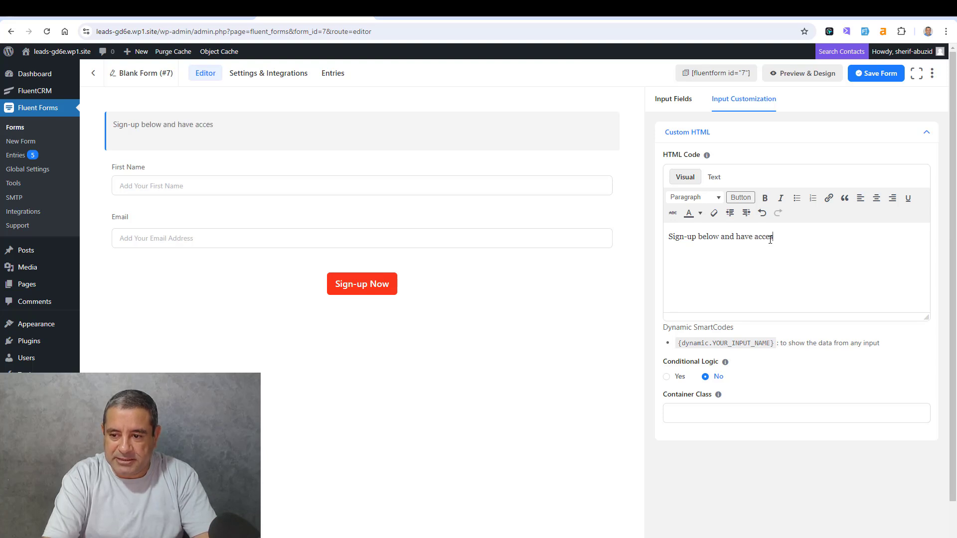
text(s to my free ebook)
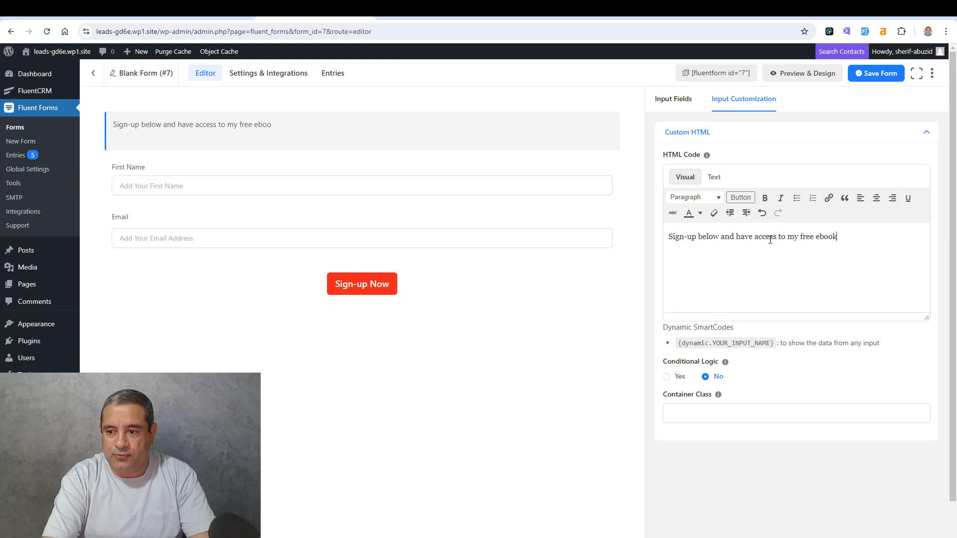
- Format the Custom HTML text as a centered Heading 2 and save the form
triple_click(771, 240)
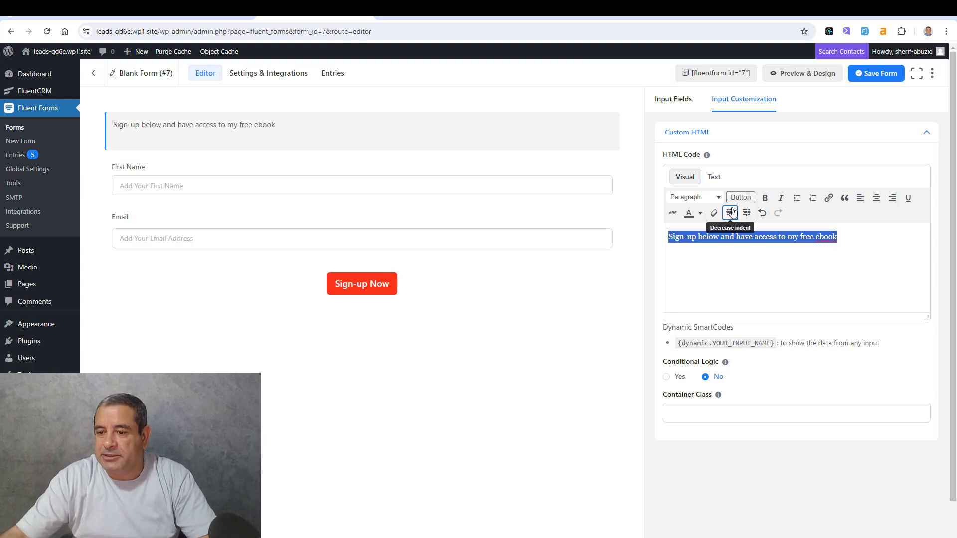
click(708, 197)
click(718, 257)
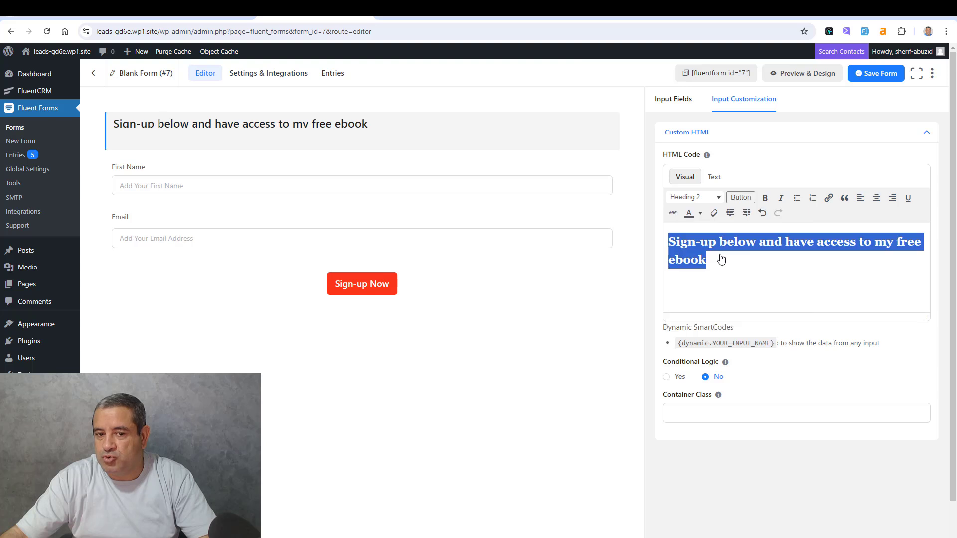
click(738, 237)
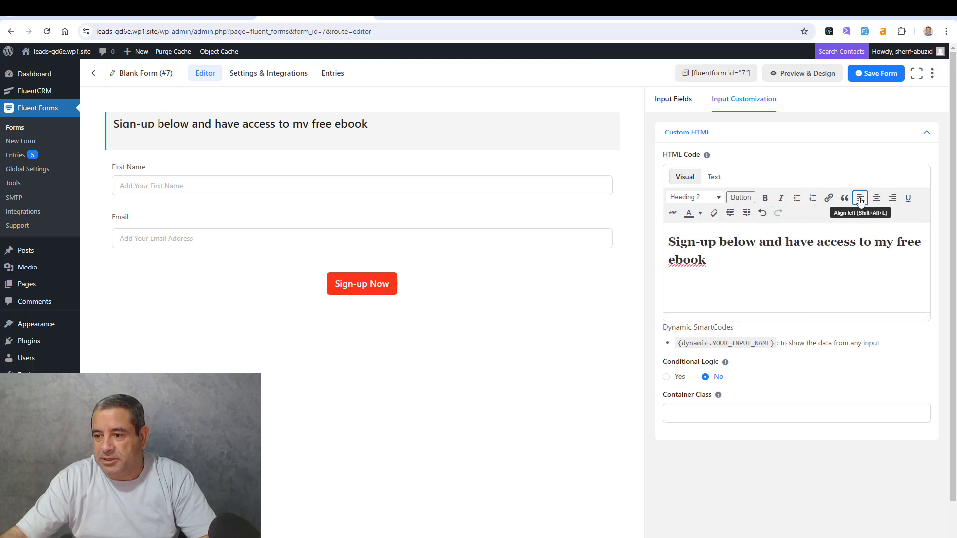
click(876, 198)
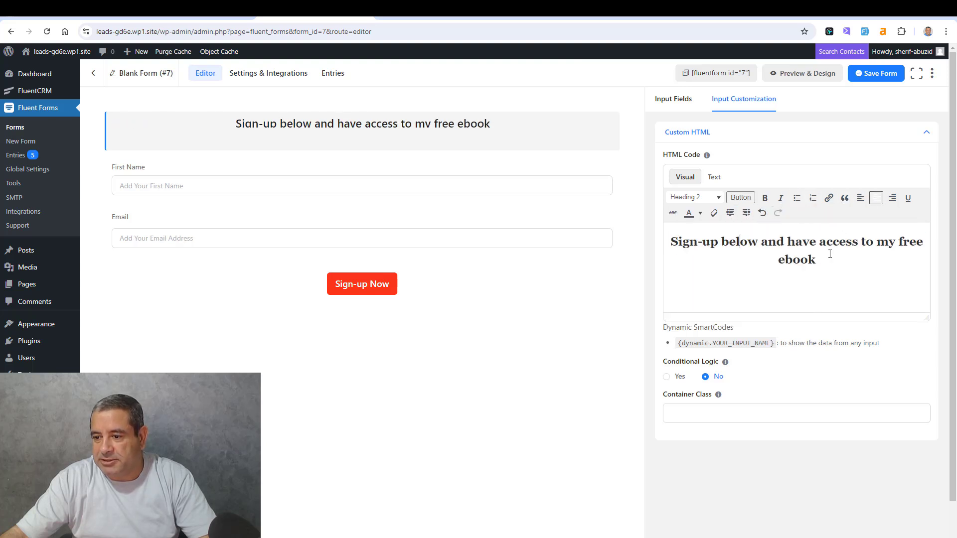
click(830, 254)
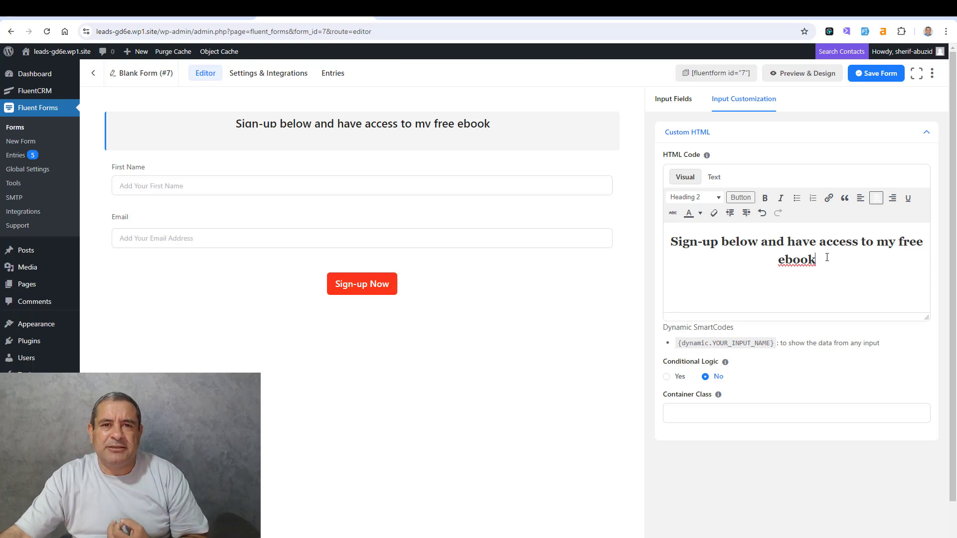
key(Return)
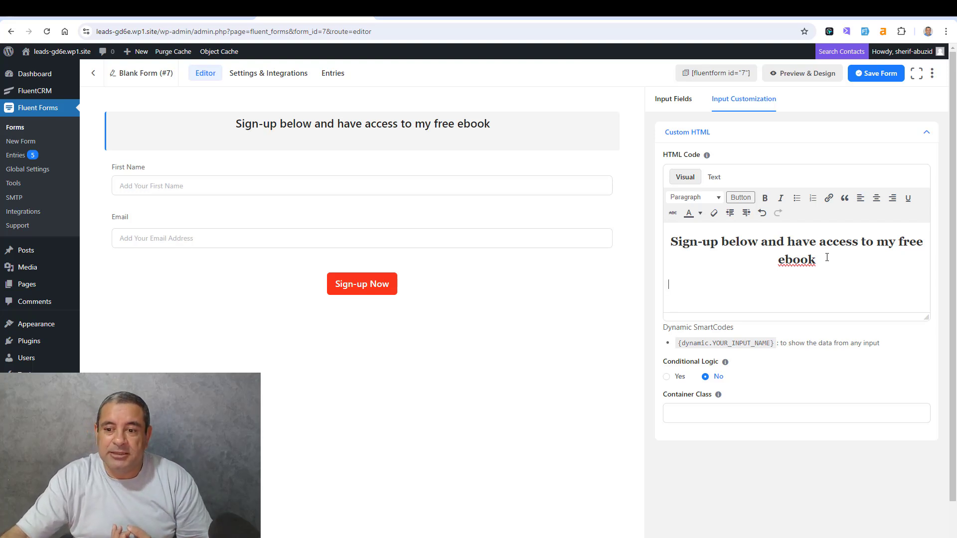
key(BackSpace)
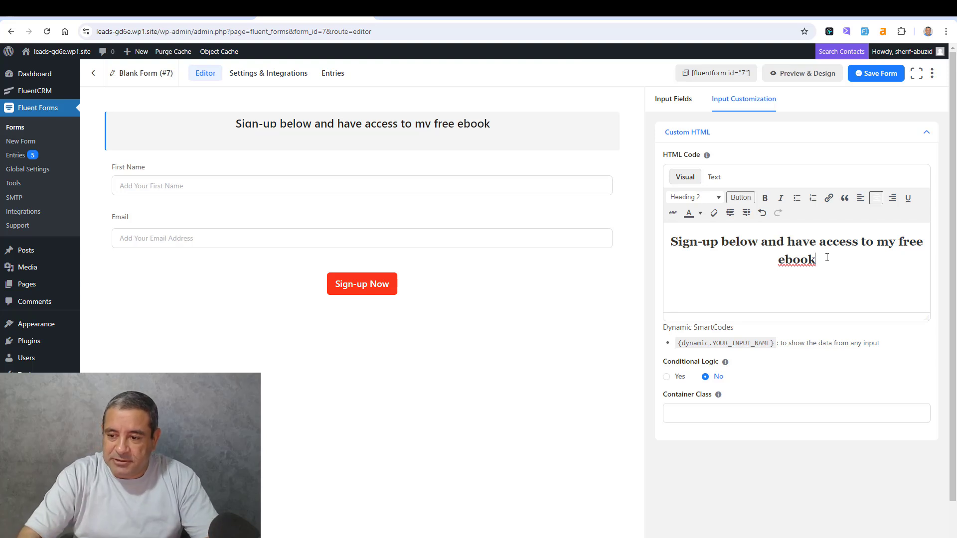
click(863, 75)
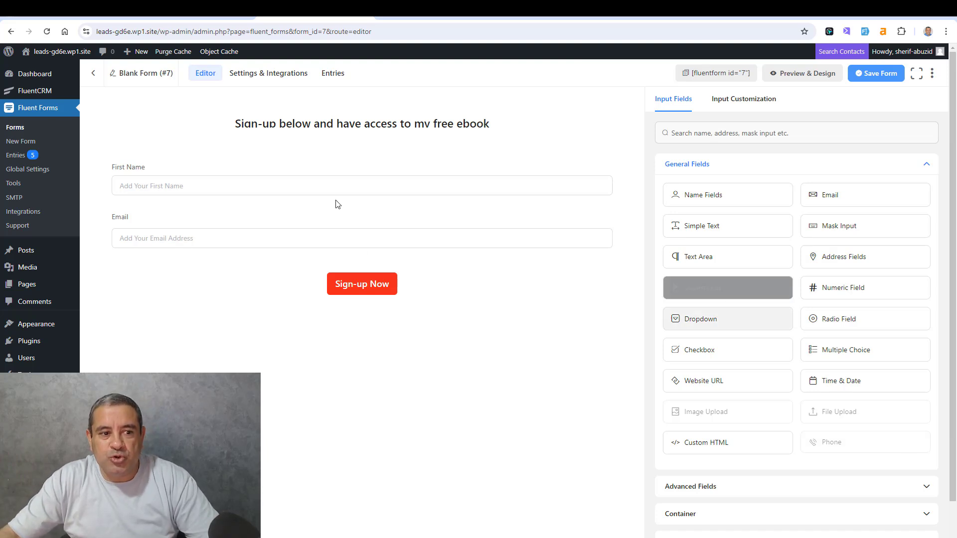
- Examine the Mailchimp connection in the global settings and look through the available Fluent Forms integration modules
click(40, 170)
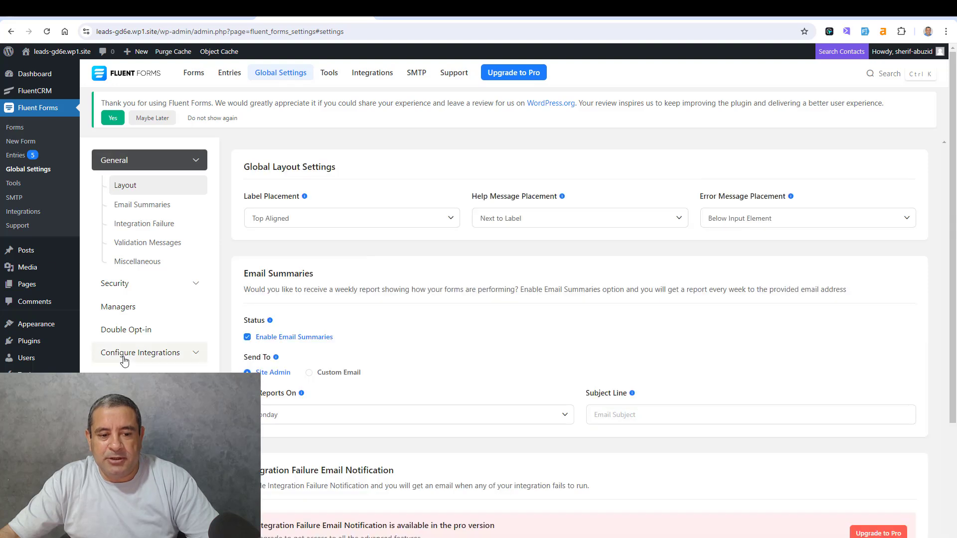
click(124, 355)
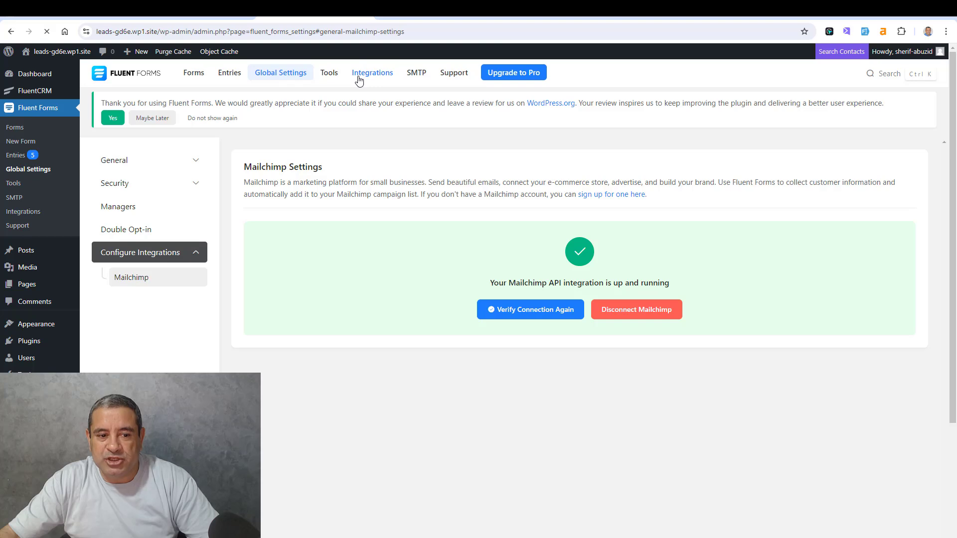
scroll(509, 268, down, 4)
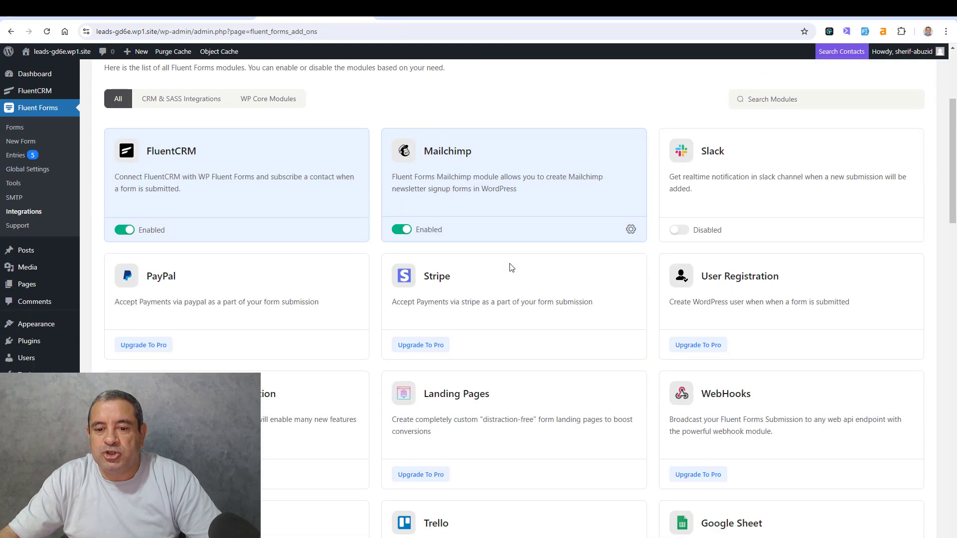
scroll(510, 268, down, 5)
scroll(509, 267, up, 2)
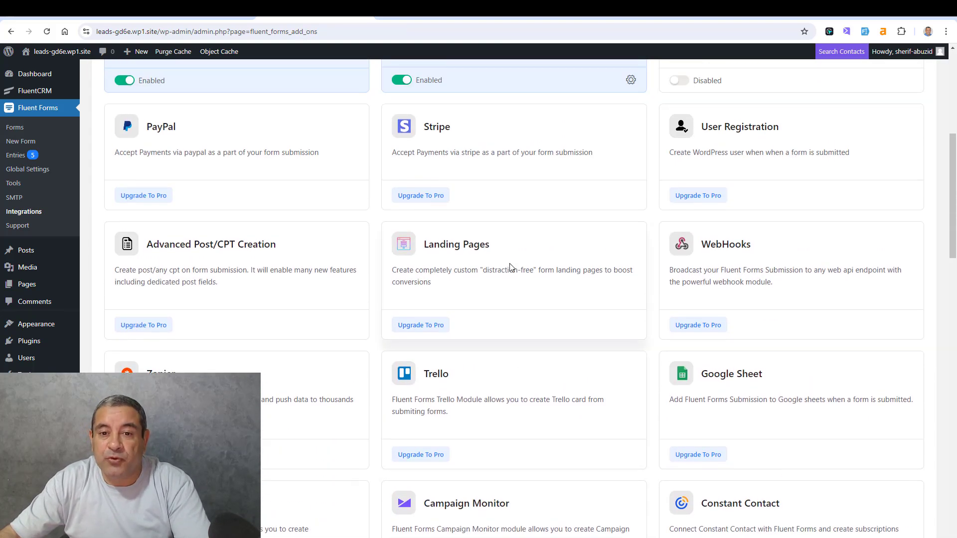
scroll(510, 268, up, 3)
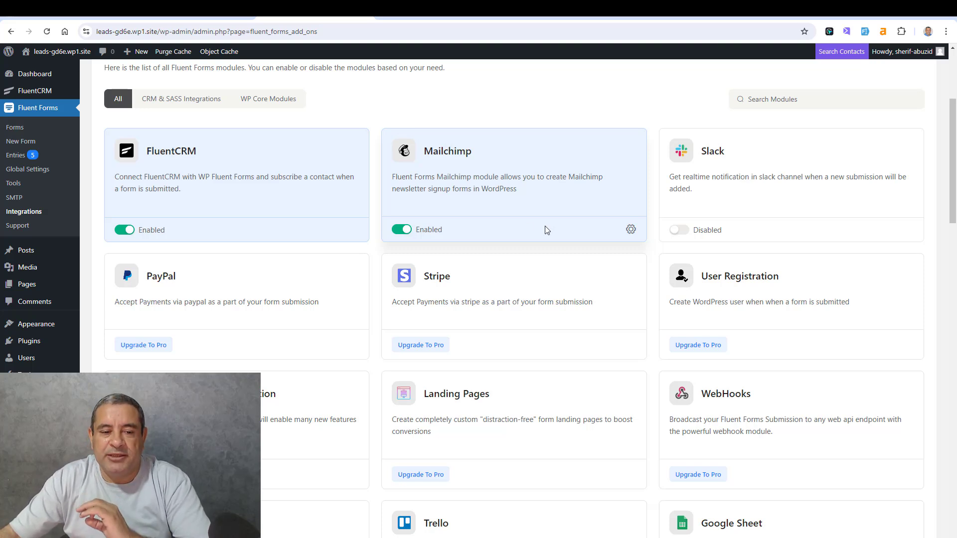
scroll(241, 325, down, 3)
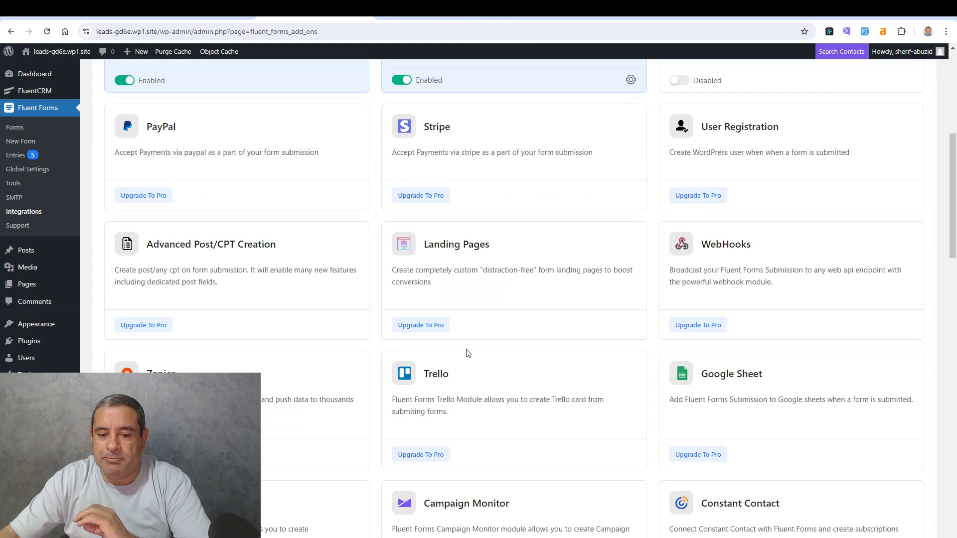
scroll(519, 304, down, 7)
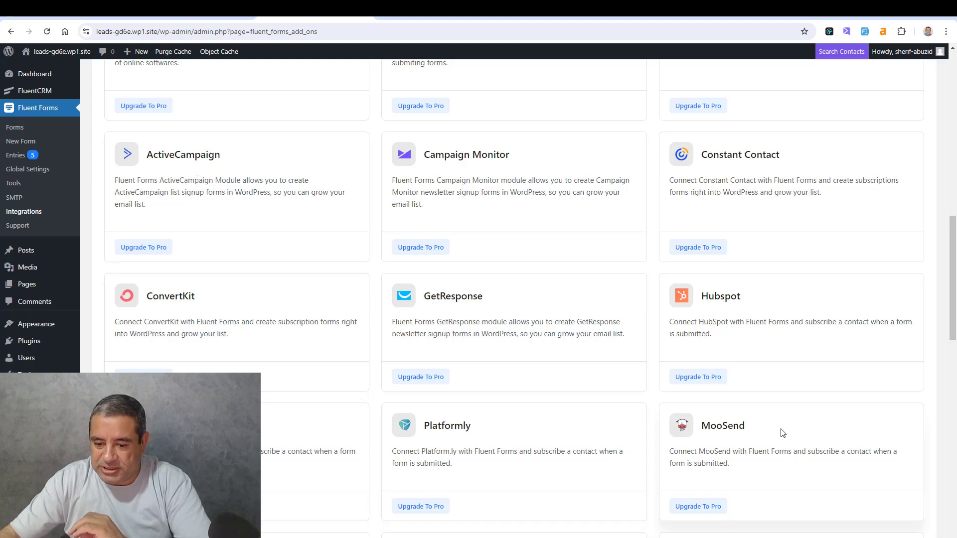
scroll(521, 466, down, 1)
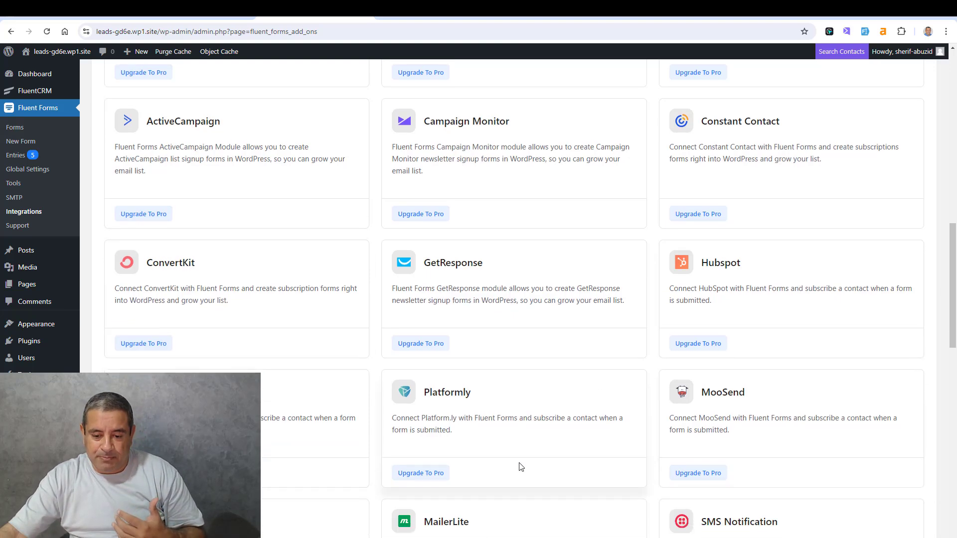
scroll(521, 466, down, 4)
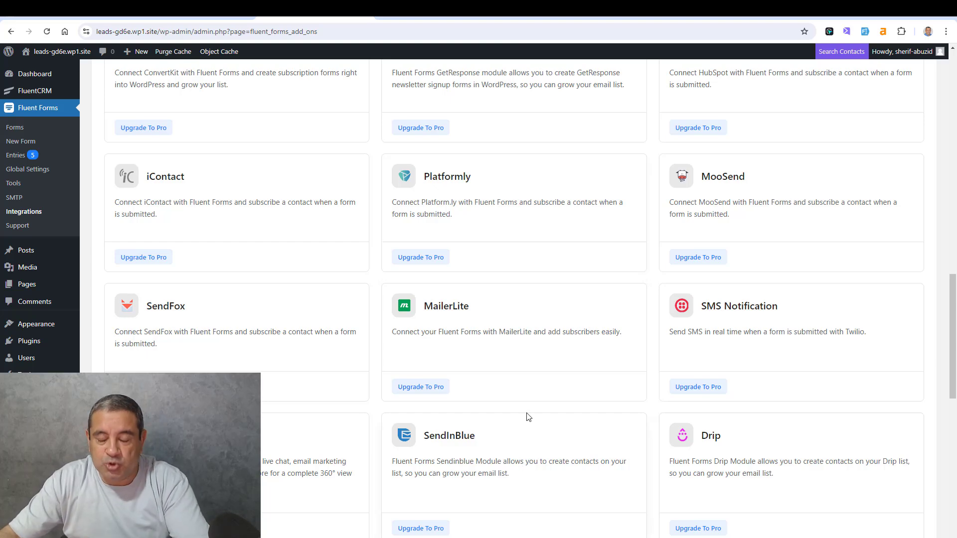
- Disable the Mailchimp integration module
scroll(529, 417, up, 5)
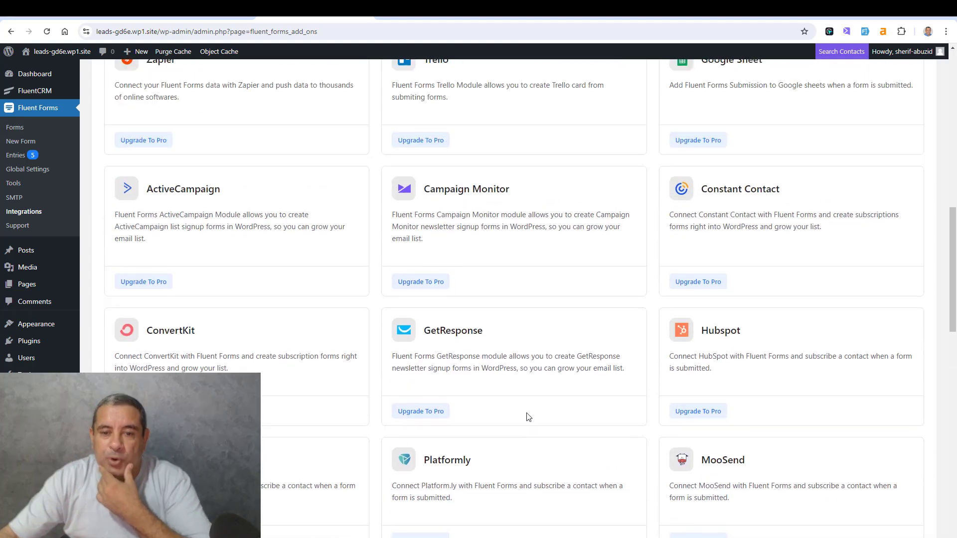
scroll(528, 417, up, 7)
scroll(527, 416, up, 6)
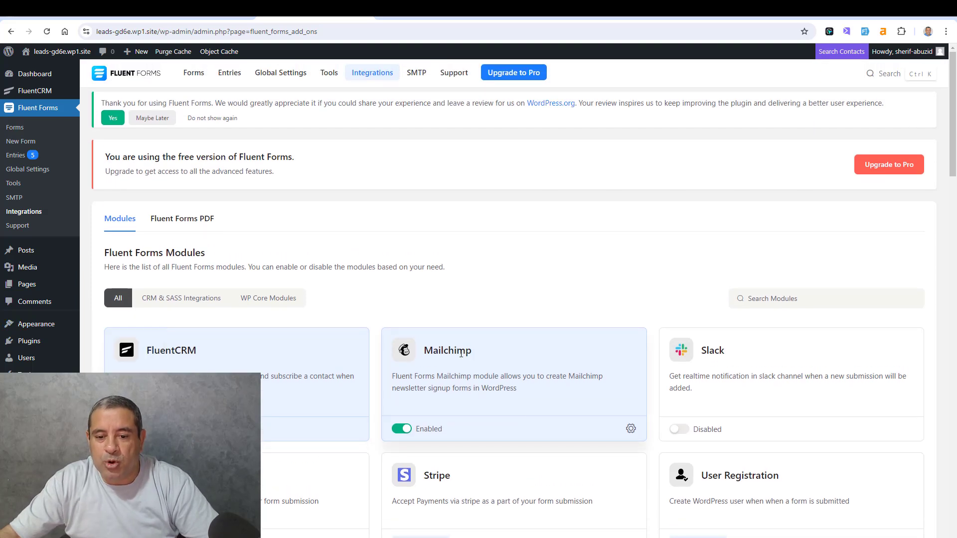
click(402, 430)
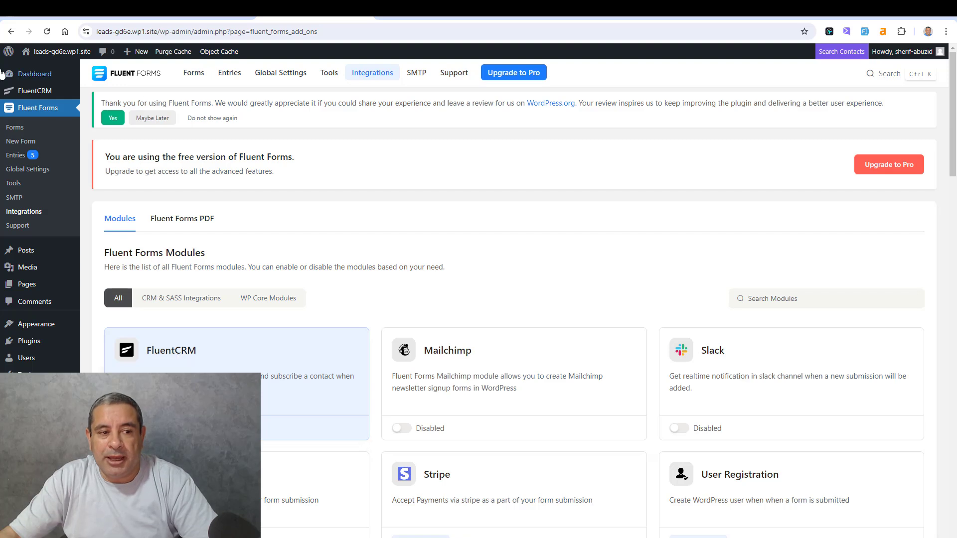
- Reopen Blank Form (#7) from the forms list in the form editor
mouse_move(42, 97)
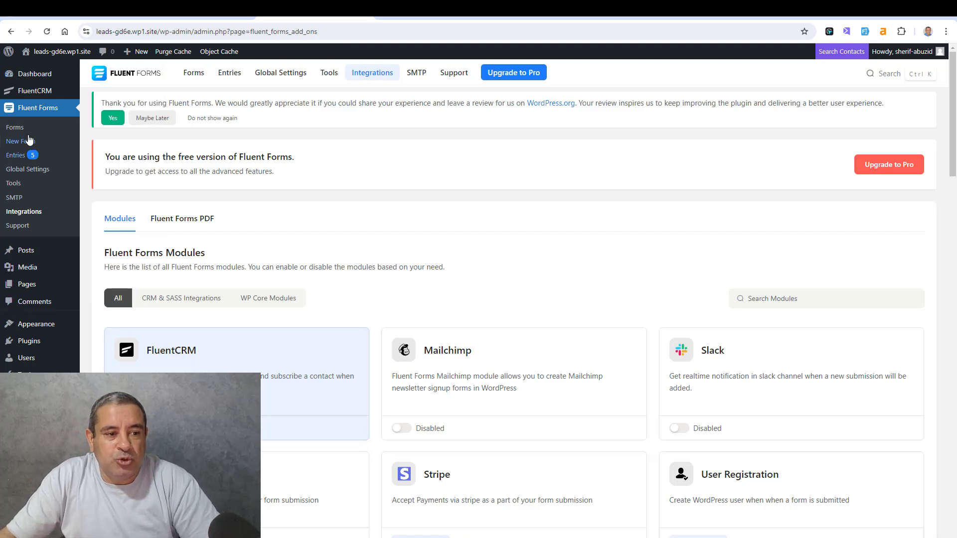
click(16, 127)
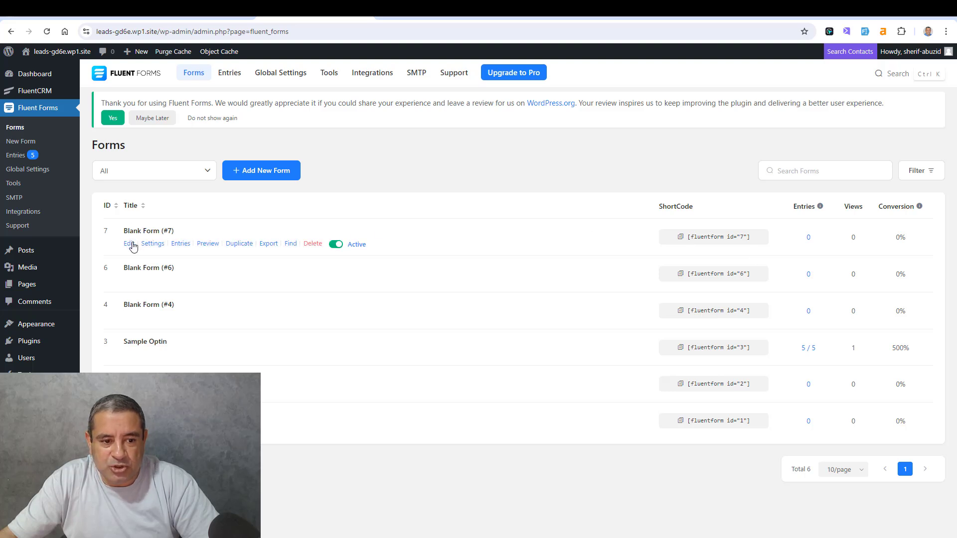
click(152, 244)
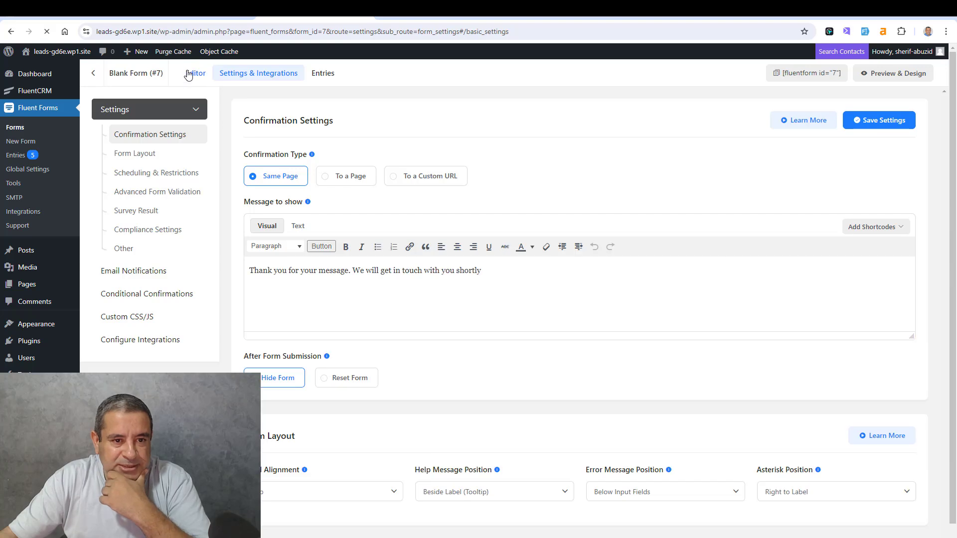
click(195, 74)
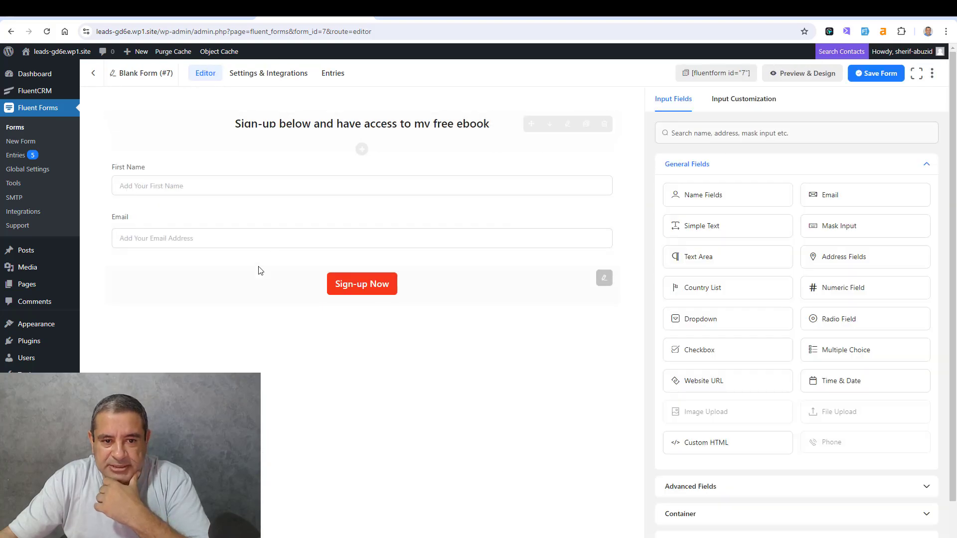
- Rename the form as "Opt-in A"
click(131, 74)
triple_click(370, 199)
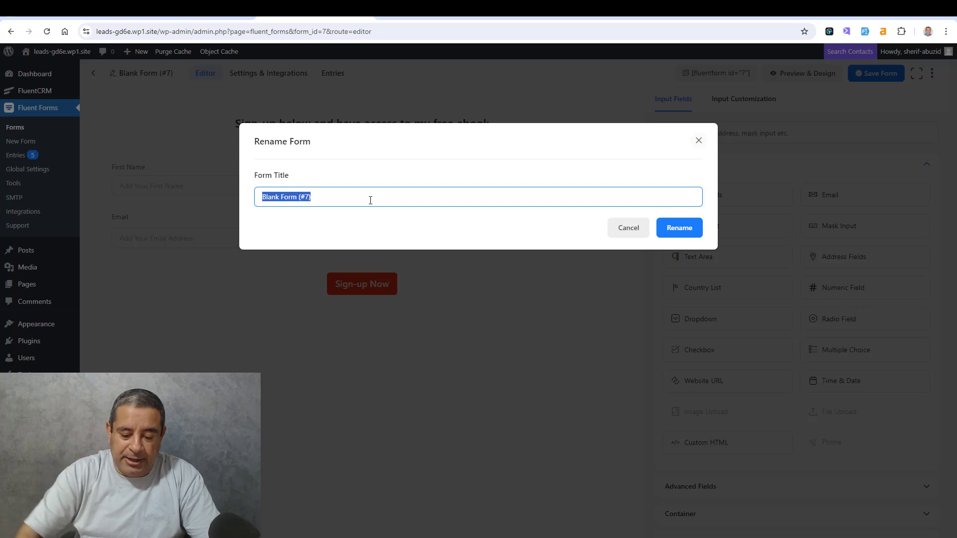
text(Optin A)
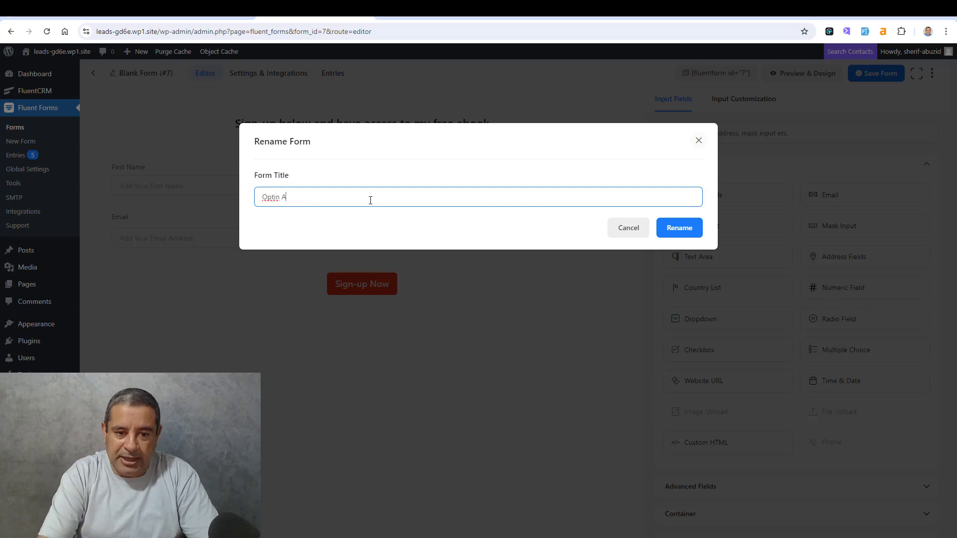
right_click(261, 198)
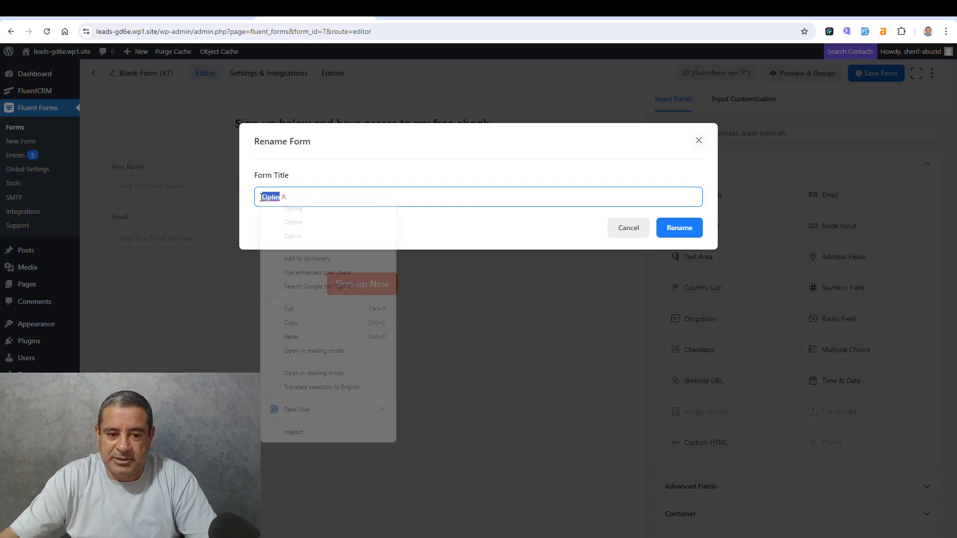
click(284, 235)
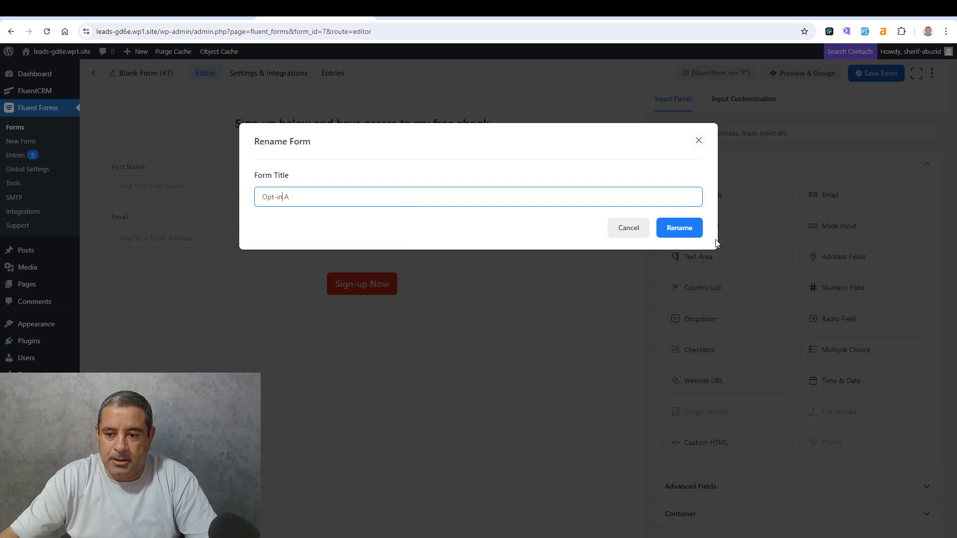
click(676, 232)
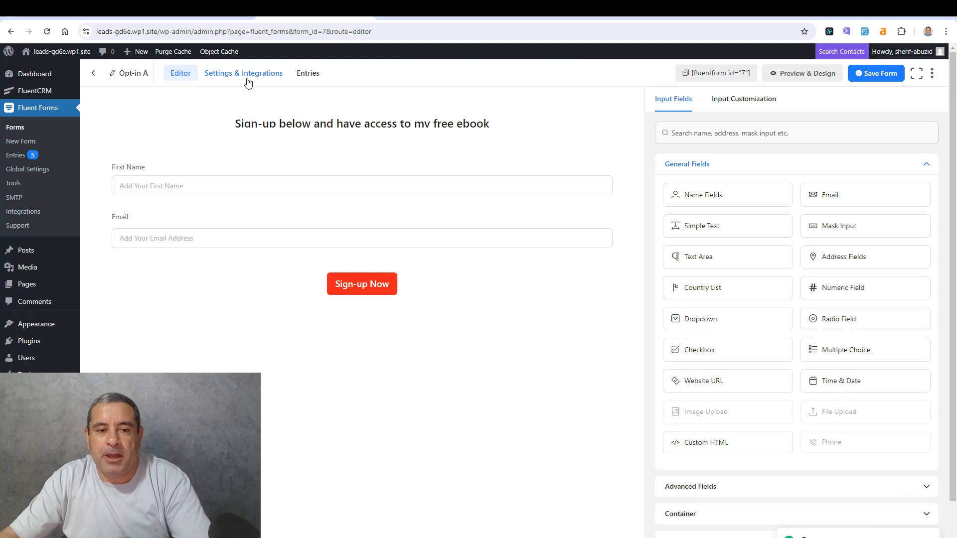
- Add a new FluentCRM integration feed to the Opt-in A form and assign it to the Leads list
click(247, 83)
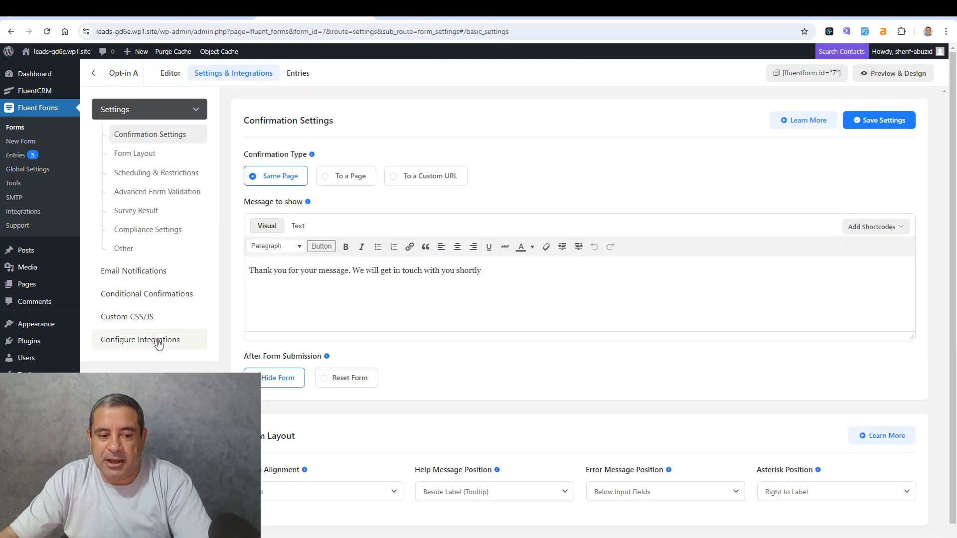
click(158, 344)
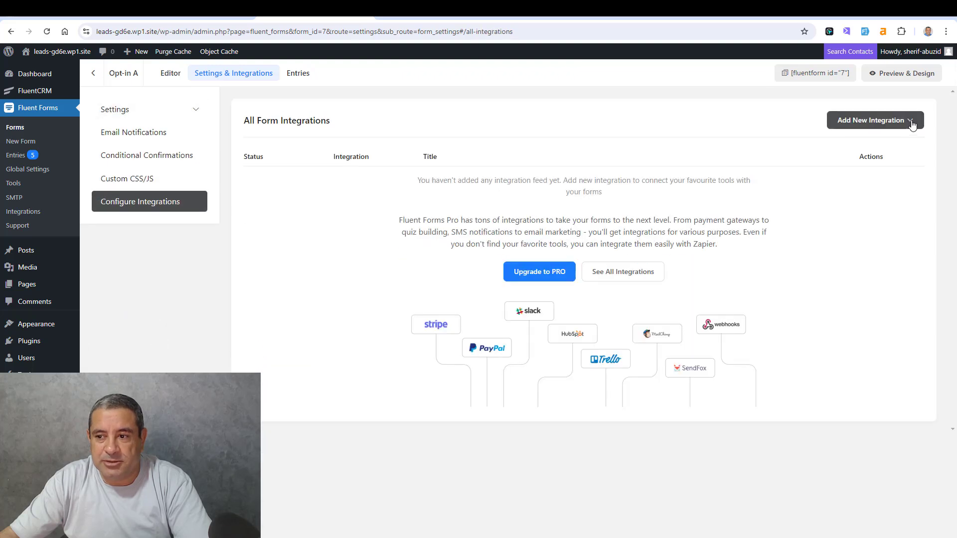
click(914, 121)
click(863, 175)
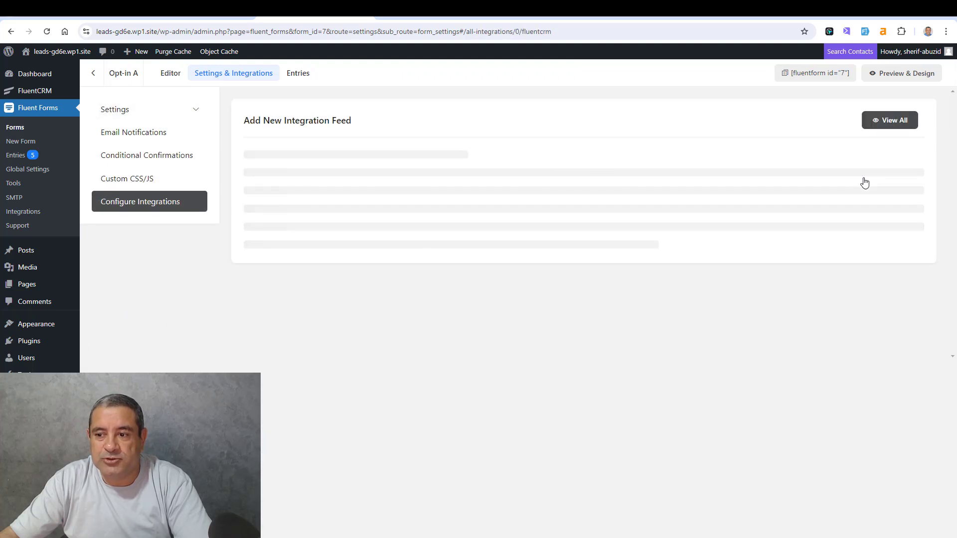
click(410, 224)
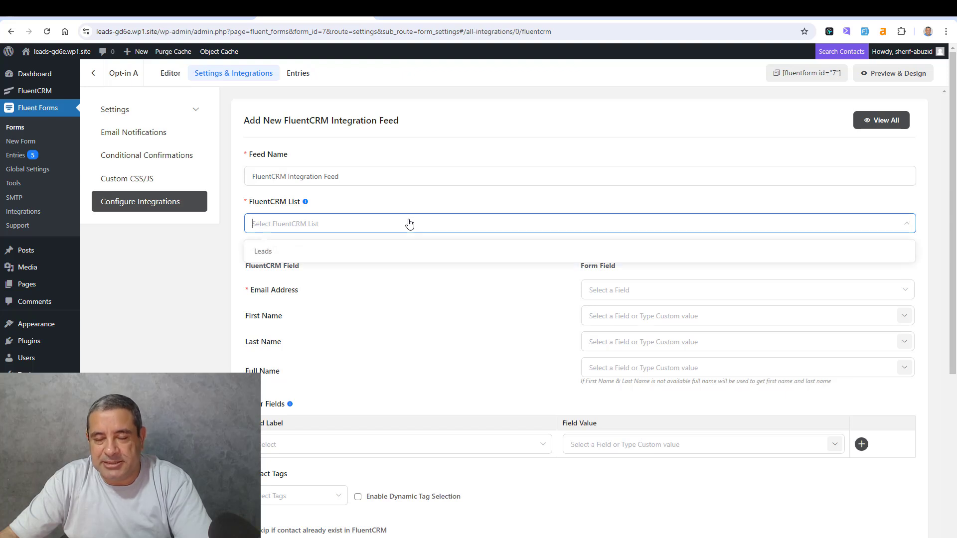
click(375, 251)
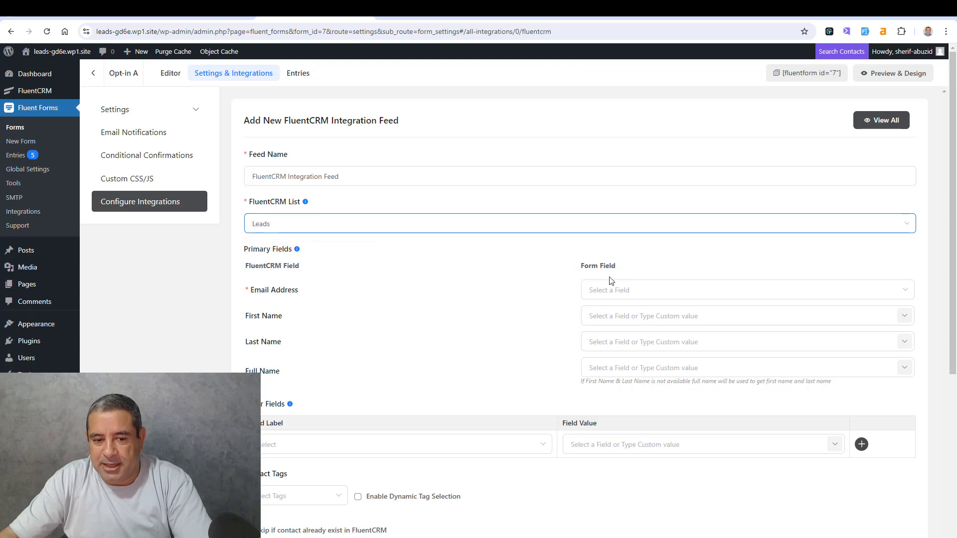
- Map Email Address to Email and First Name to names[First Name], and save the FluentCRM feed
click(603, 290)
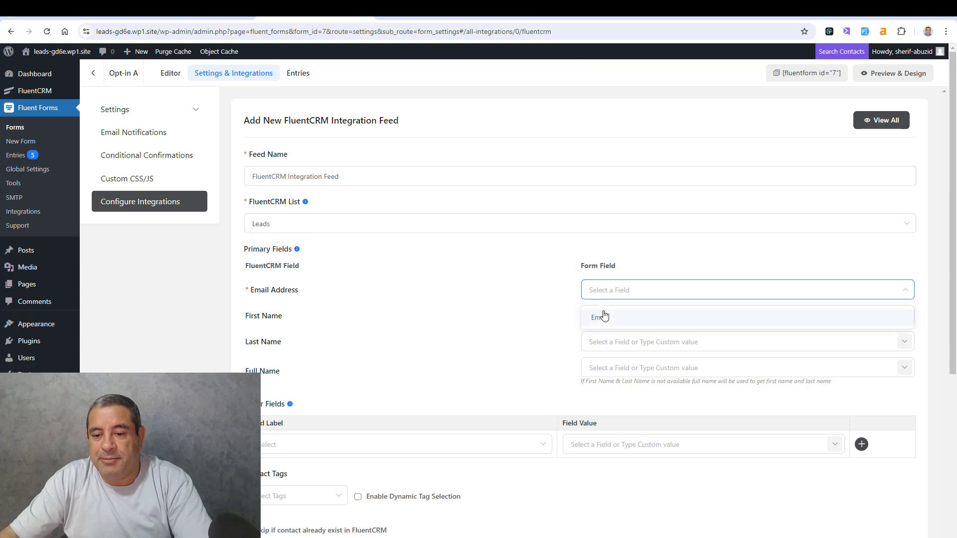
click(601, 317)
scroll(536, 309, down, 1)
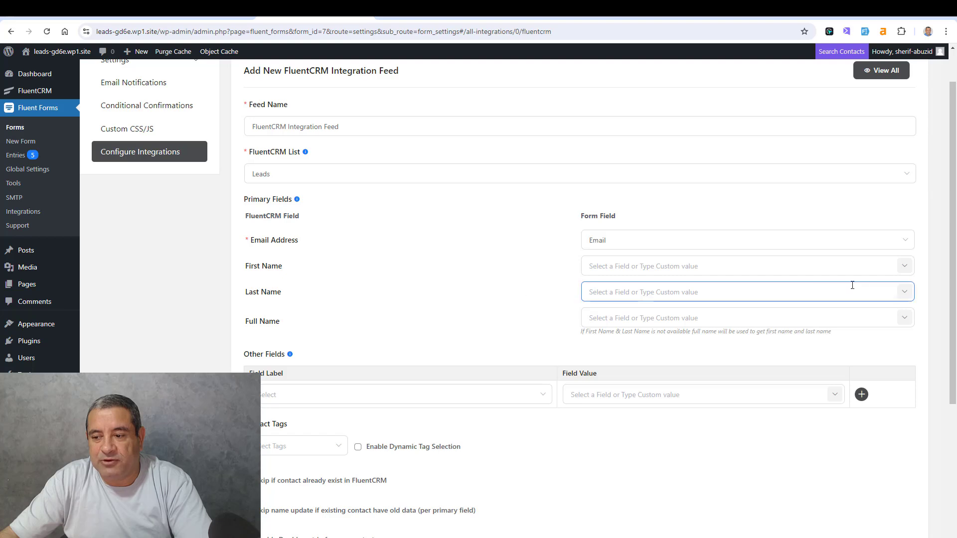
click(905, 266)
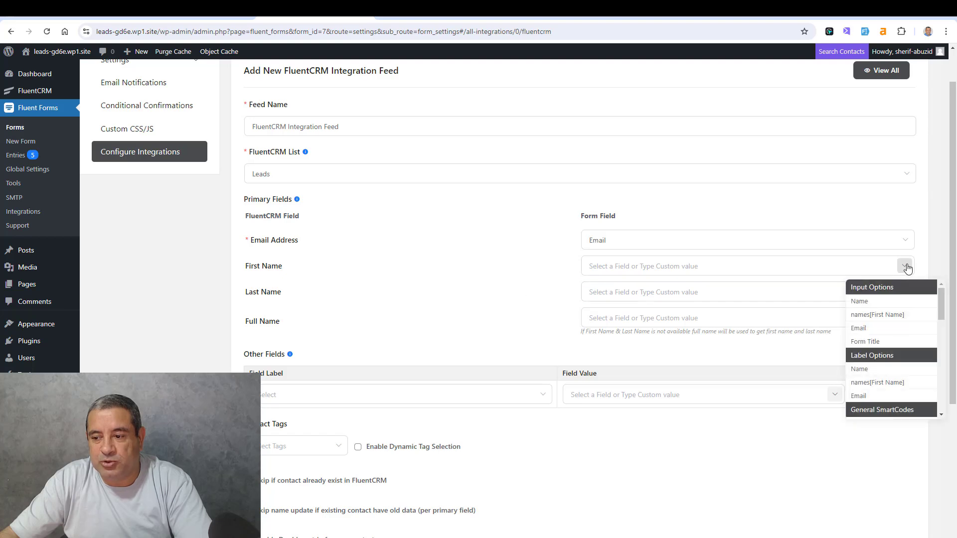
click(892, 317)
scroll(542, 317, down, 5)
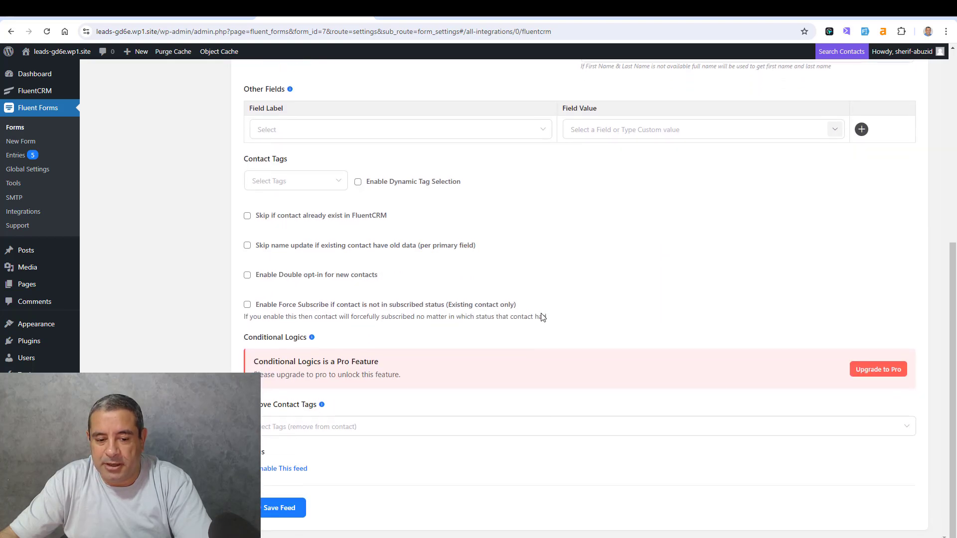
scroll(542, 317, up, 3)
scroll(543, 317, down, 3)
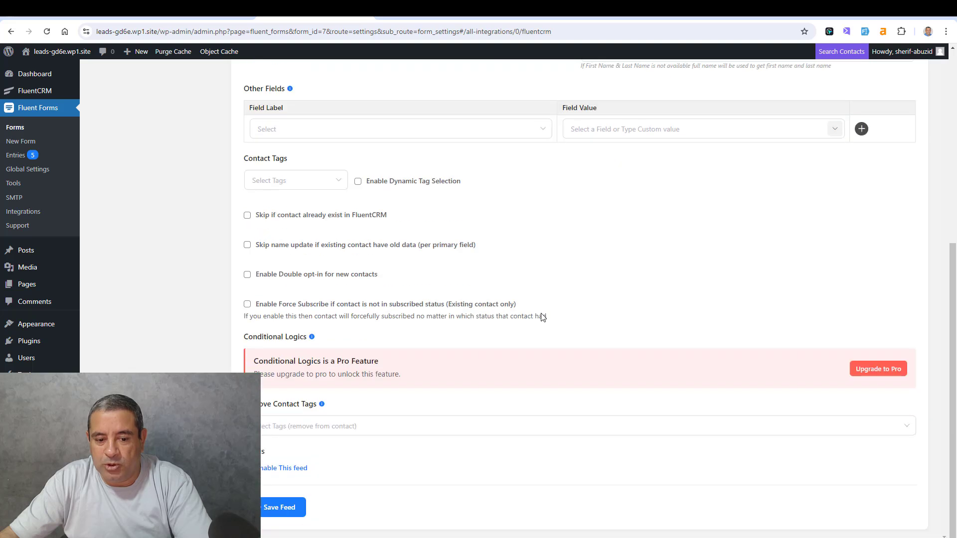
click(303, 503)
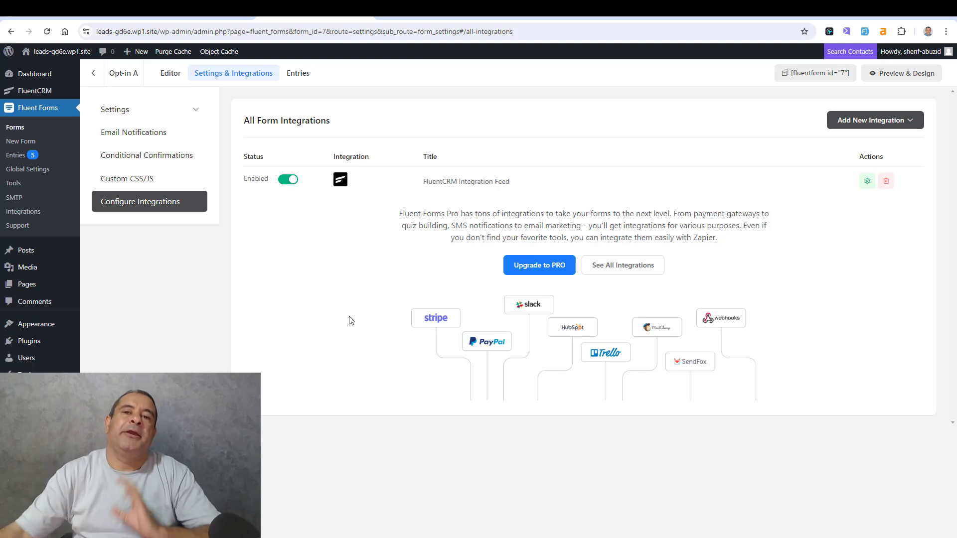
- Set the form's confirmation to redirect to the Thank You page and save the settings
click(197, 111)
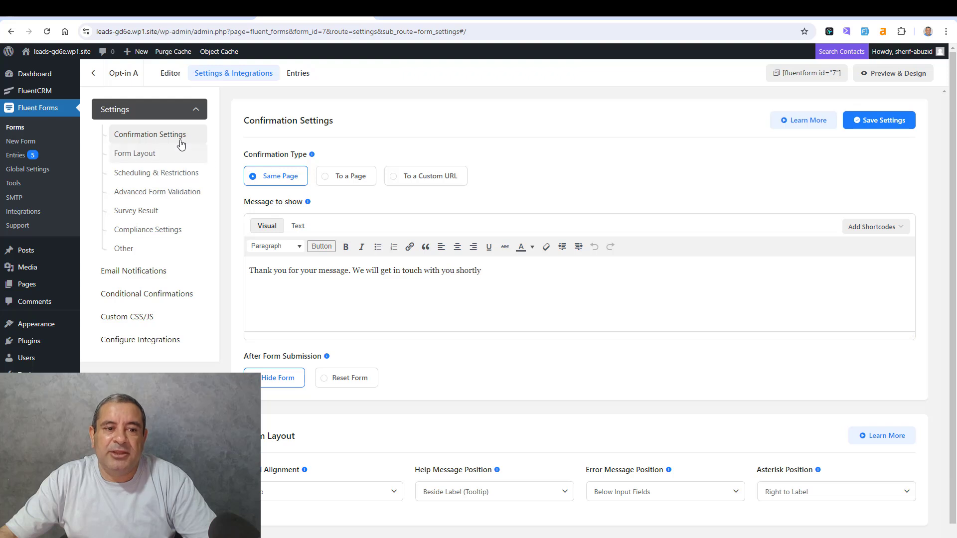
click(325, 179)
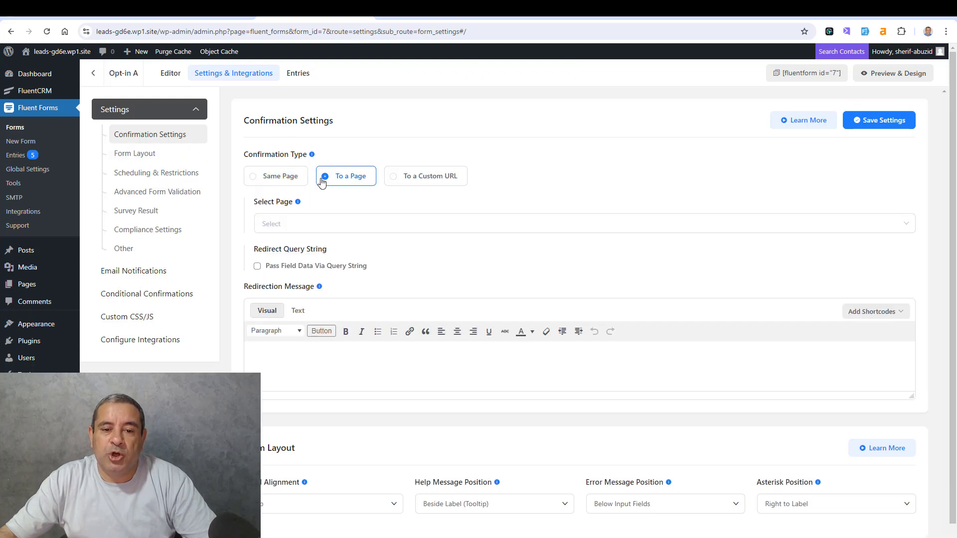
click(371, 224)
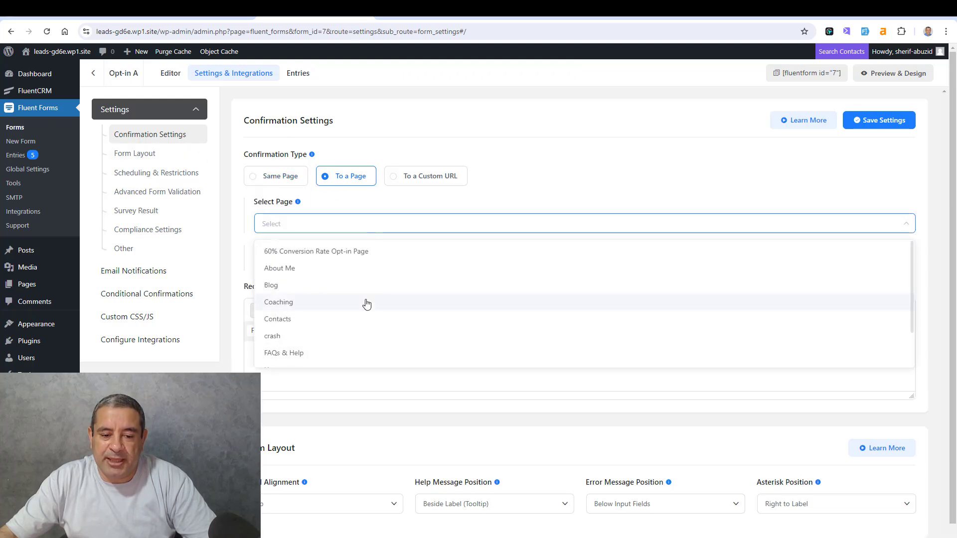
scroll(366, 303, down, 3)
click(339, 357)
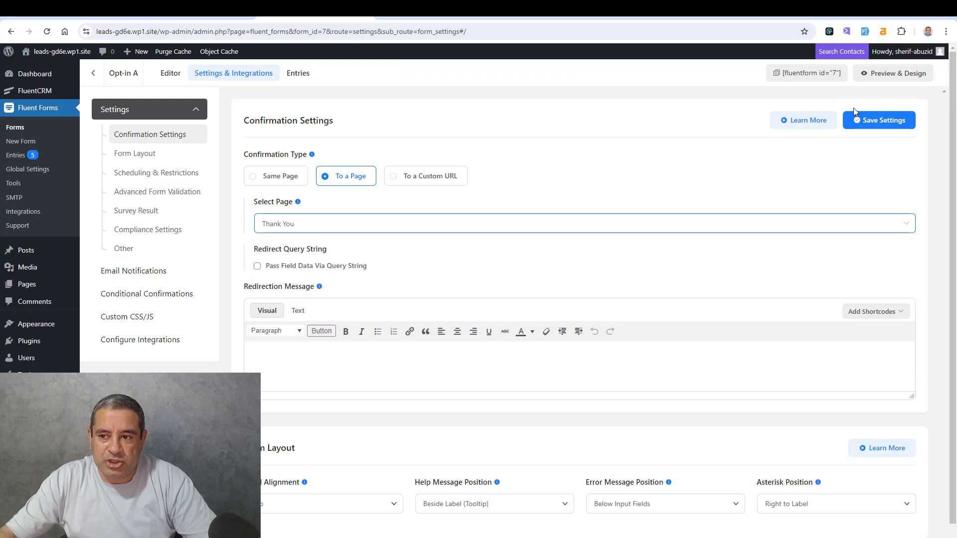
click(878, 120)
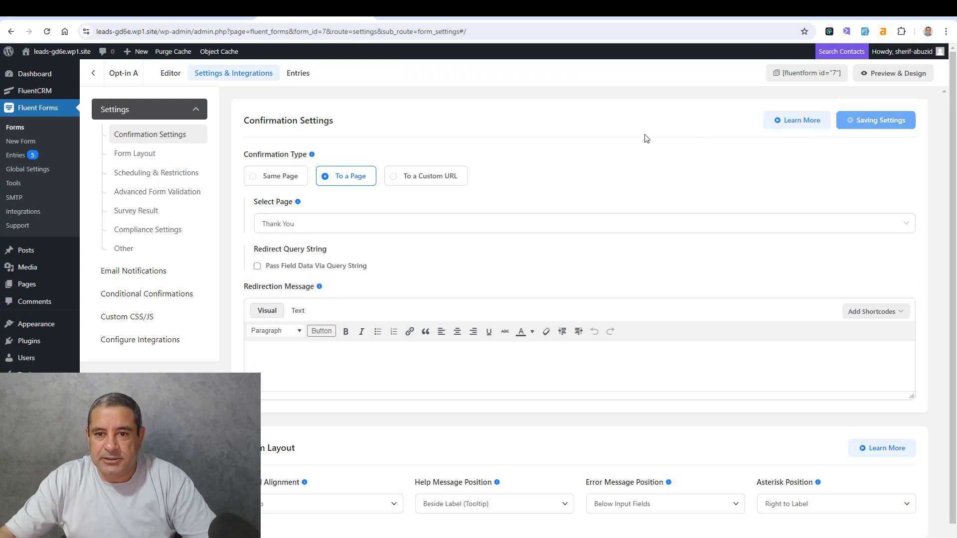
- Copy the form's shortcode and open the blog post "Identify Your Needs To Keep Love Alive" in a new tab
click(776, 73)
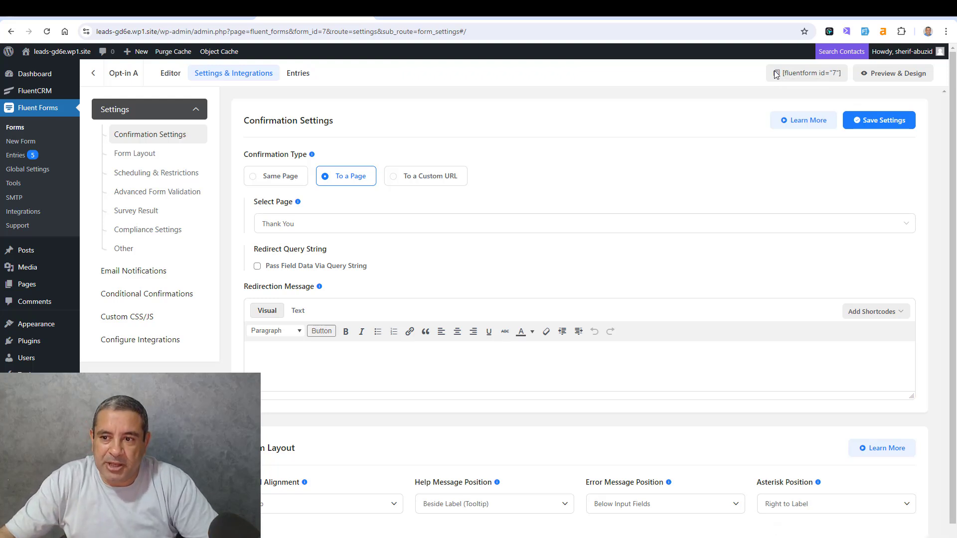
key(ctrl+Tab)
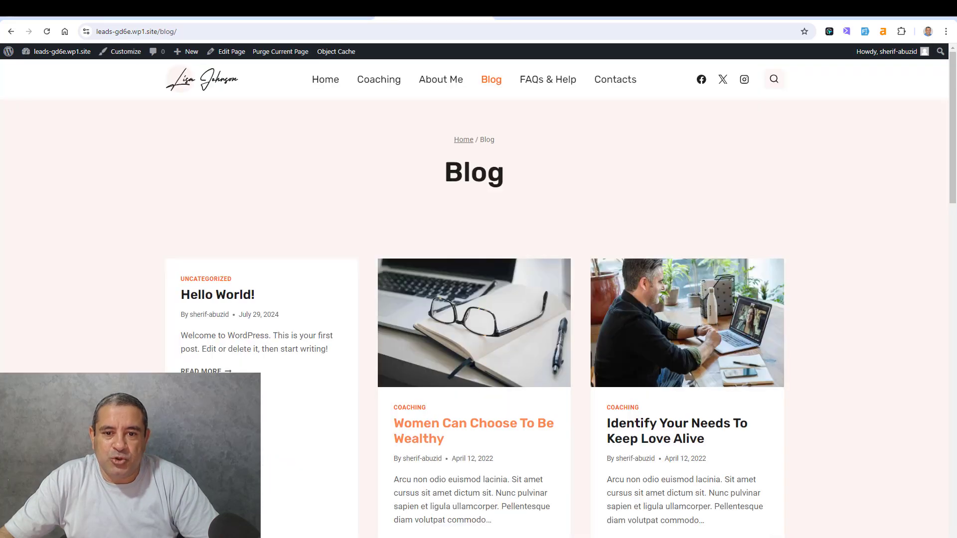
right_click(539, 436)
click(542, 437)
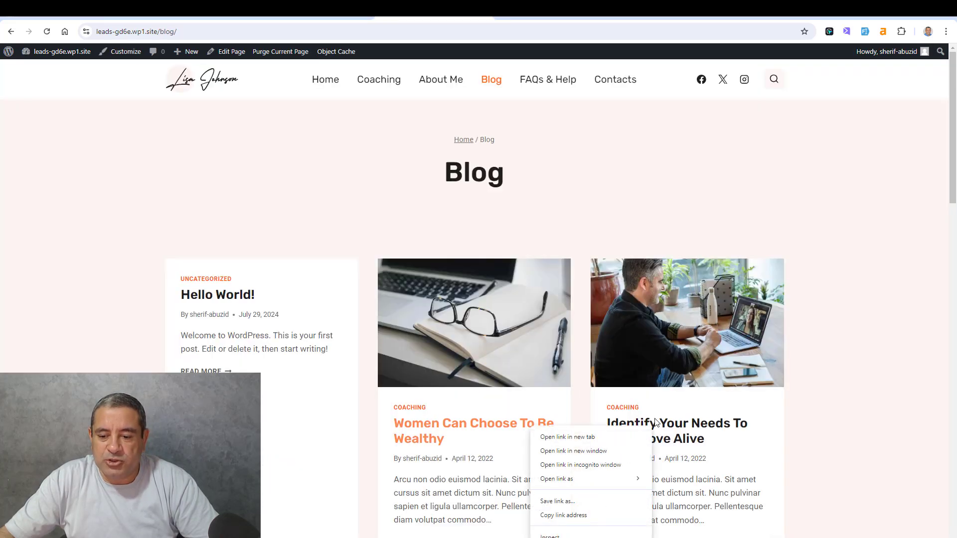
right_click(656, 418)
click(665, 427)
click(523, 12)
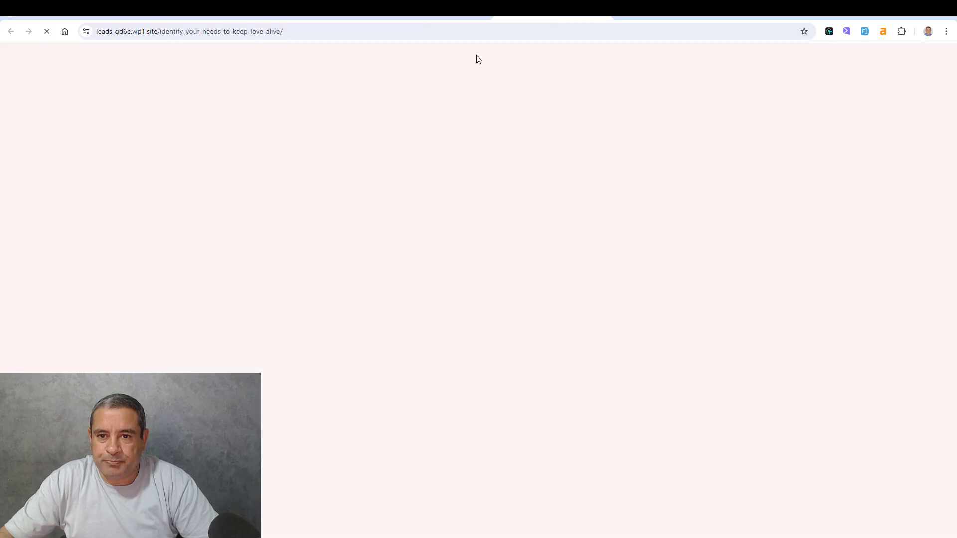
scroll(390, 329, down, 3)
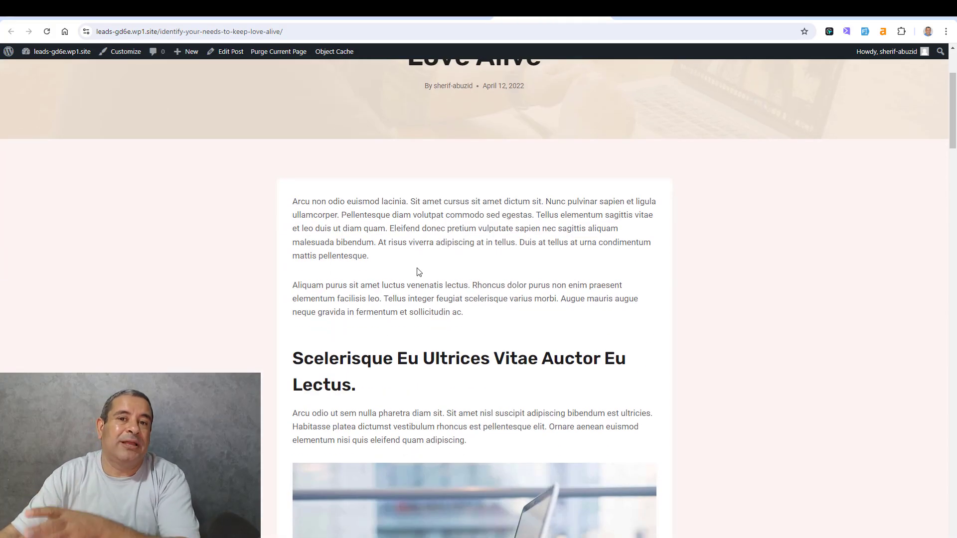
- Open the "Identify Your Needs To Keep Love Alive" post for editing in a new tab
right_click(230, 52)
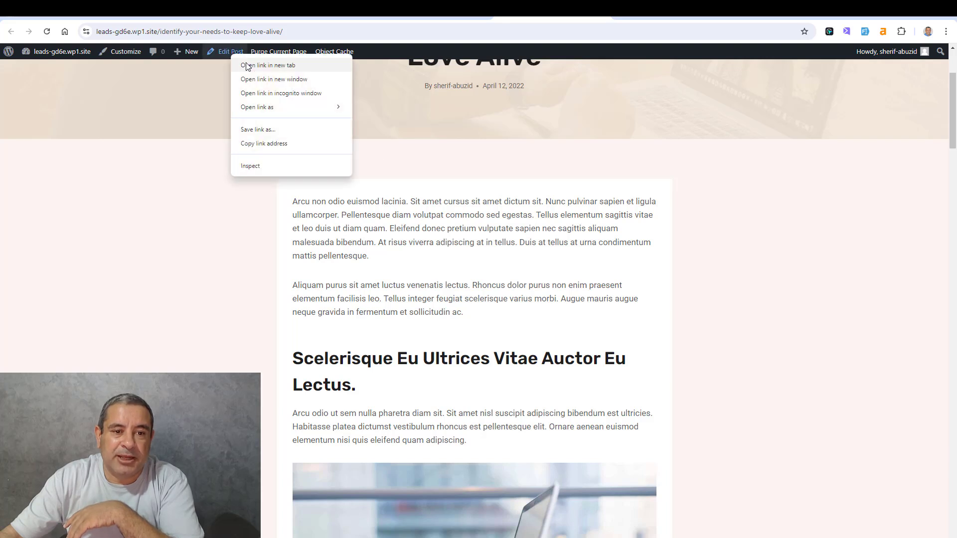
click(254, 63)
click(573, 19)
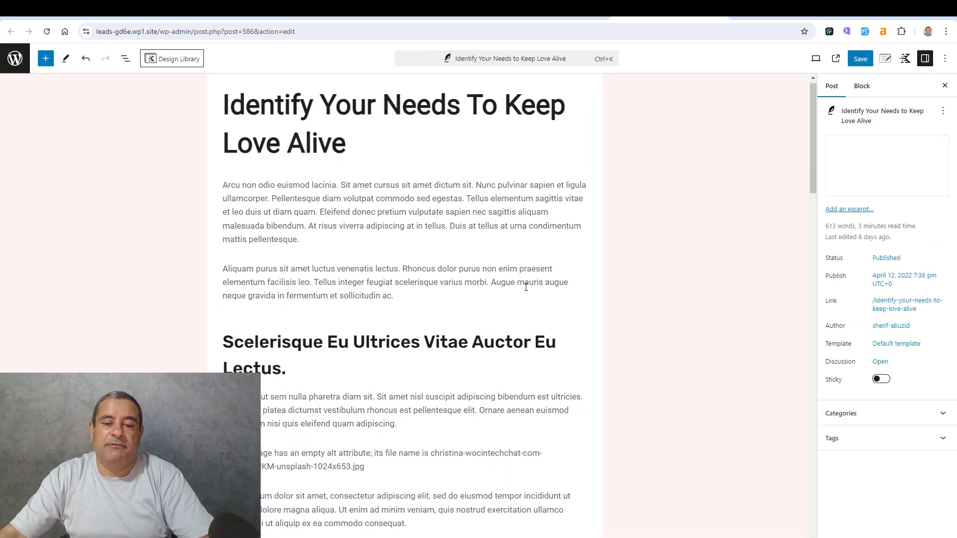
- Insert a Shortcode block containing [fluentform id="7"] after the "Lorem ipsum dolor sit amet" paragraph
scroll(524, 284, down, 1)
scroll(335, 334, down, 2)
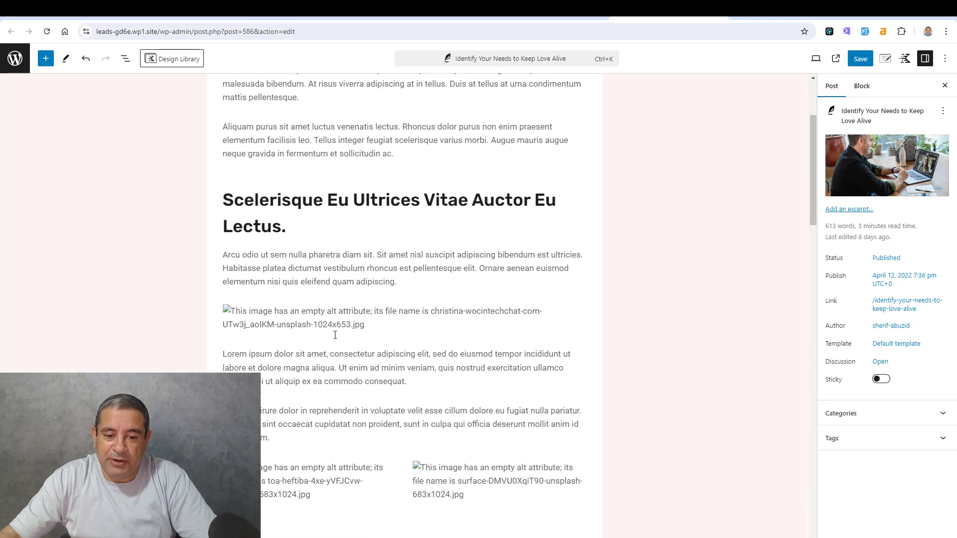
click(434, 386)
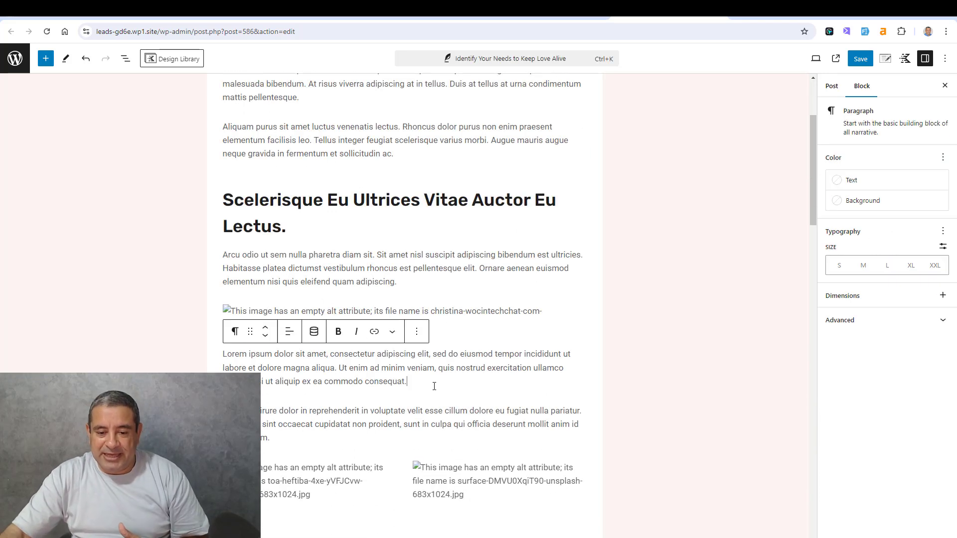
key(Return)
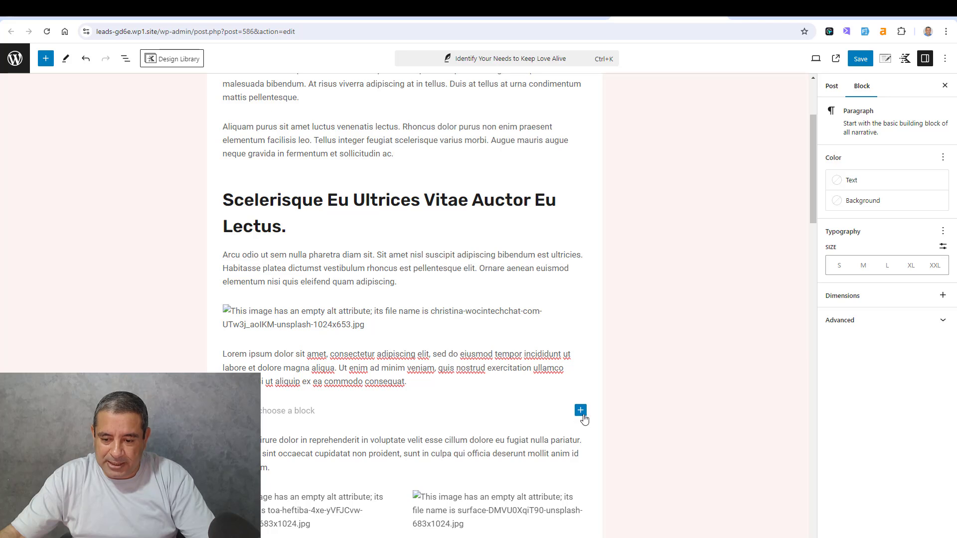
click(581, 410)
text(SHO)
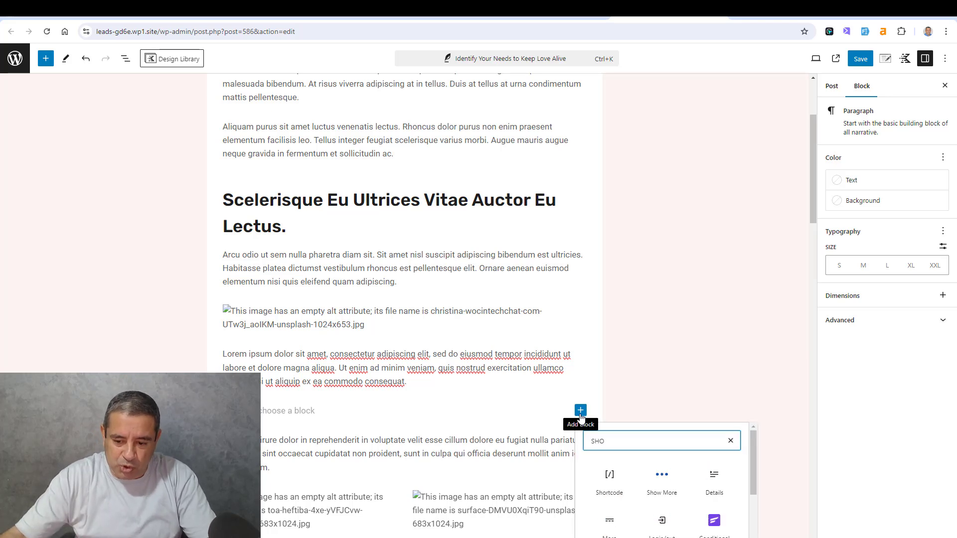
click(606, 481)
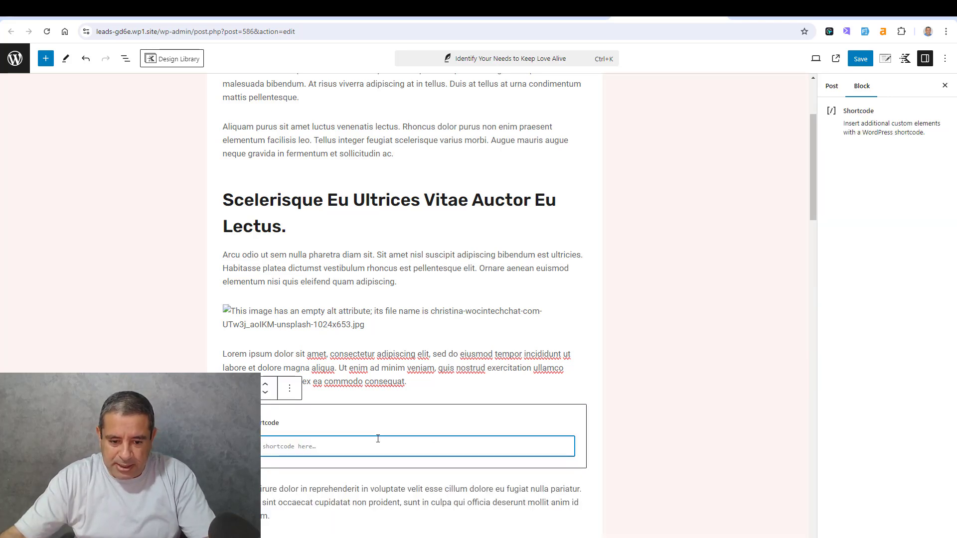
key(ctrl+v)
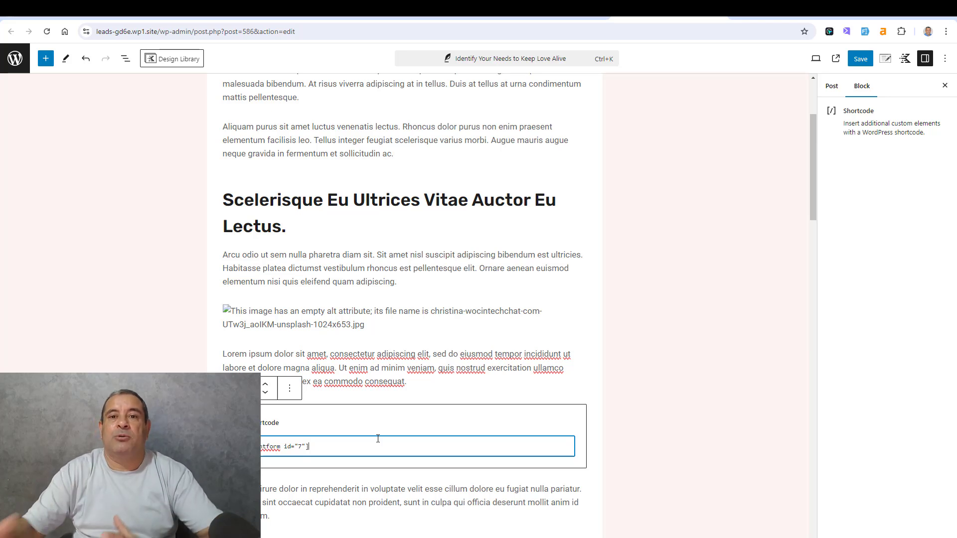
click(303, 385)
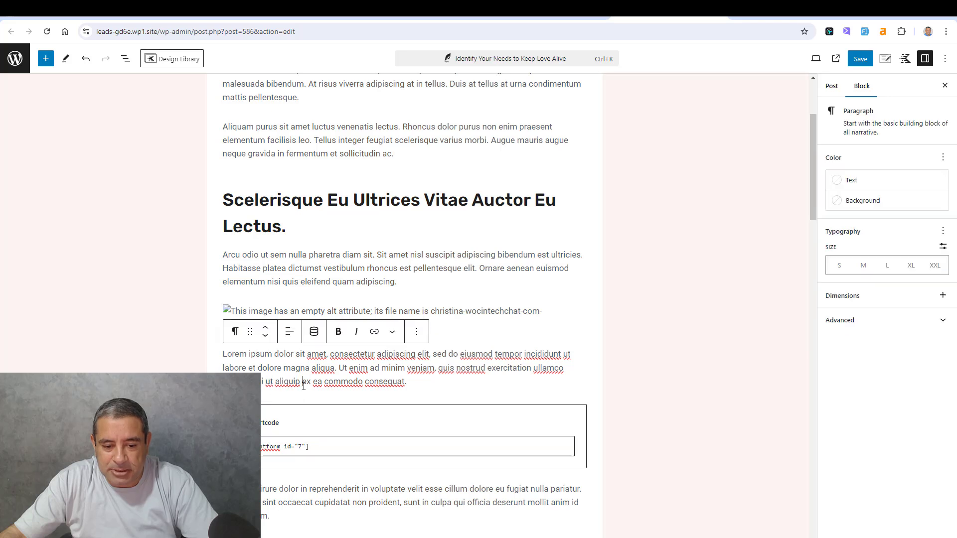
- Insert a one-column Row Layout after the "Lorem ipsum dolor sit amet" paragraph and move the Shortcode block into it
click(310, 399)
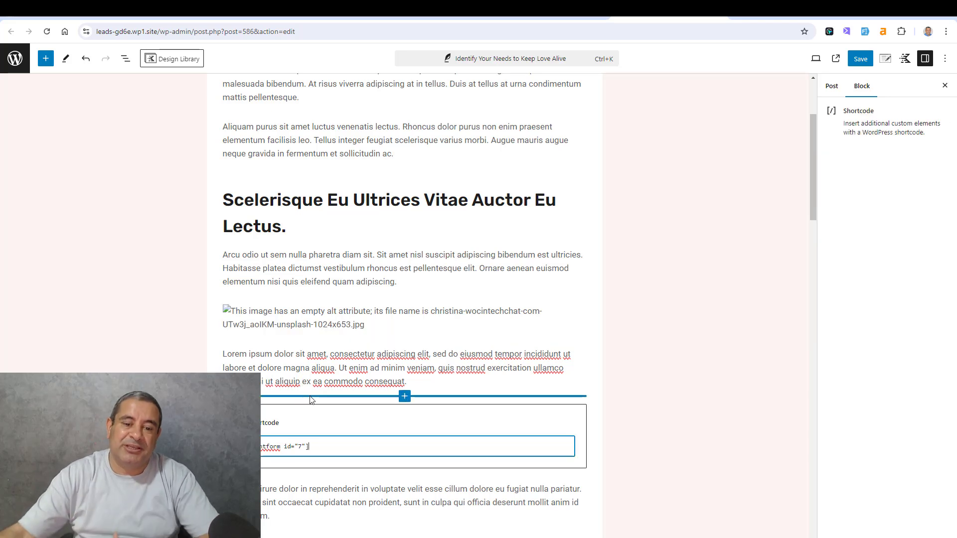
click(406, 397)
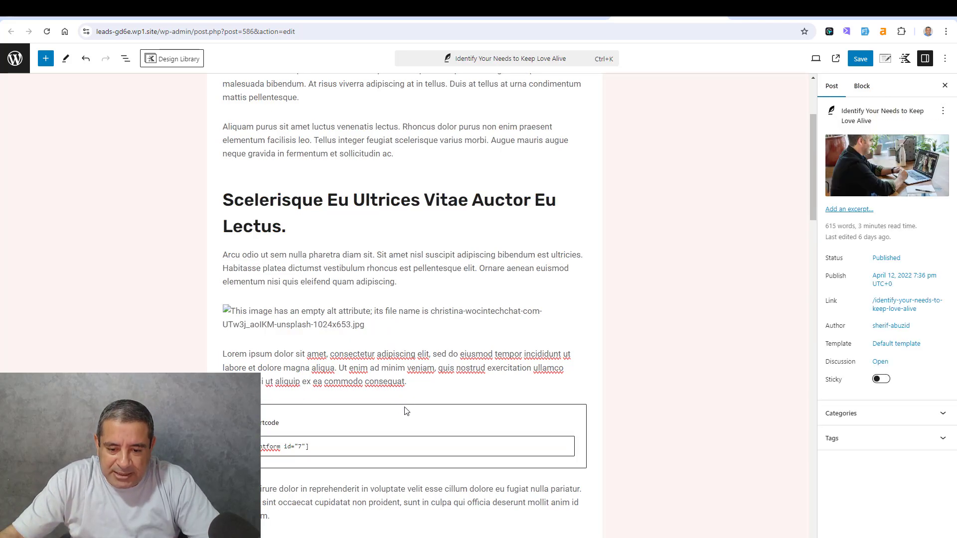
click(406, 411)
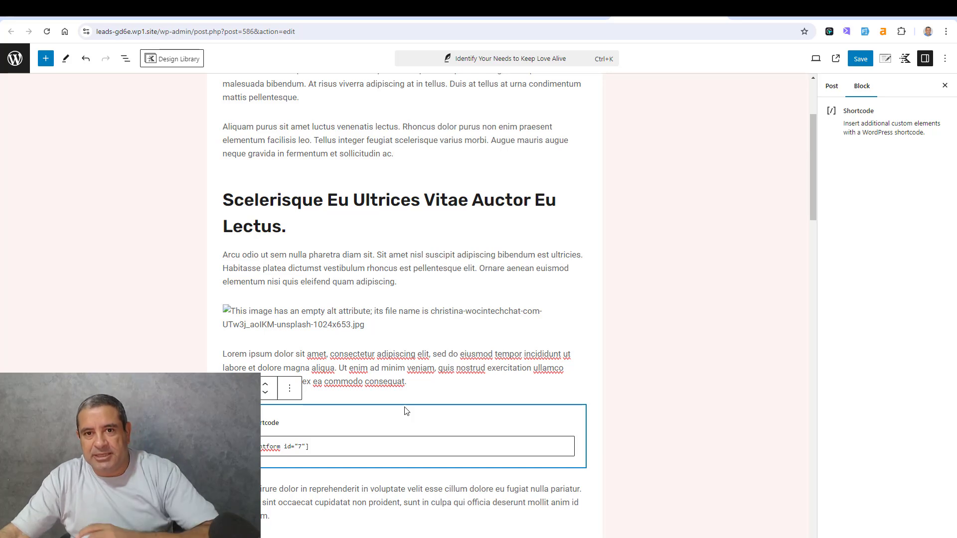
click(401, 403)
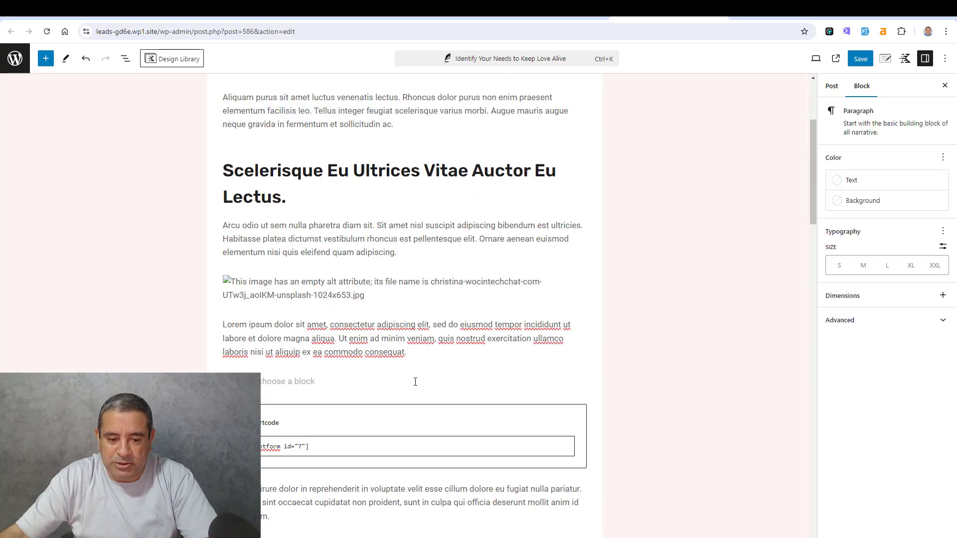
click(580, 381)
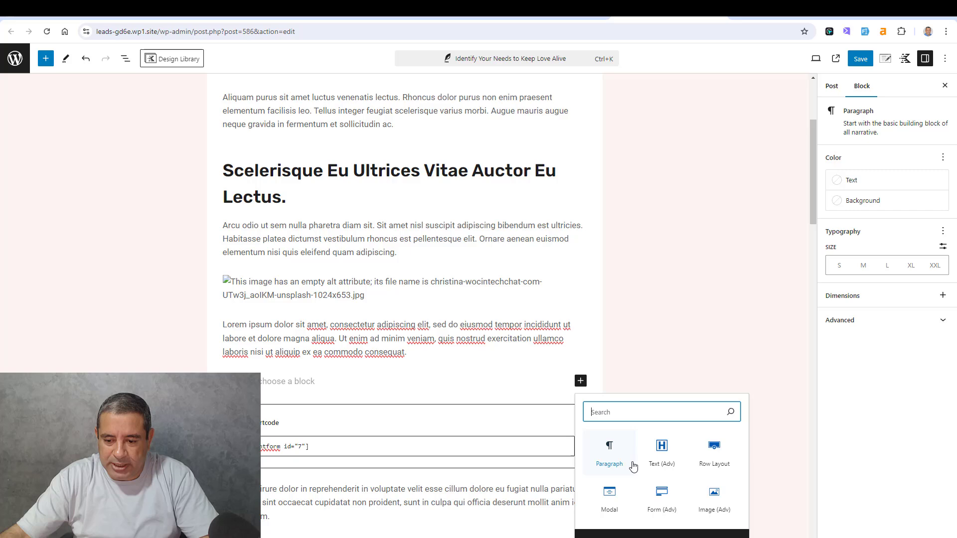
click(711, 453)
click(285, 424)
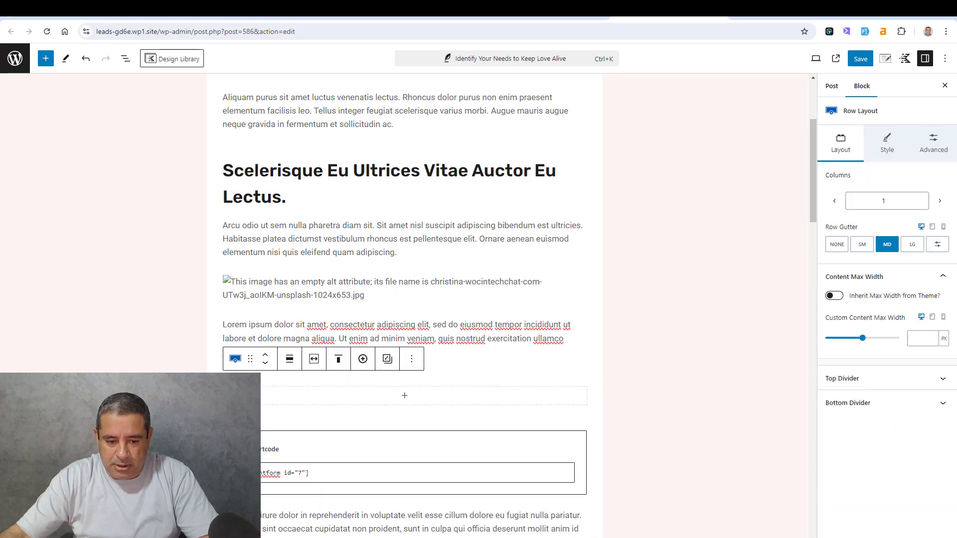
click(389, 447)
drag(251, 415, 309, 396)
- Set the Row Layout's background to the pale palette colour FBF6F1 and save the post
click(235, 385)
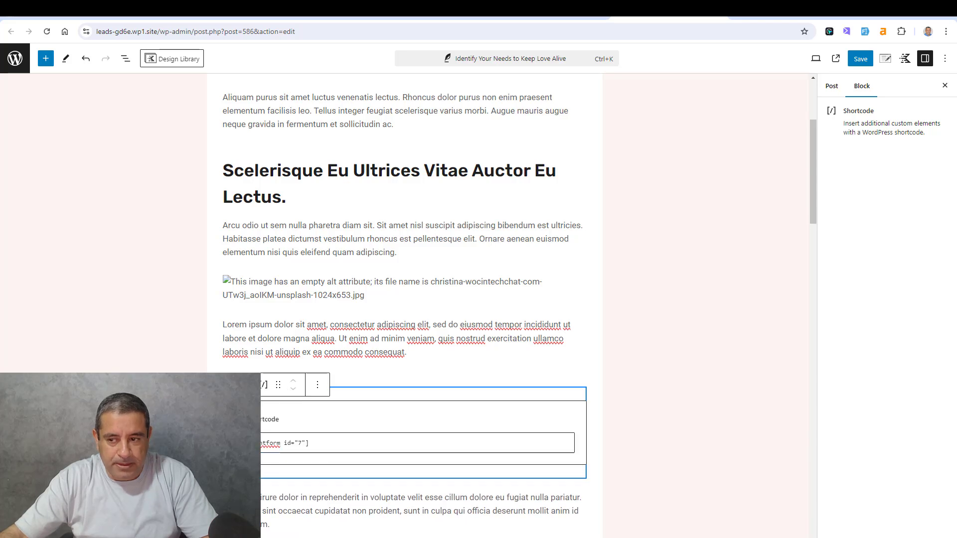
click(886, 146)
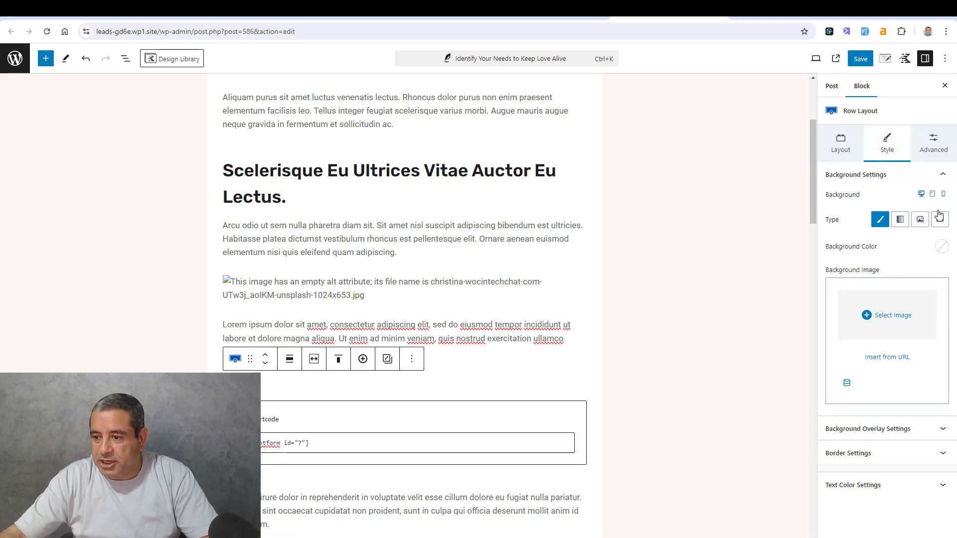
click(942, 246)
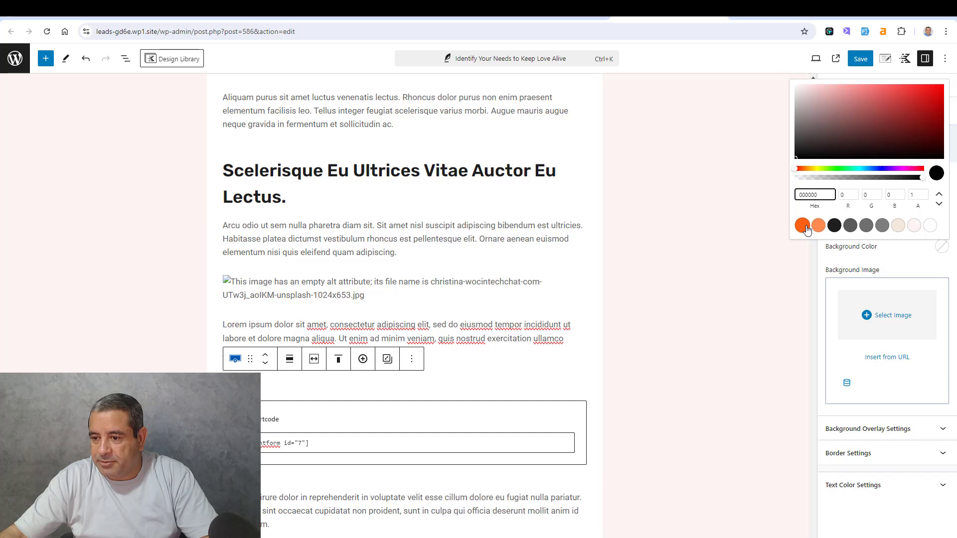
click(818, 226)
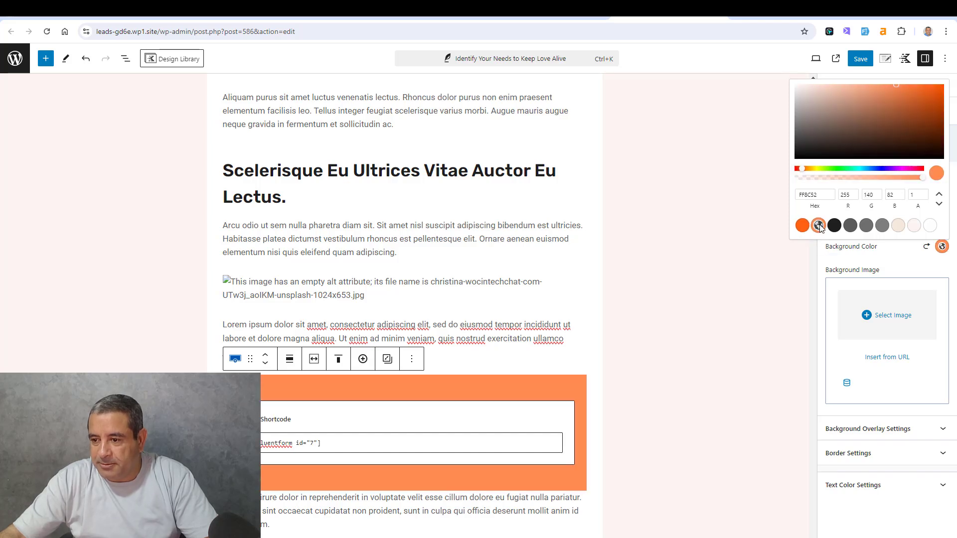
click(913, 226)
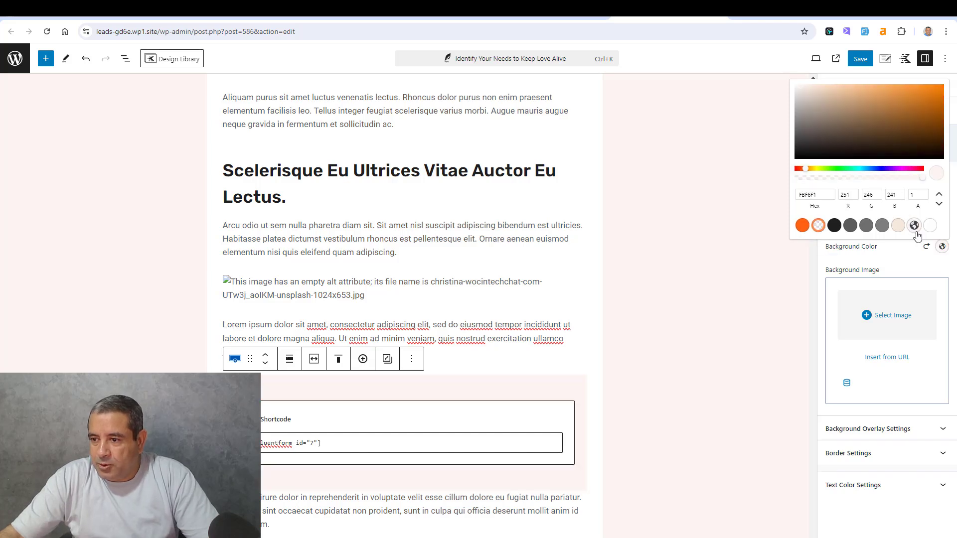
click(861, 60)
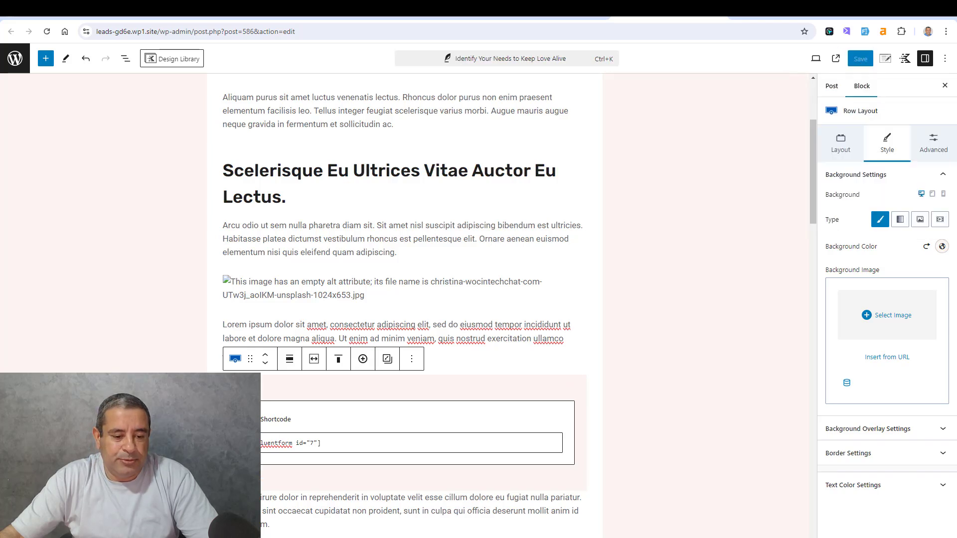
key(Escape)
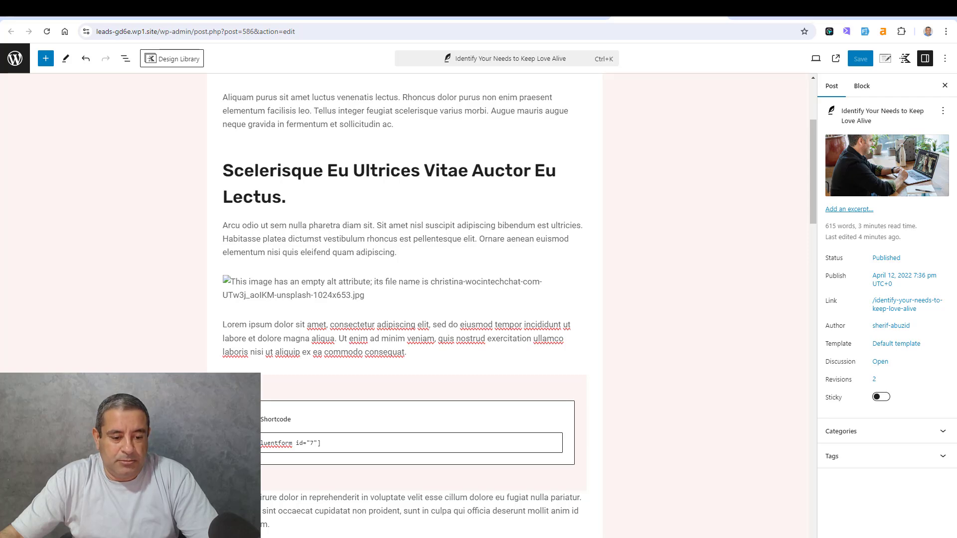
- Open the published "Identify Your Needs To Keep Love Alive" post in a new tab and check the embedded sign-up form
middle_click(85, 509)
click(691, 10)
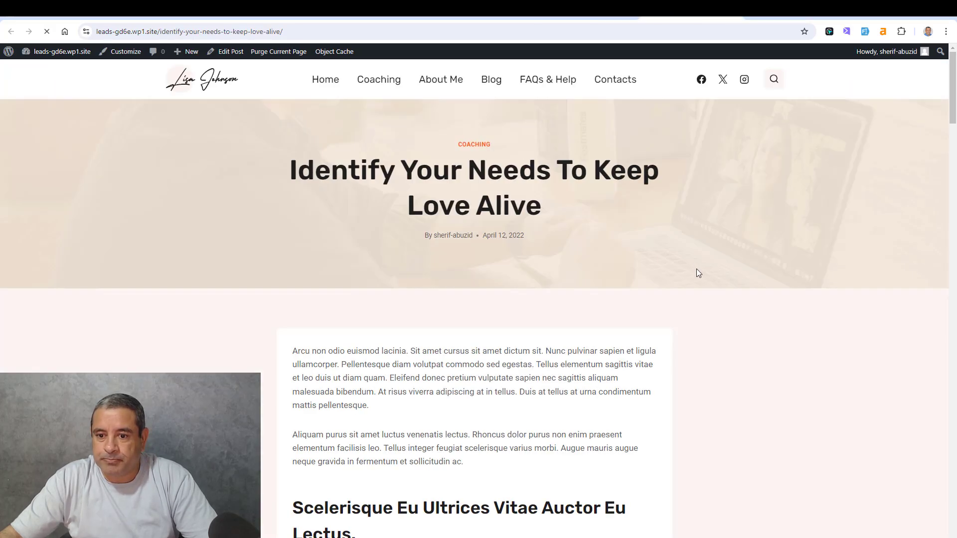
scroll(698, 272, down, 10)
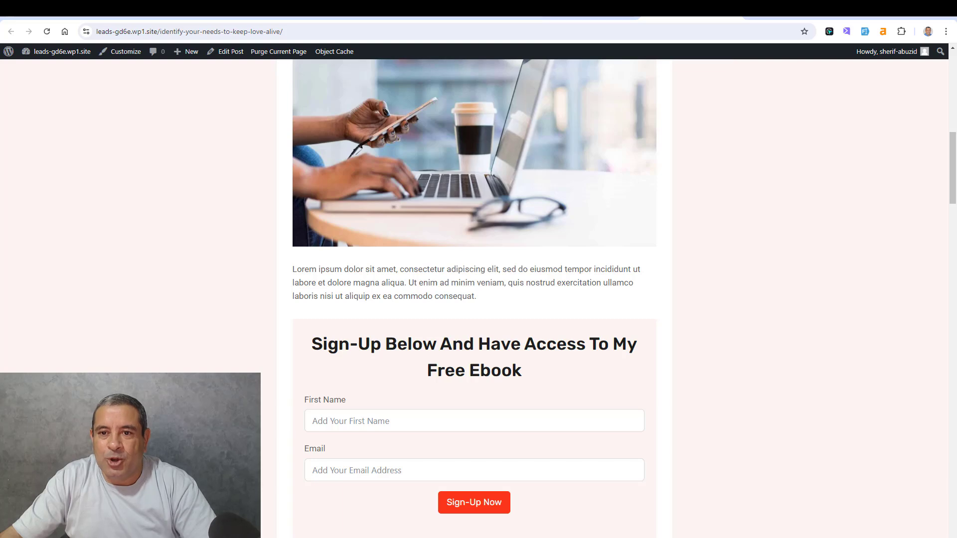
- Return to the post editor and create a synced pattern named "Optin Form Block" from the Row Layout
click(588, 9)
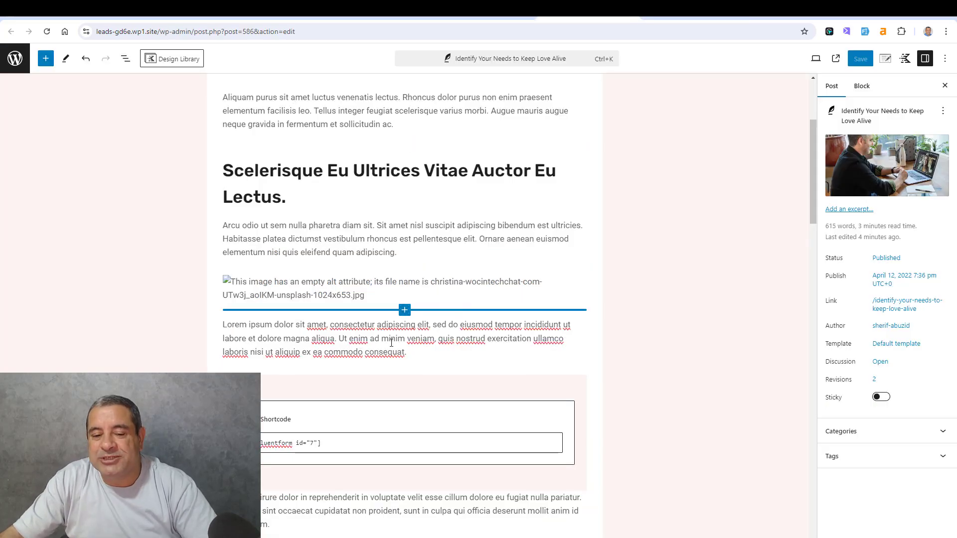
click(321, 388)
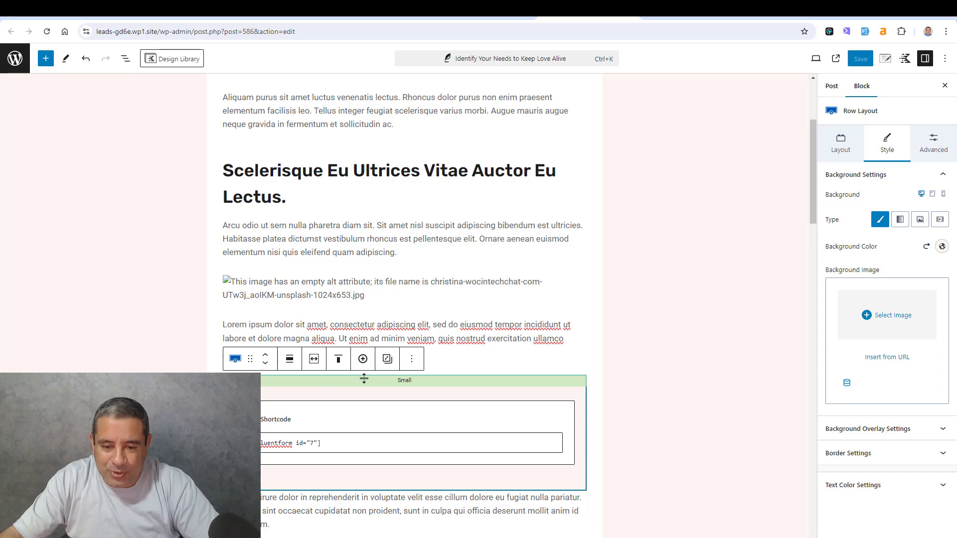
click(412, 359)
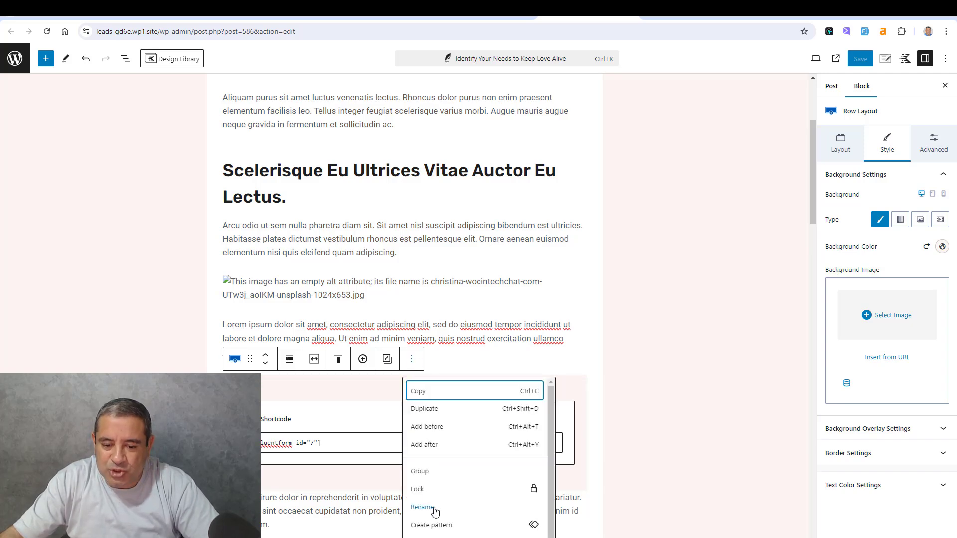
click(437, 527)
click(465, 265)
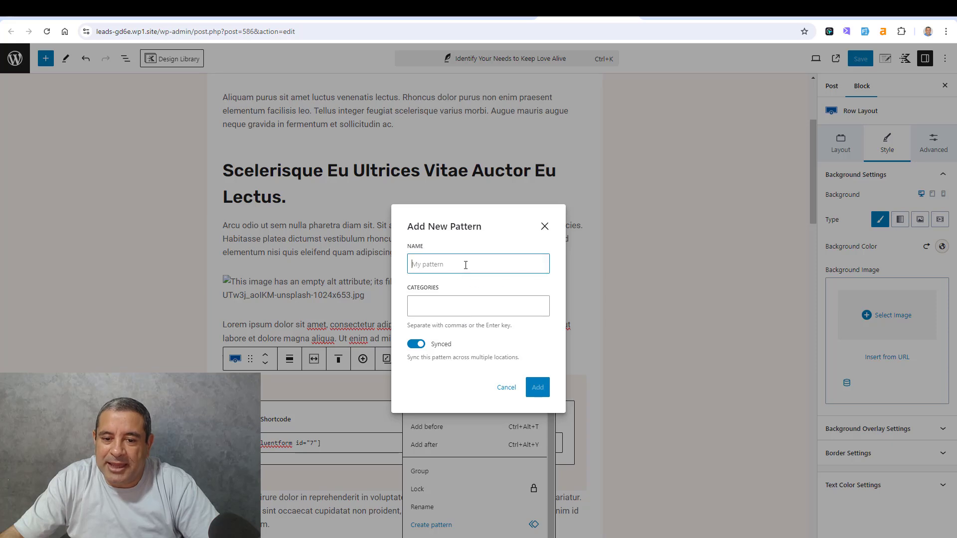
text(c)
key(BackSpace)
key(BackSpace)
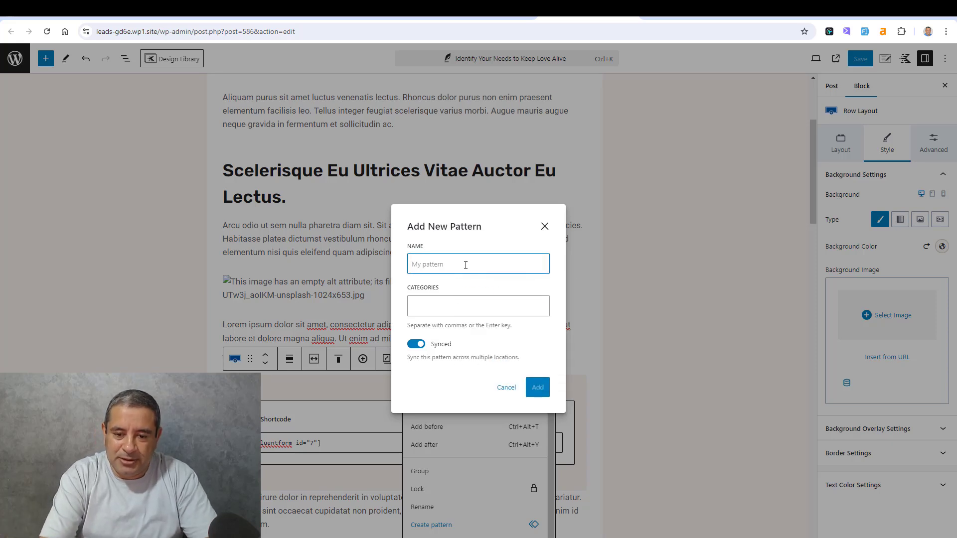
text(Optin Form Block)
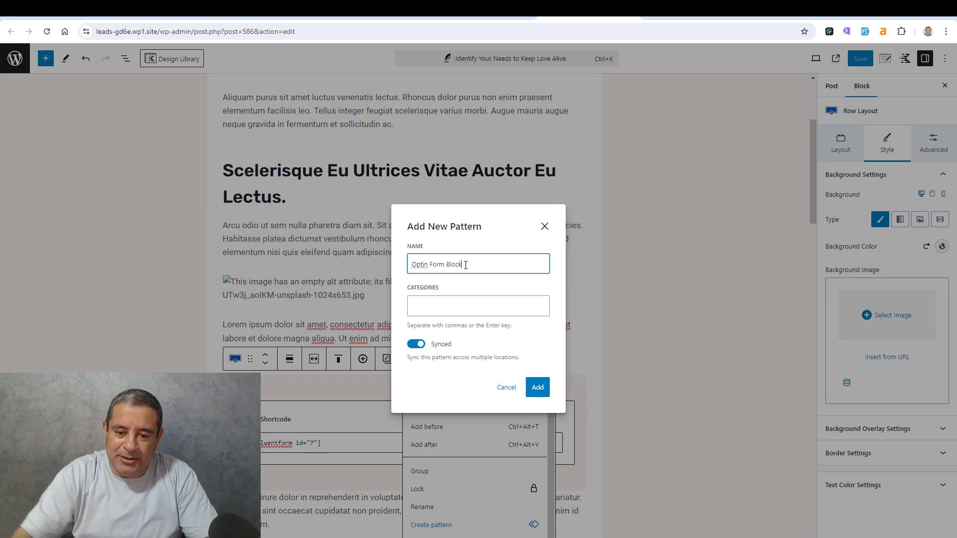
click(538, 387)
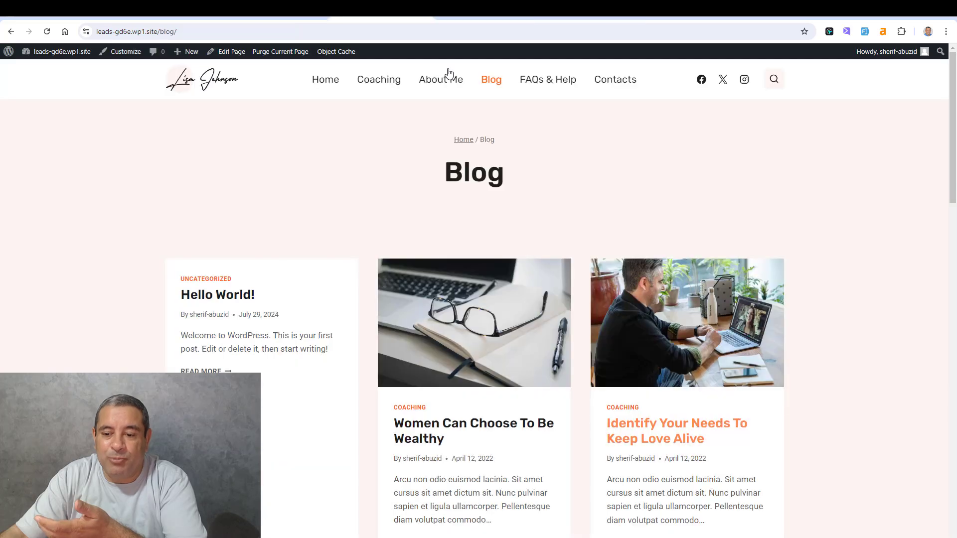
- Open the blog post "How To Cultivate An Attitude Of Abundance" for editing in a new tab
scroll(823, 326, down, 5)
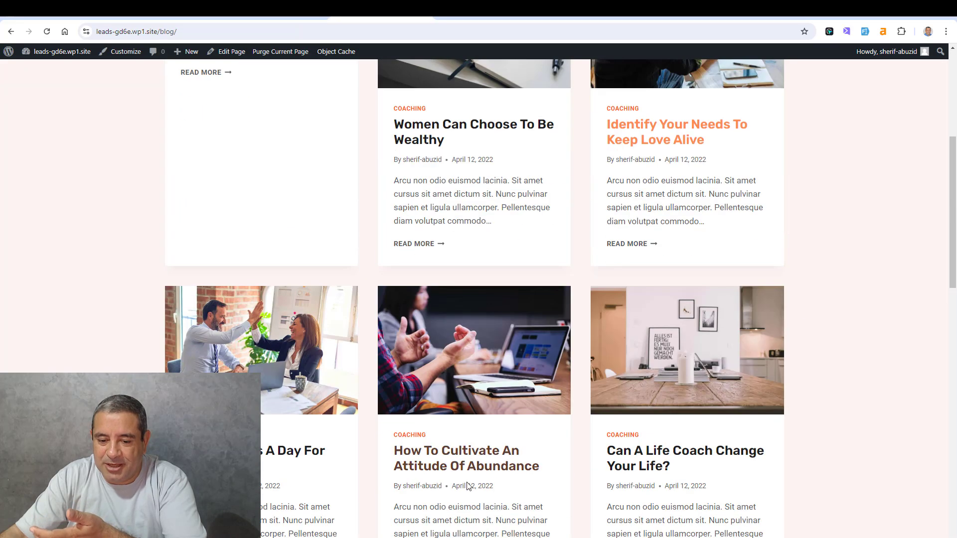
click(526, 345)
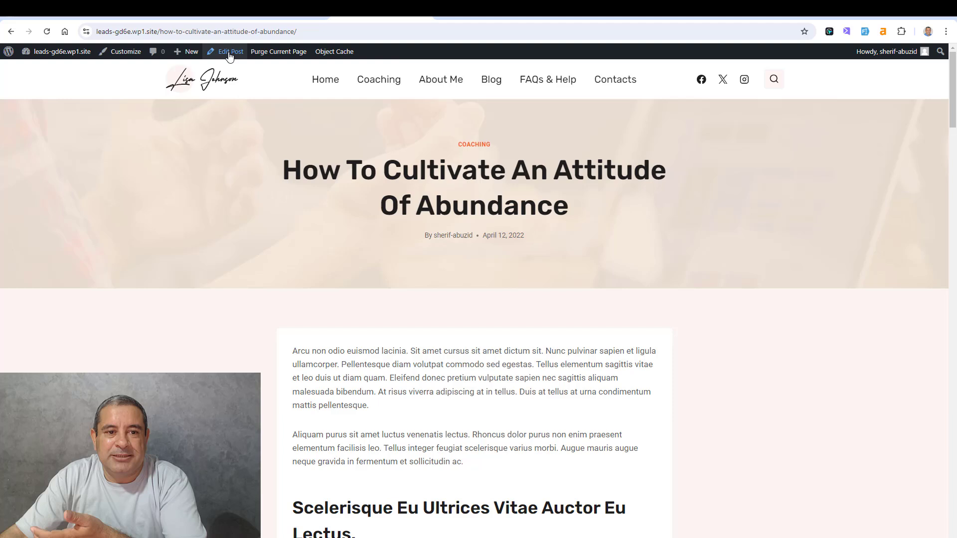
right_click(229, 52)
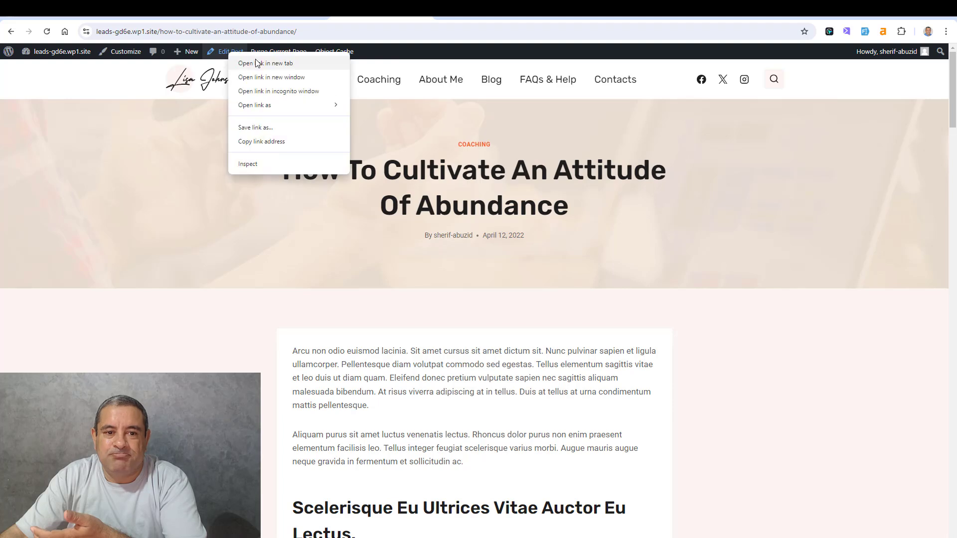
click(257, 63)
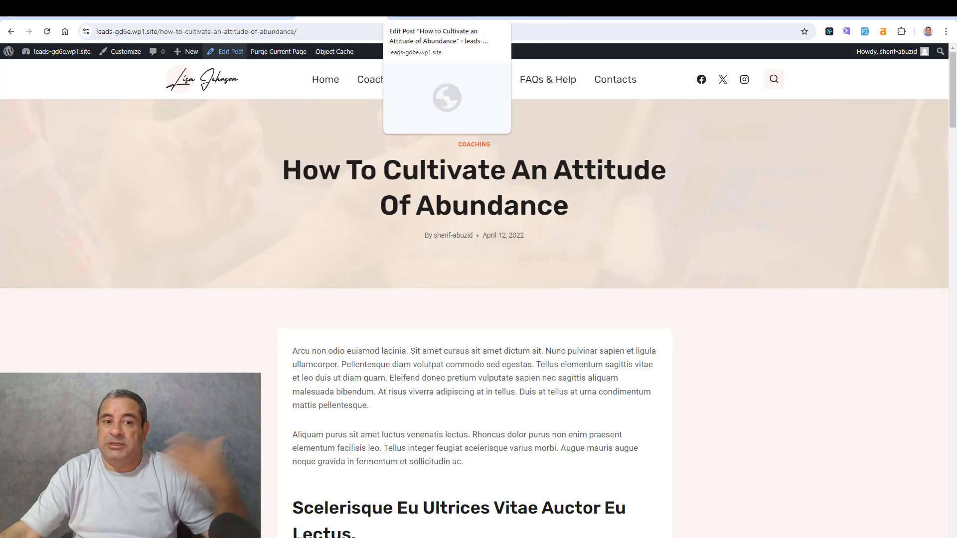
click(434, 9)
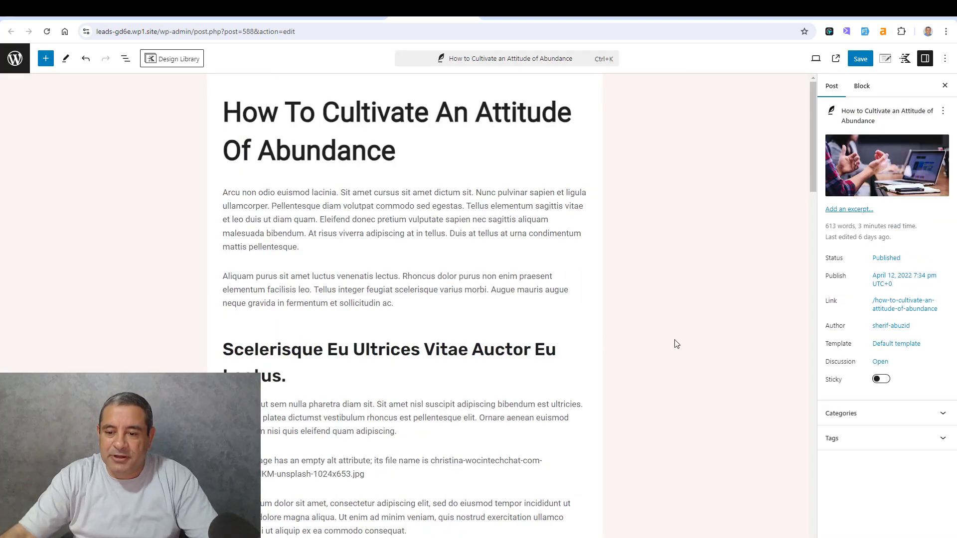
- Insert the Optin Form Block pattern after the post's last paragraph and save the post
scroll(677, 344, down, 15)
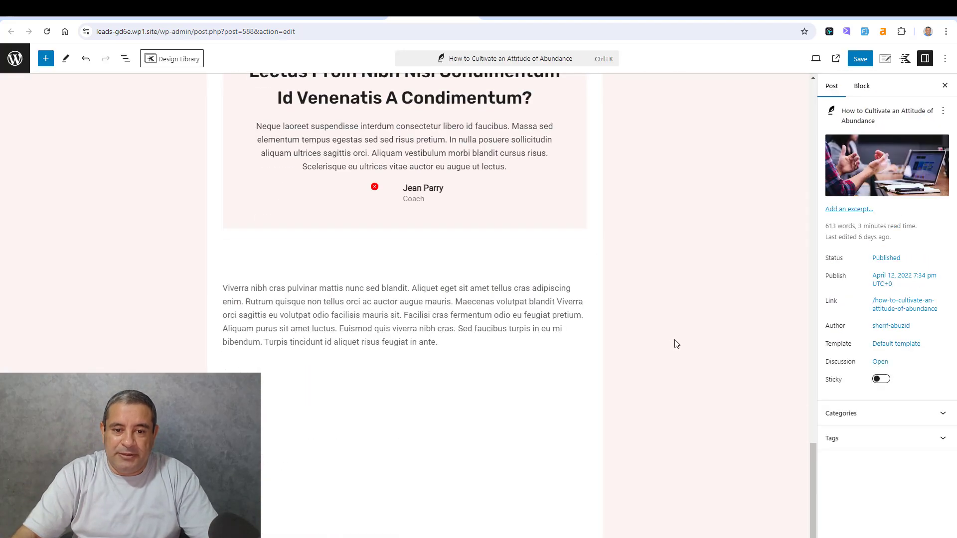
click(445, 356)
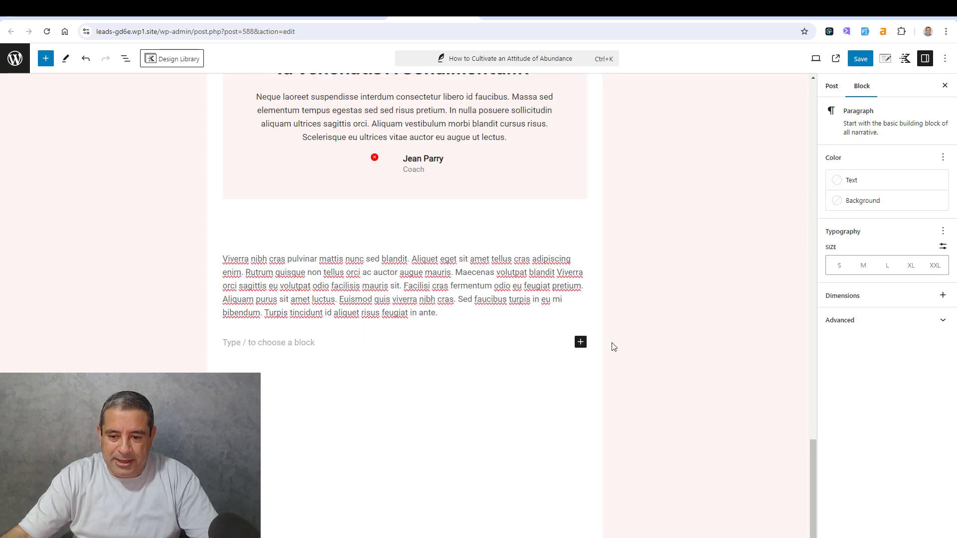
click(580, 342)
text(op)
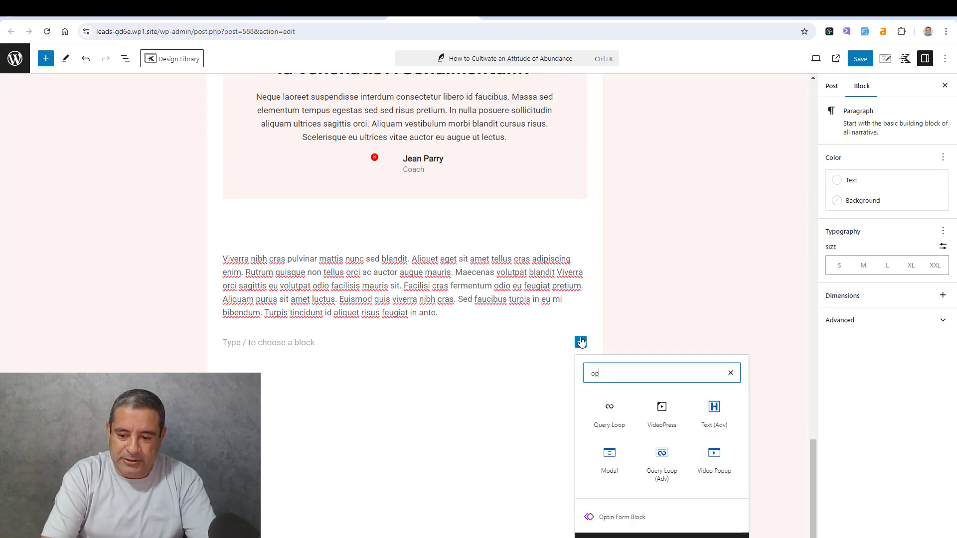
text(tin)
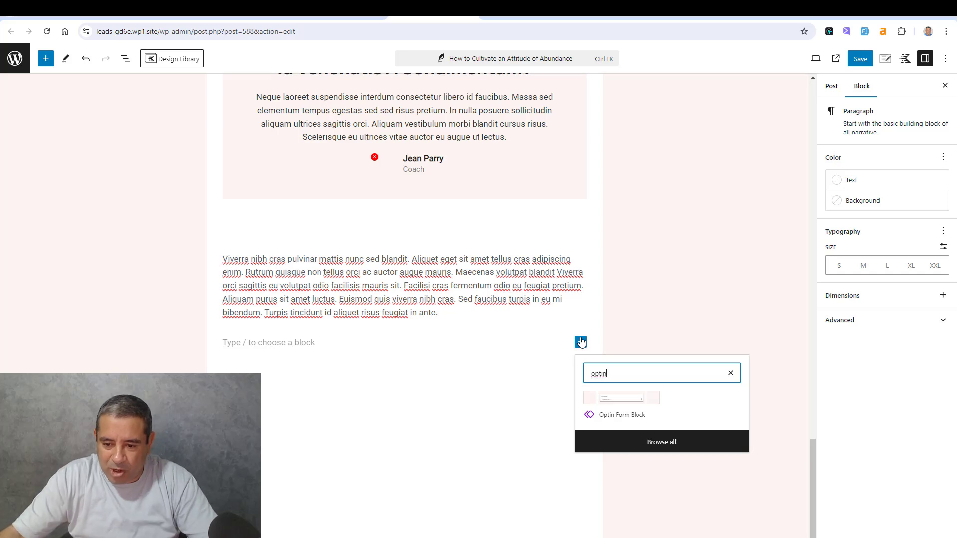
click(605, 398)
click(857, 63)
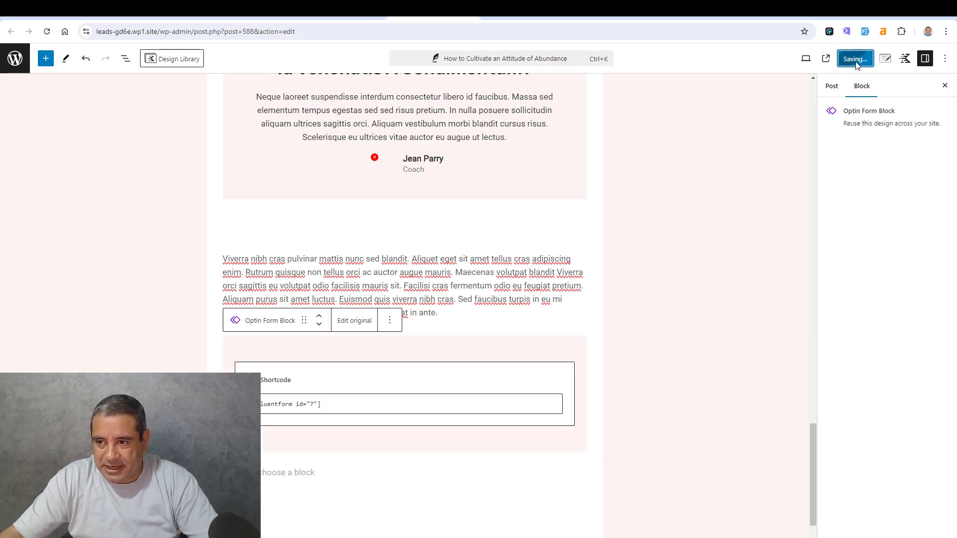
- View the published "How To Cultivate An Attitude Of Abundance" post and check the sign-up form at its end
click(836, 58)
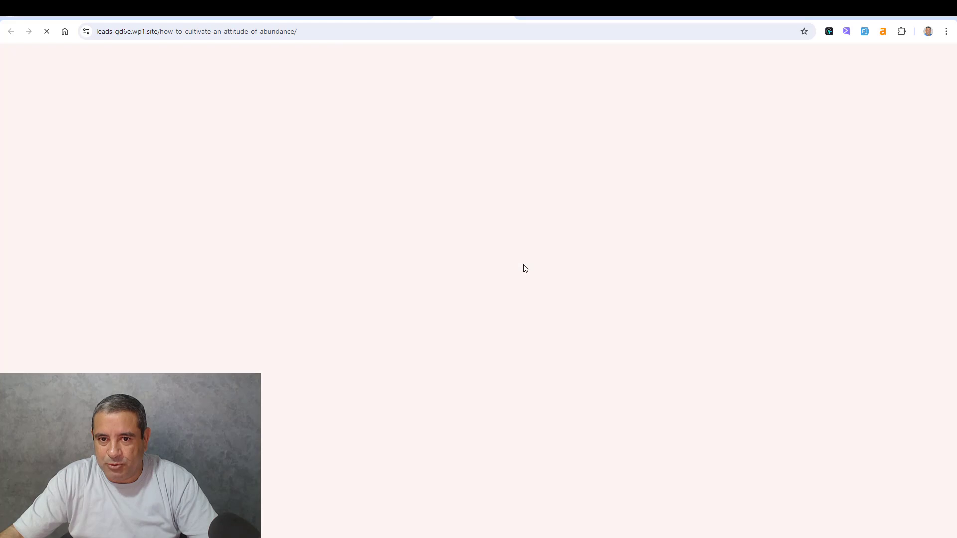
scroll(523, 267, down, 20)
scroll(523, 268, down, 2)
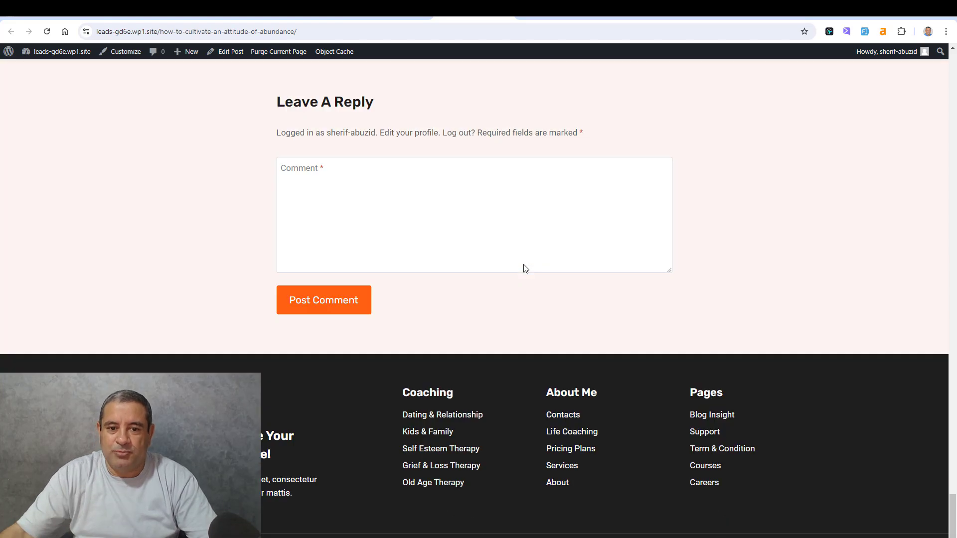
scroll(524, 268, up, 14)
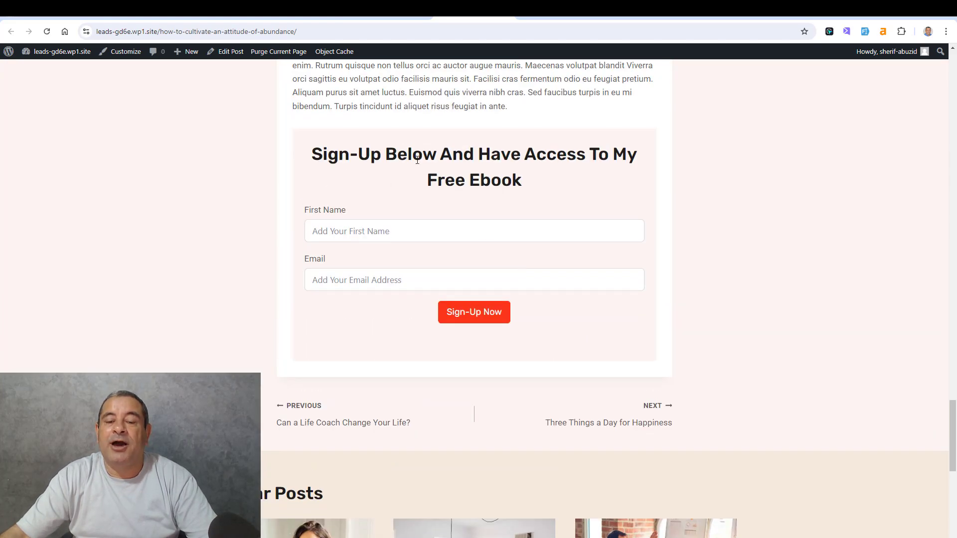
- Open the editor for a new page in a separate browser tab and switch to it
scroll(417, 159, up, 2)
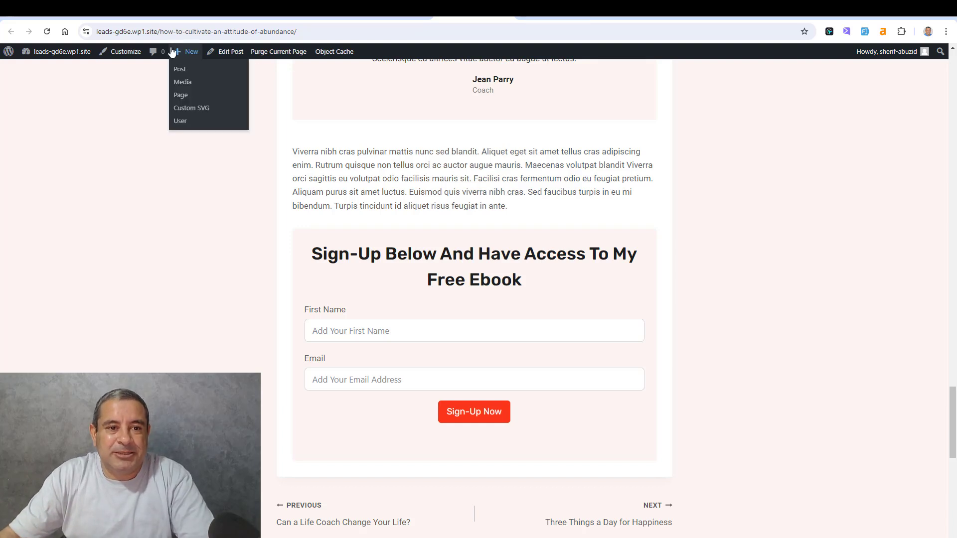
mouse_move(187, 51)
right_click(181, 95)
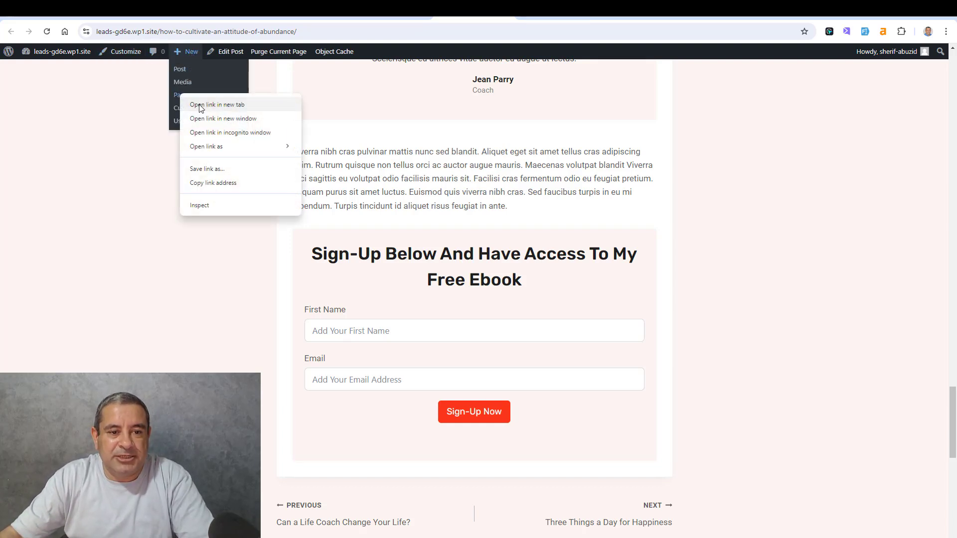
click(206, 105)
click(509, 12)
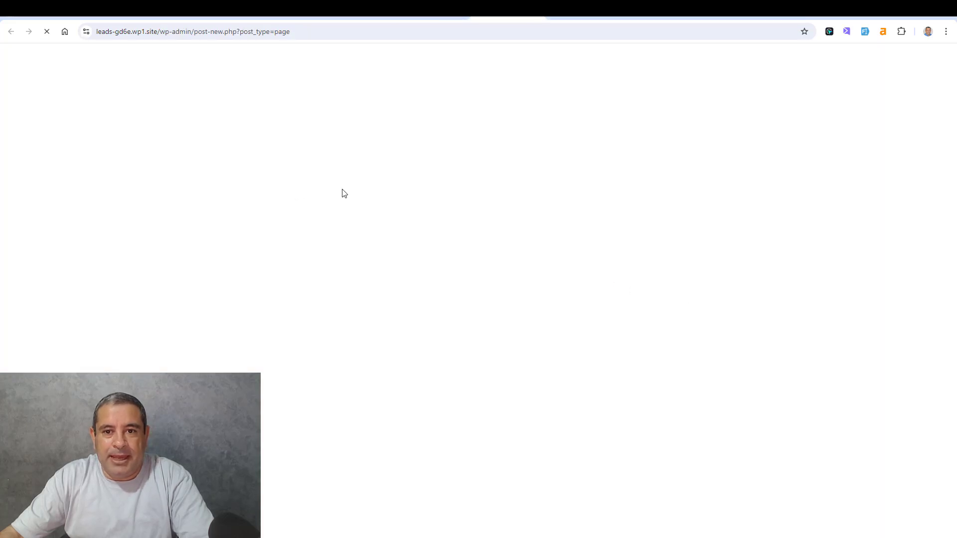
- Title the new page "Opt-In PAGE"
click(219, 124)
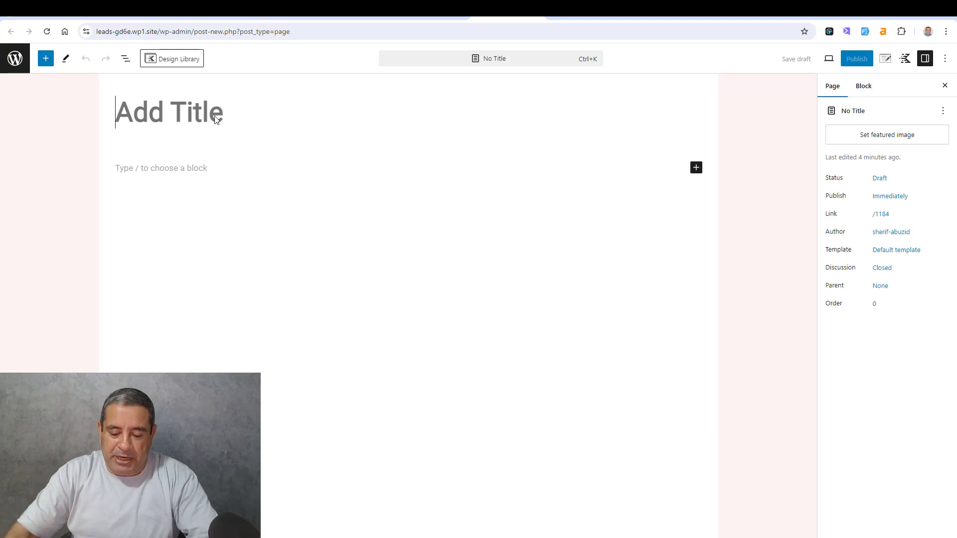
text(P[Pt)
key(BackSpace)
key(BackSpace)
key(BackSpace)
key(BackSpace)
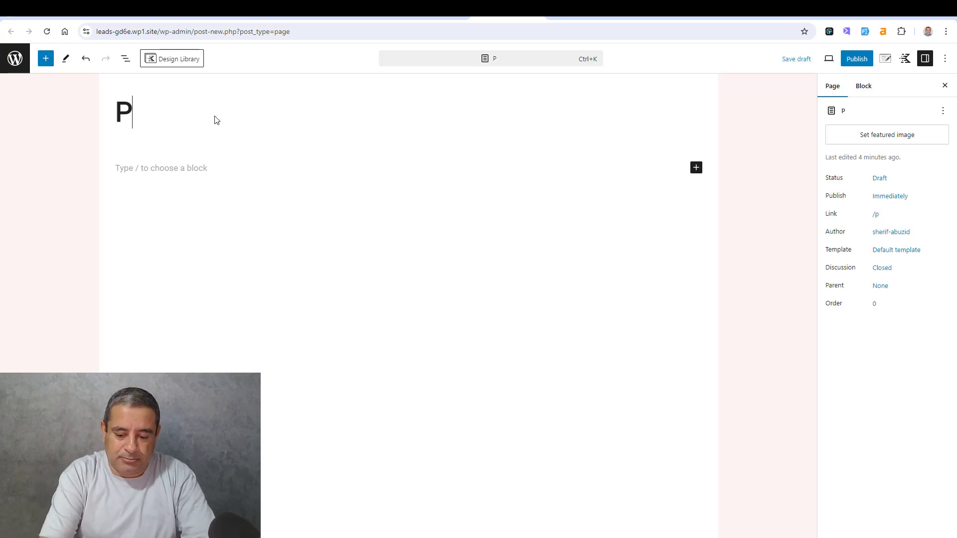
text(P[TOI)
key(BackSpace)
key(BackSpace)
key(BackSpace)
key(BackSpace)
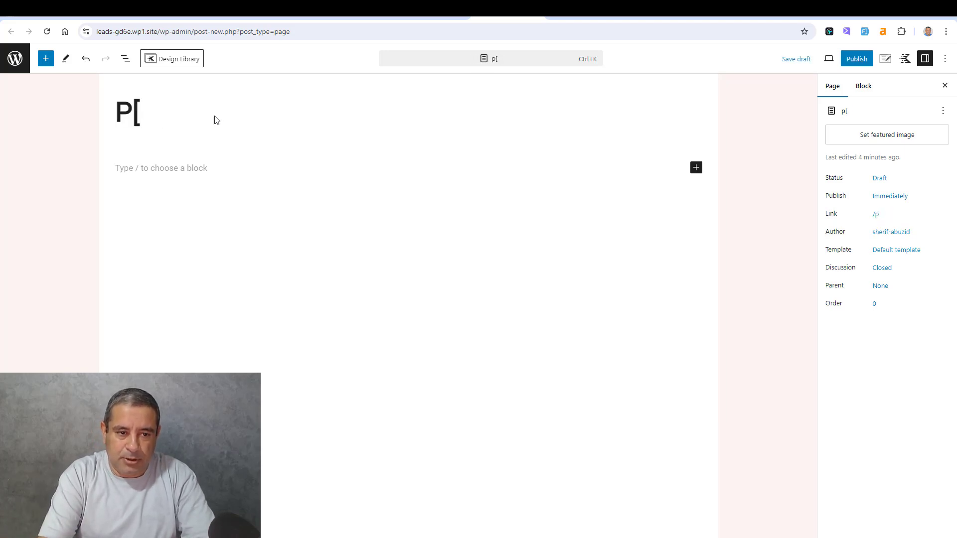
text(PTIN)
key(BackSpace)
key(BackSpace)
key(BackSpace)
key(BackSpace)
key(BackSpace)
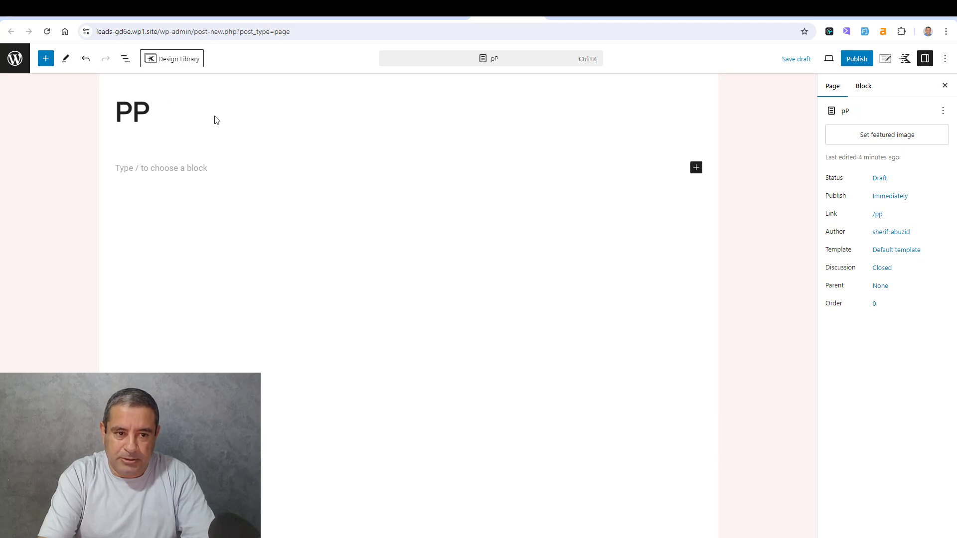
text(Optin)
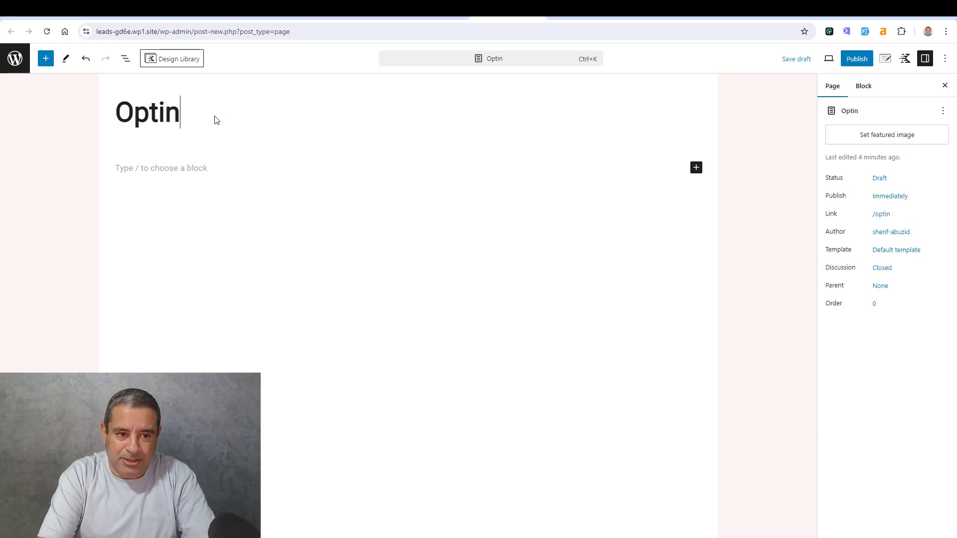
key(BackSpace)
key(BackSpace)
text(-In PAGE)
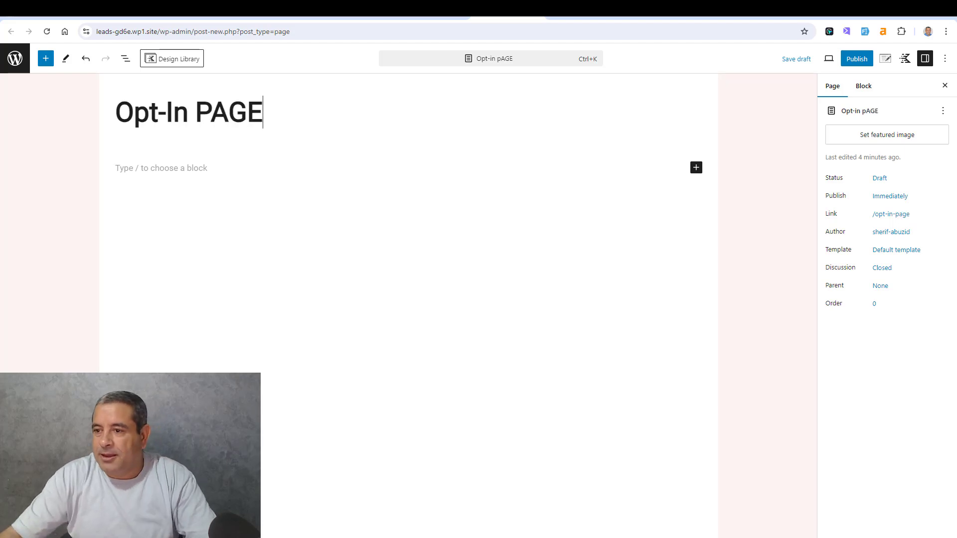
- In the page settings, disable the page title and header and set the content style to Unboxed
click(887, 60)
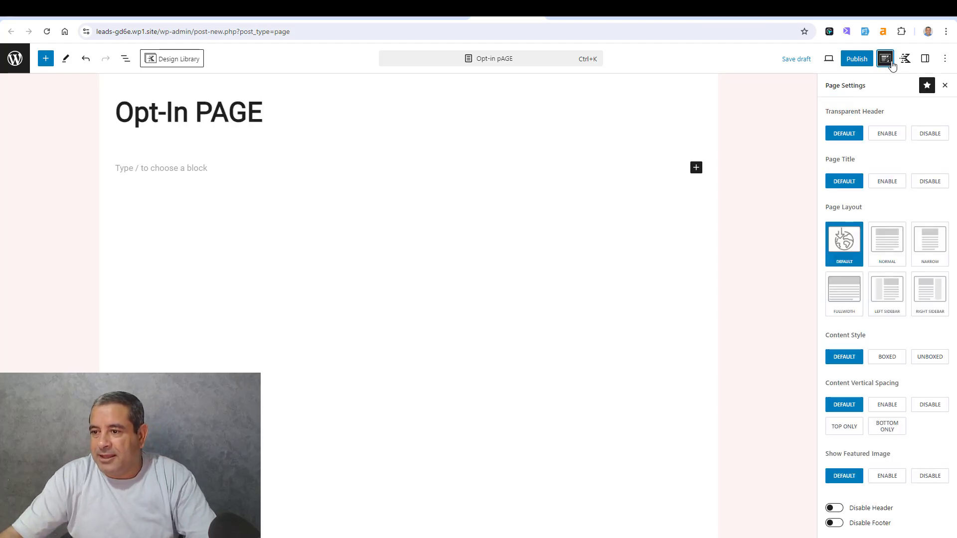
click(927, 185)
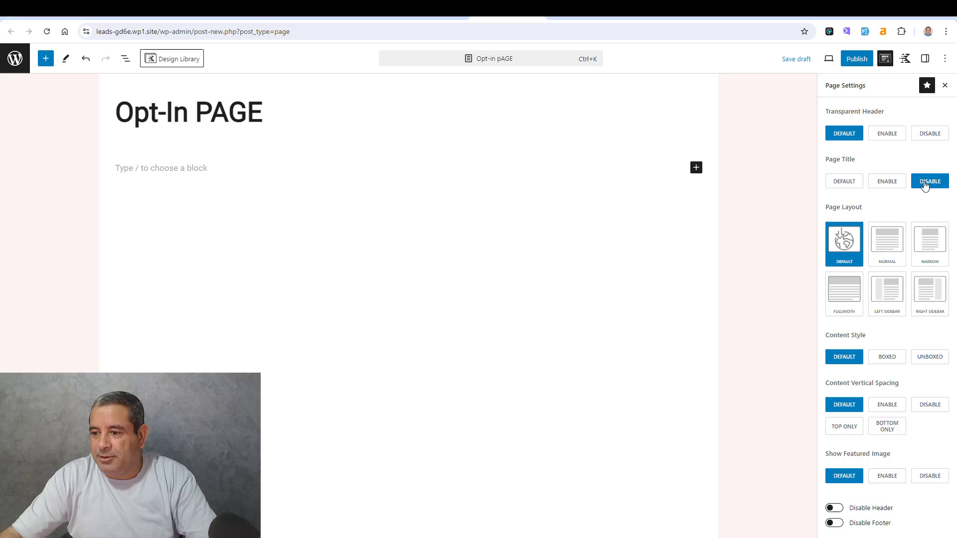
click(926, 360)
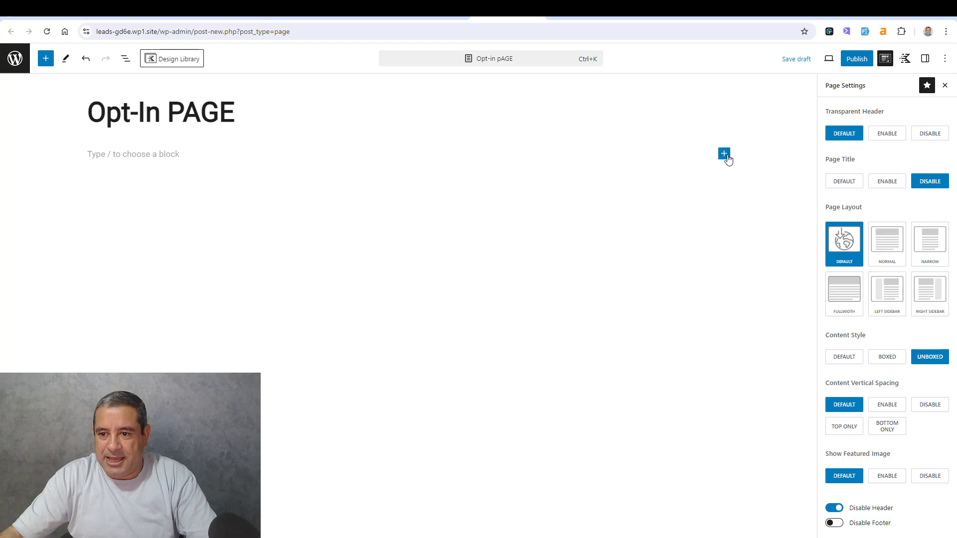
- Add a single-column Row Layout to the page and nest another single-column Row Layout inside it
click(724, 154)
click(805, 228)
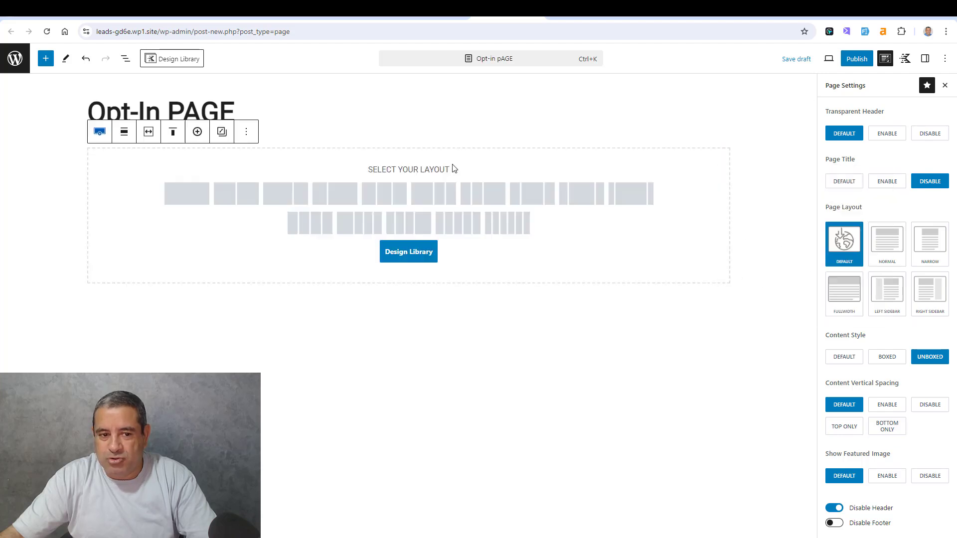
click(182, 192)
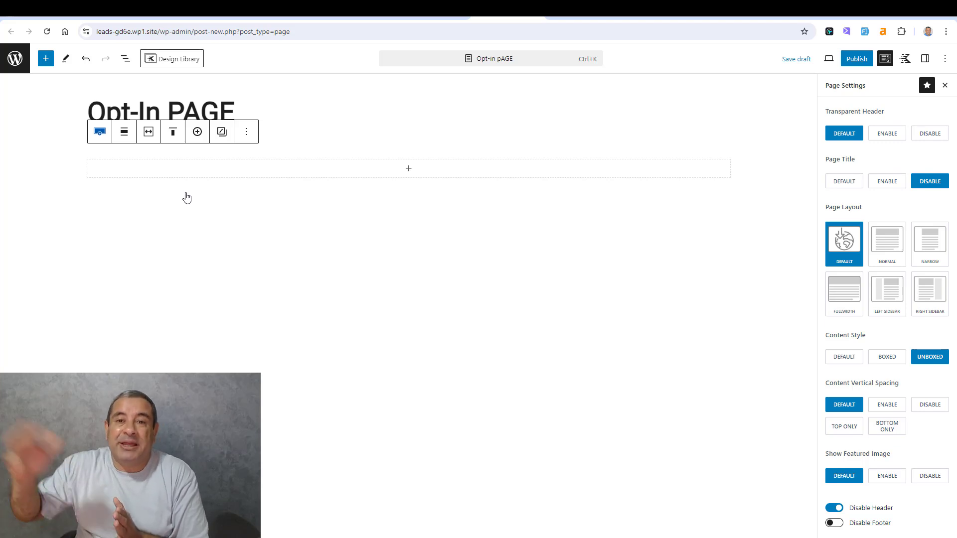
click(408, 169)
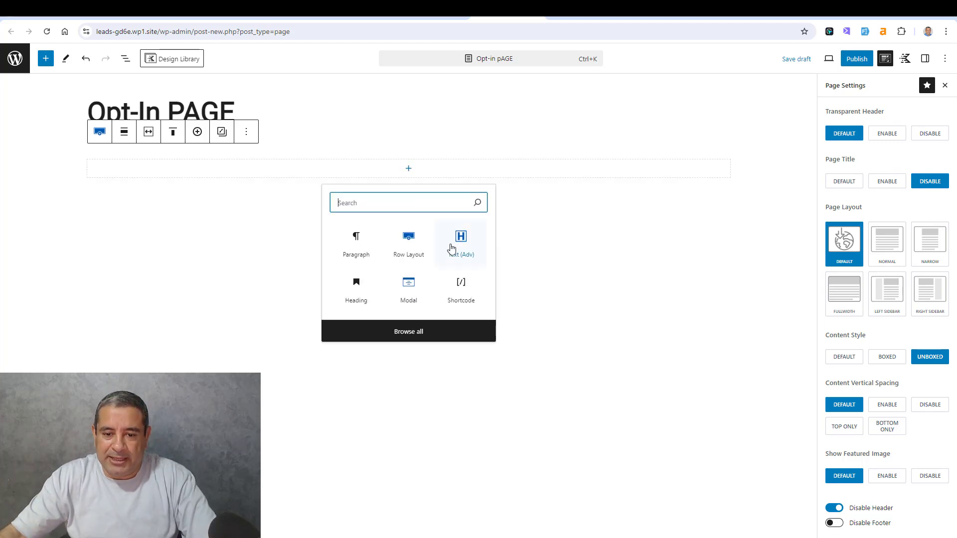
click(406, 245)
click(185, 204)
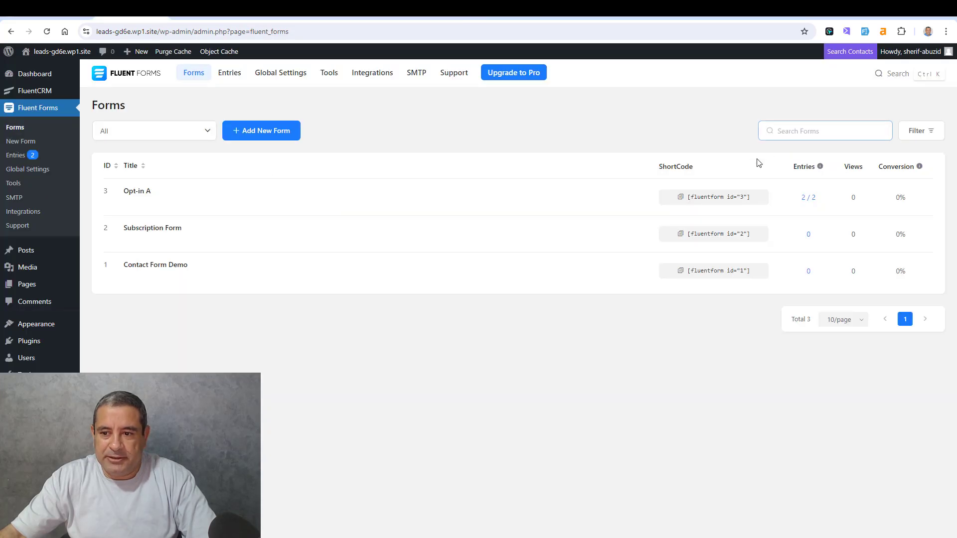
- Copy the Opt-in A form's shortcode from the refreshed Fluent Forms list and paste it into a Shortcode block in the inner row
click(47, 32)
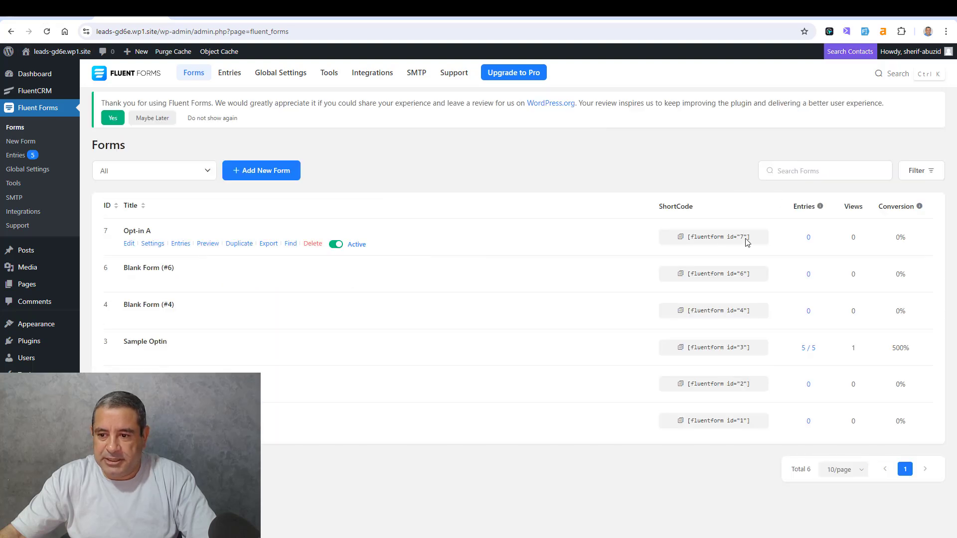
click(687, 241)
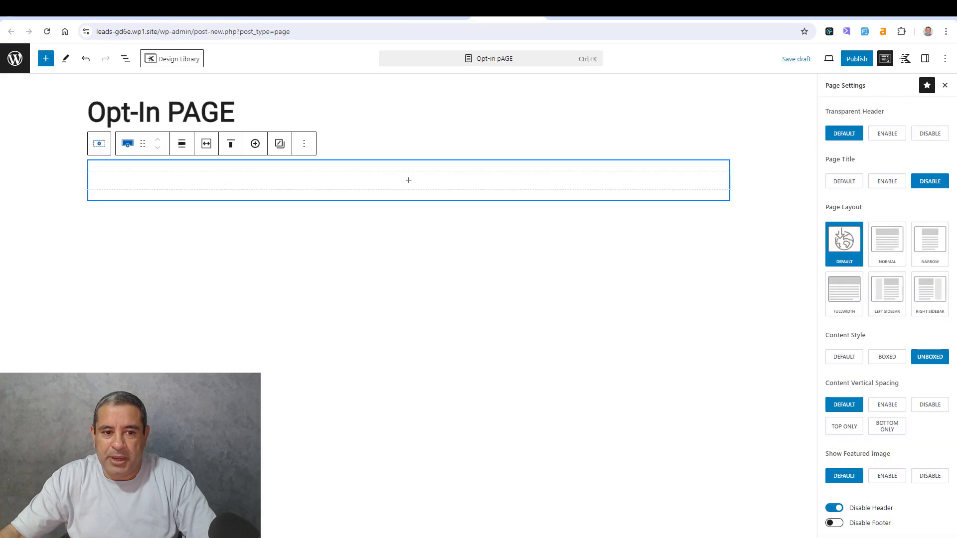
click(408, 182)
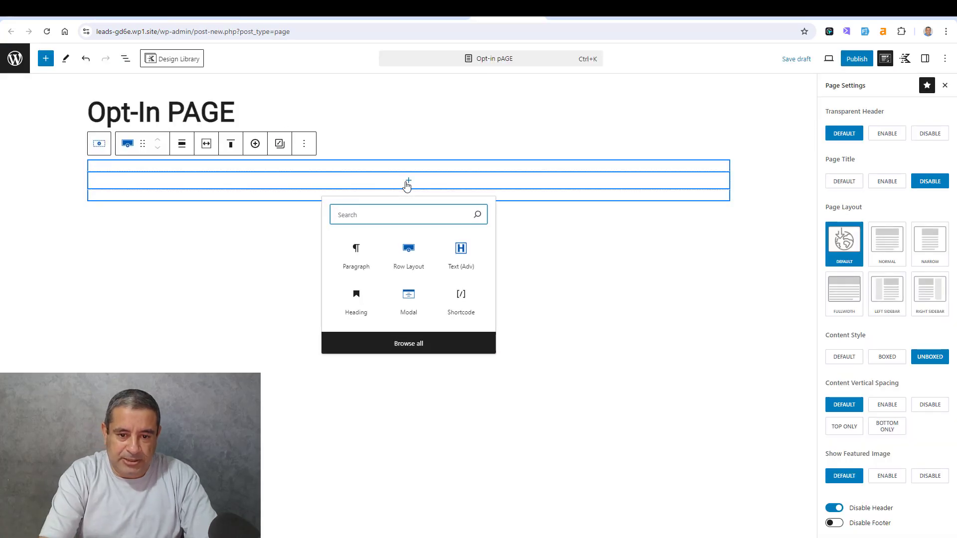
text(SHO)
click(355, 253)
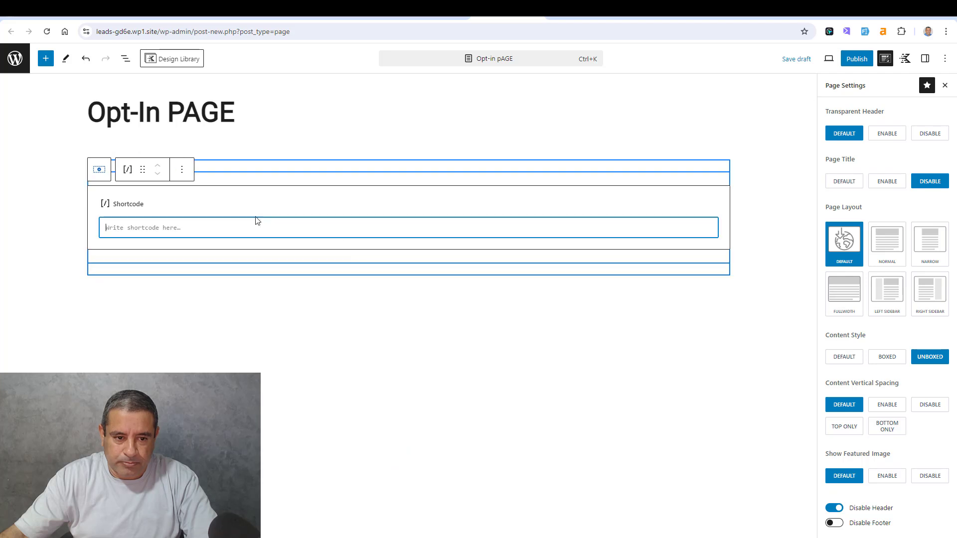
text([fluentform id="7"])
- Set the background color of the inner Row Layout around the shortcode to the palette's light beige
click(294, 171)
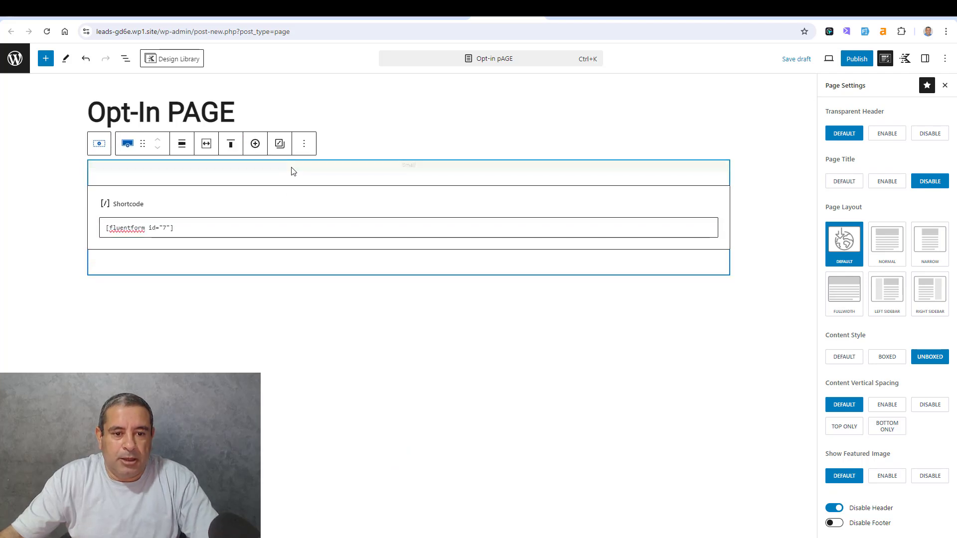
click(926, 59)
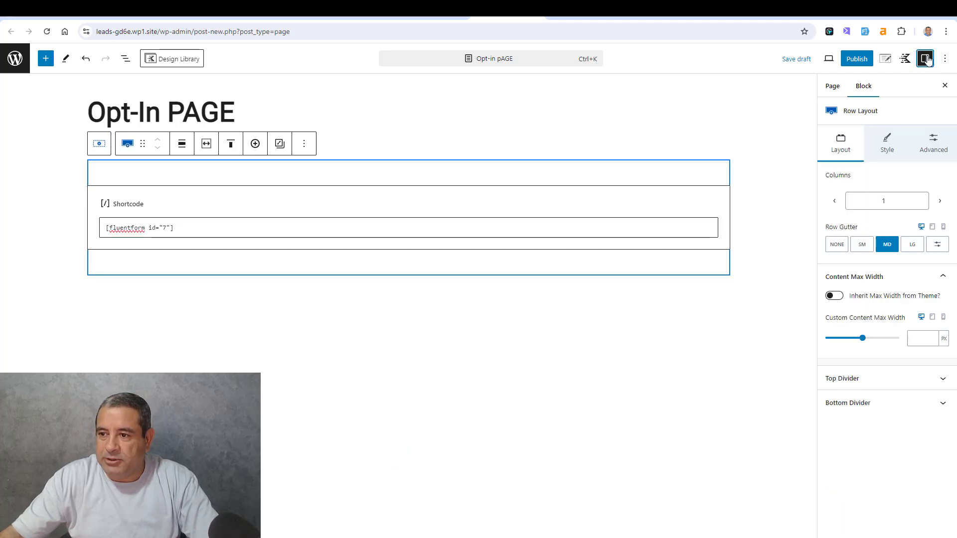
click(898, 143)
click(943, 247)
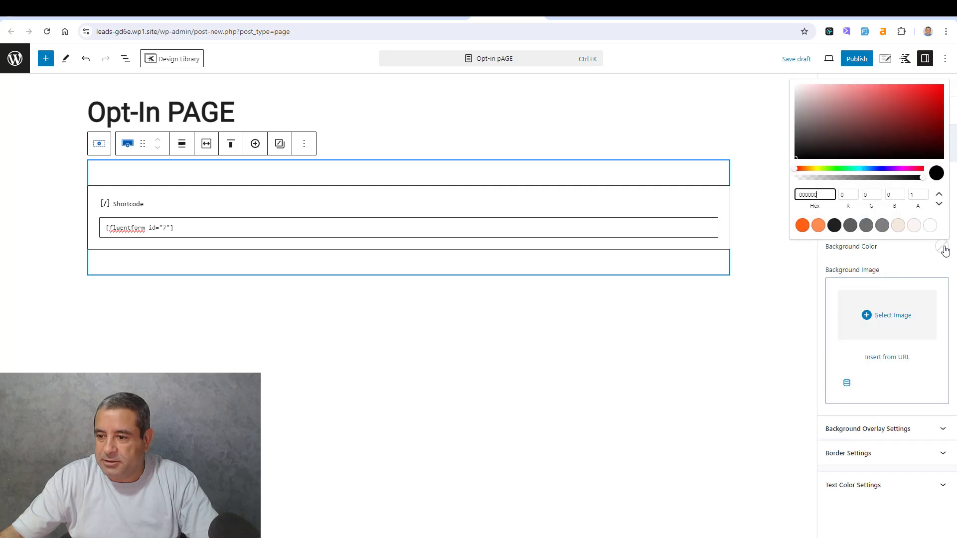
click(899, 226)
click(910, 261)
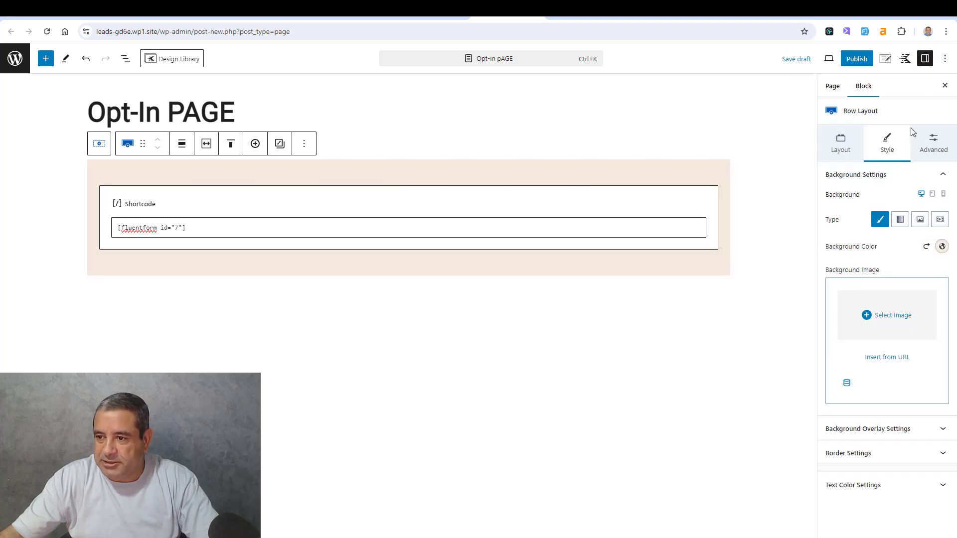
- Set the Row Layout's minimum height to 100 vh in its structure settings
click(926, 148)
click(923, 304)
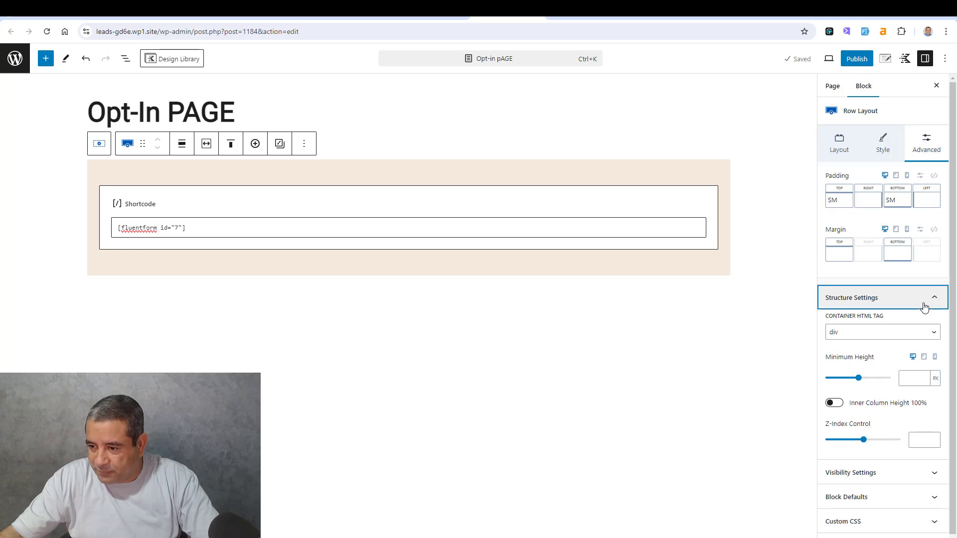
click(935, 383)
click(936, 404)
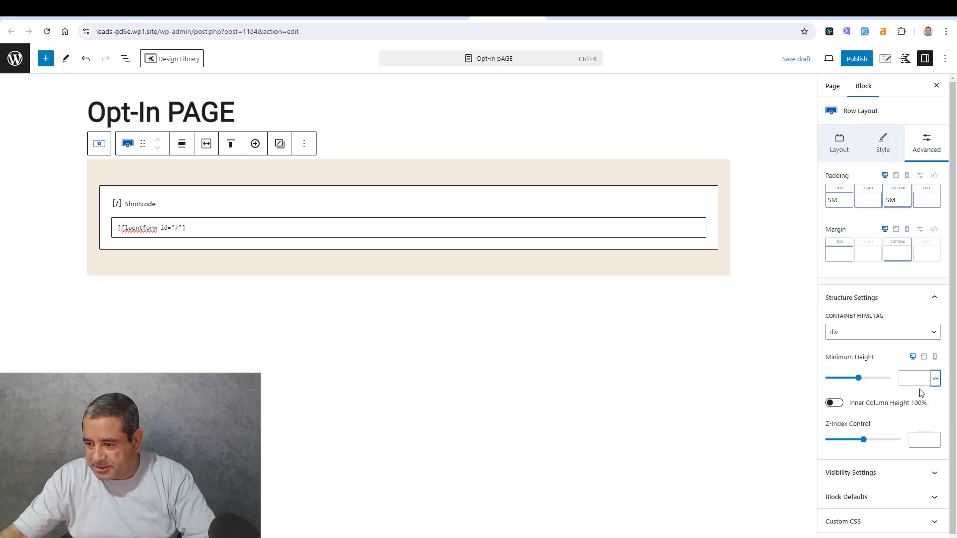
click(917, 382)
text(100)
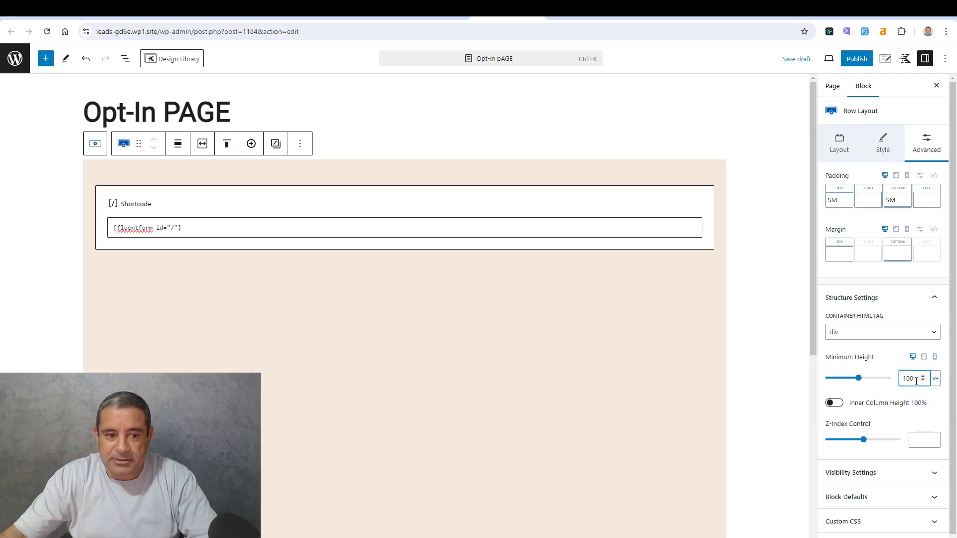
- Vertically align the row's content to the middle and publish the page
click(227, 144)
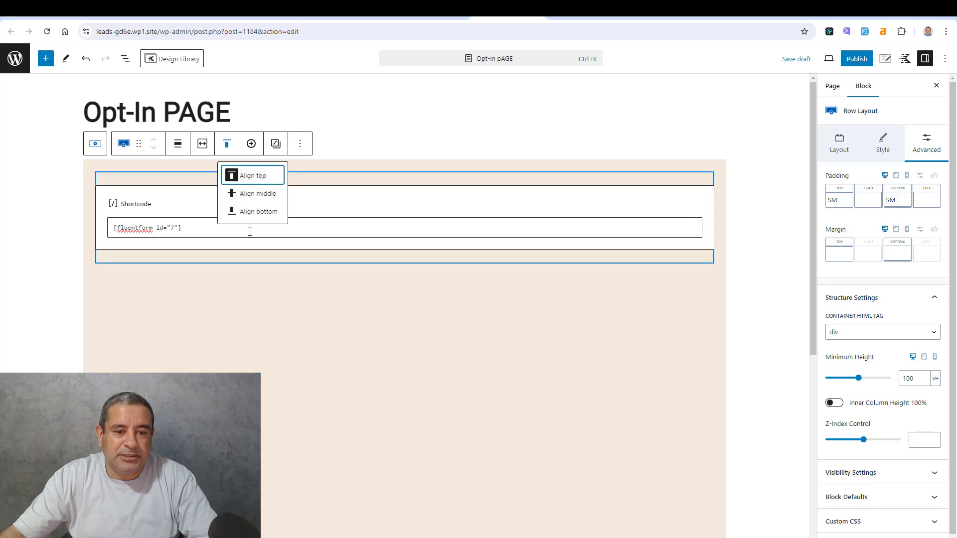
click(249, 200)
click(850, 59)
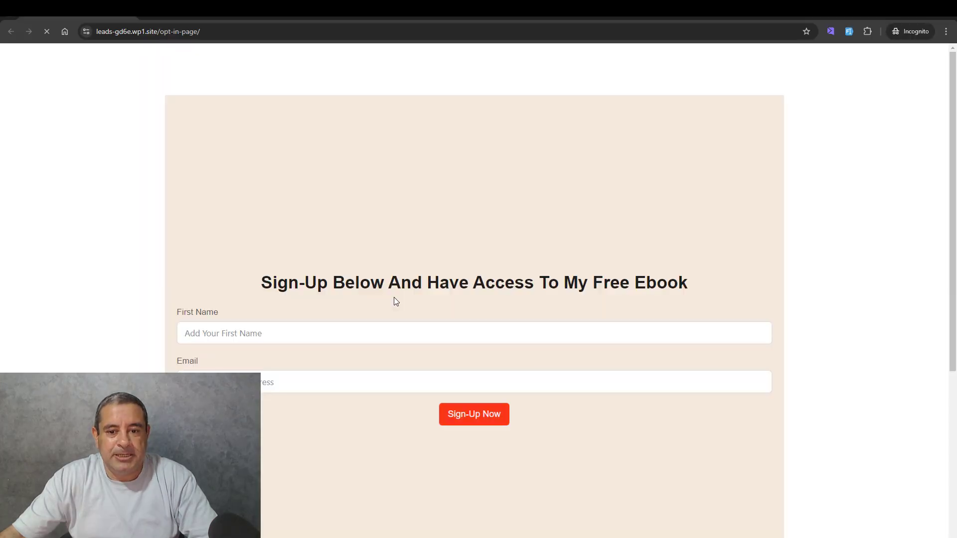
- View the published opt-in page in the incognito window and check the form's placement in the colored row
scroll(396, 291, down, 4)
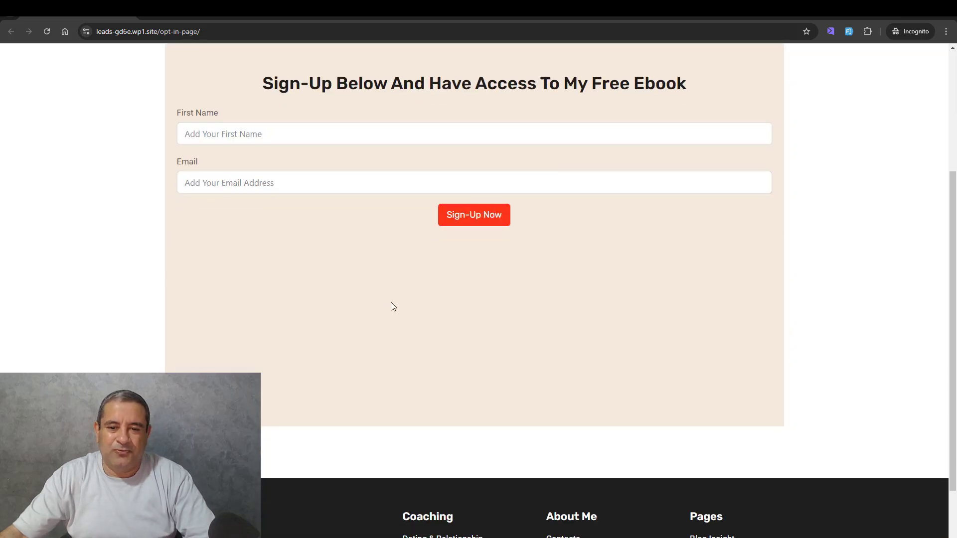
scroll(392, 305, up, 2)
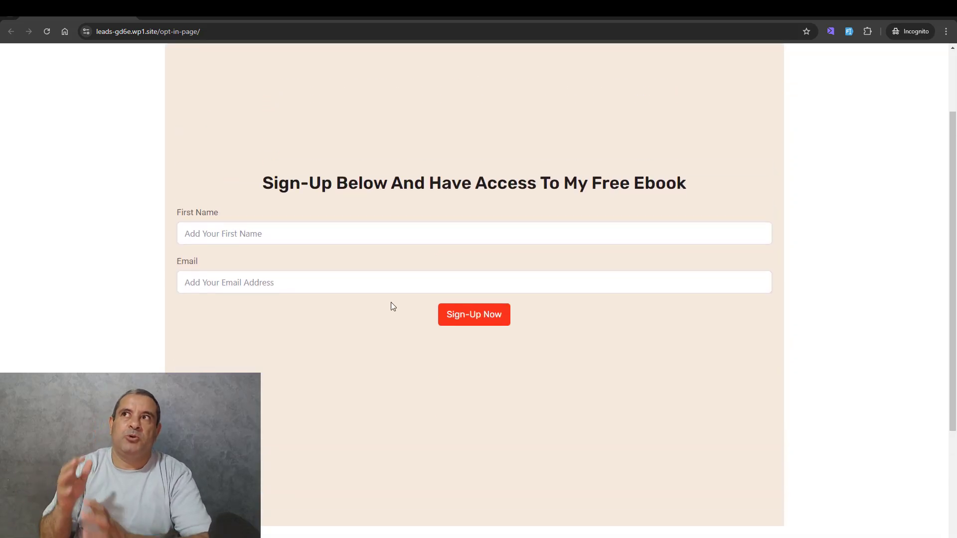
scroll(392, 303, up, 2)
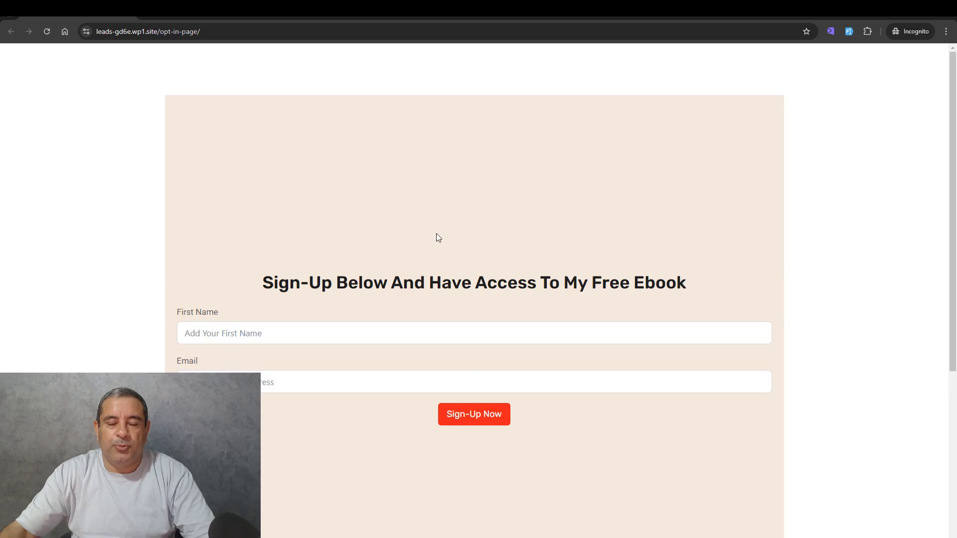
- Return to the page editor and vertically align the row's content to the top
key(alt+Tab)
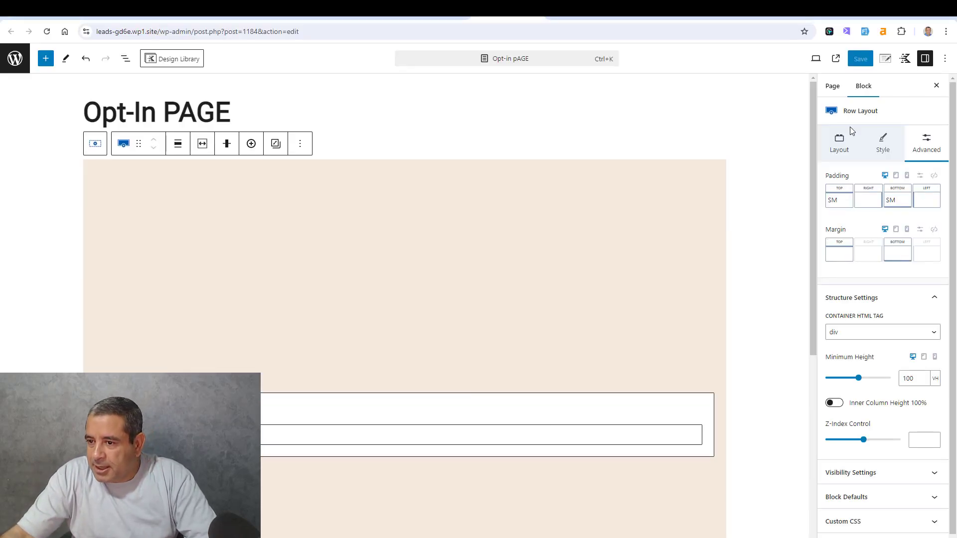
click(227, 145)
click(251, 178)
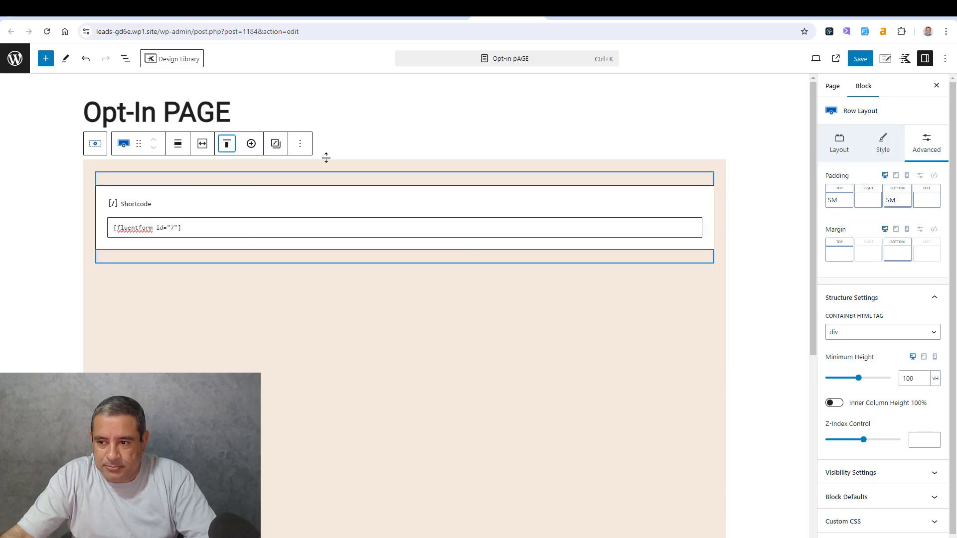
- Leave the row's theme max-width inheritance off and enter 7500 px as its custom content max width
click(840, 144)
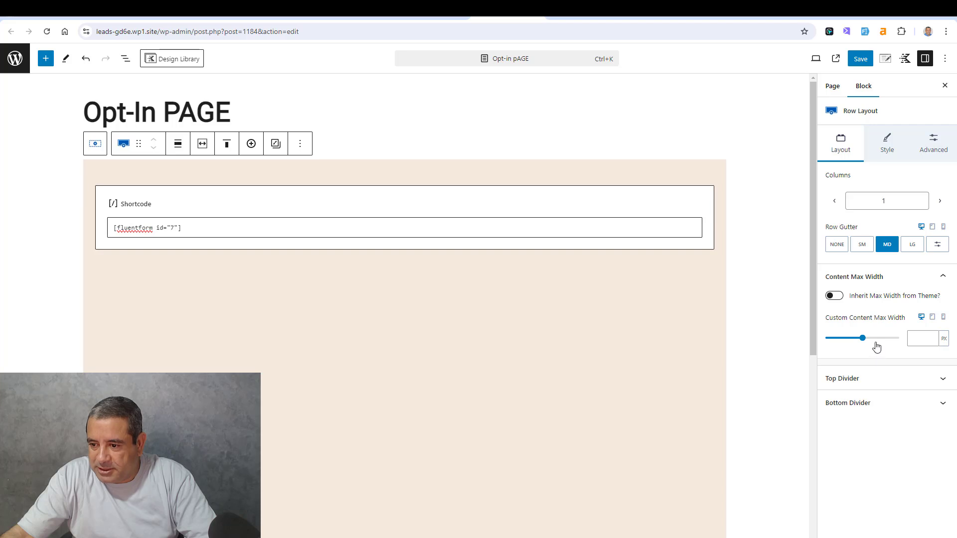
click(834, 296)
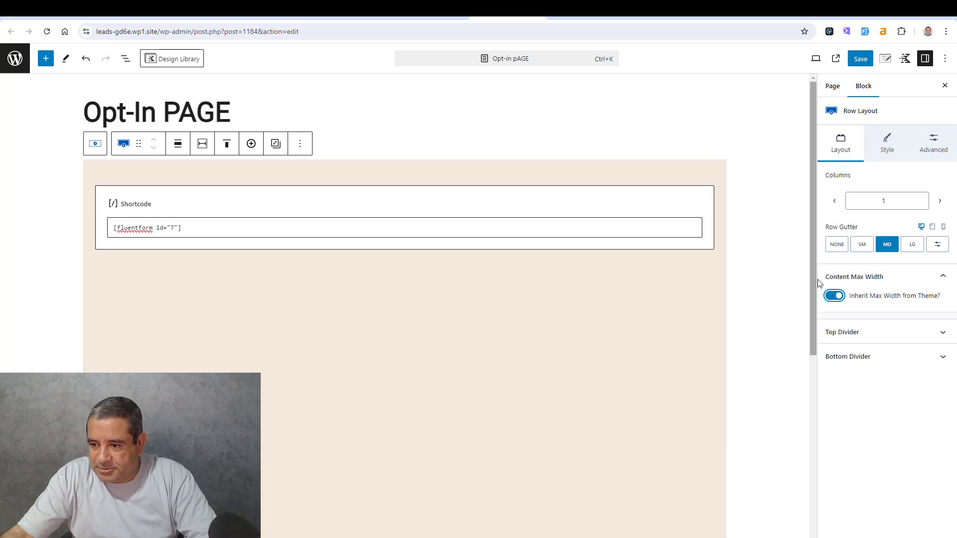
click(834, 296)
click(920, 338)
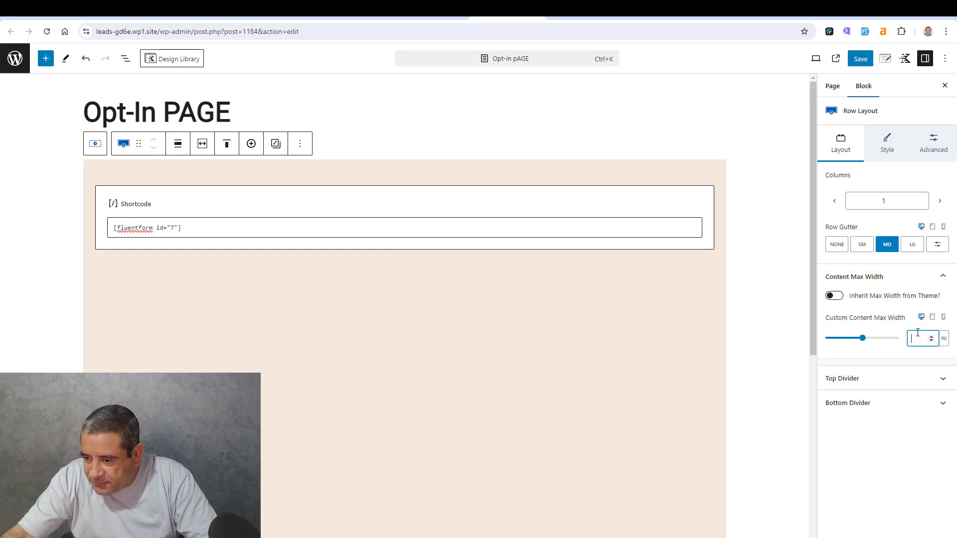
text(7500)
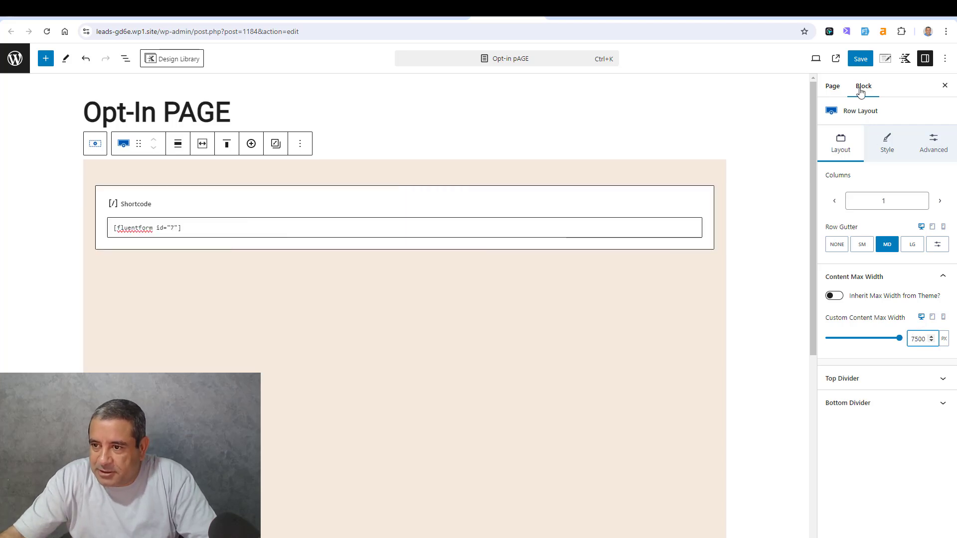
- Set the page's content style to Boxed in the page settings and save the page
click(885, 59)
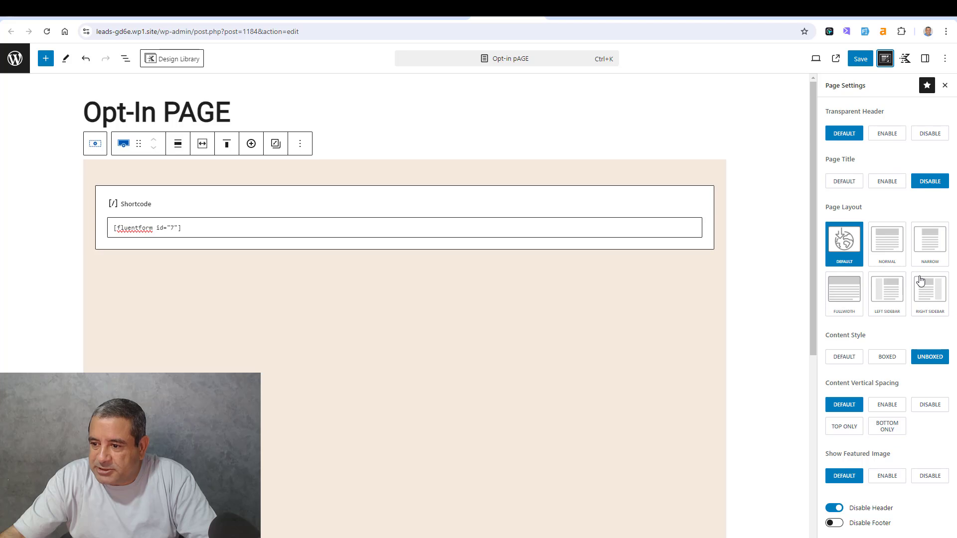
click(893, 357)
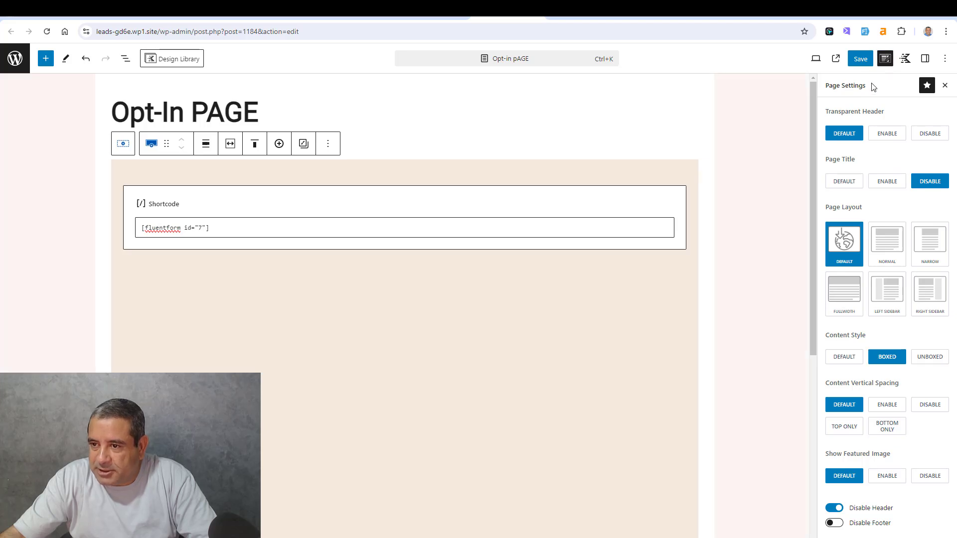
click(862, 61)
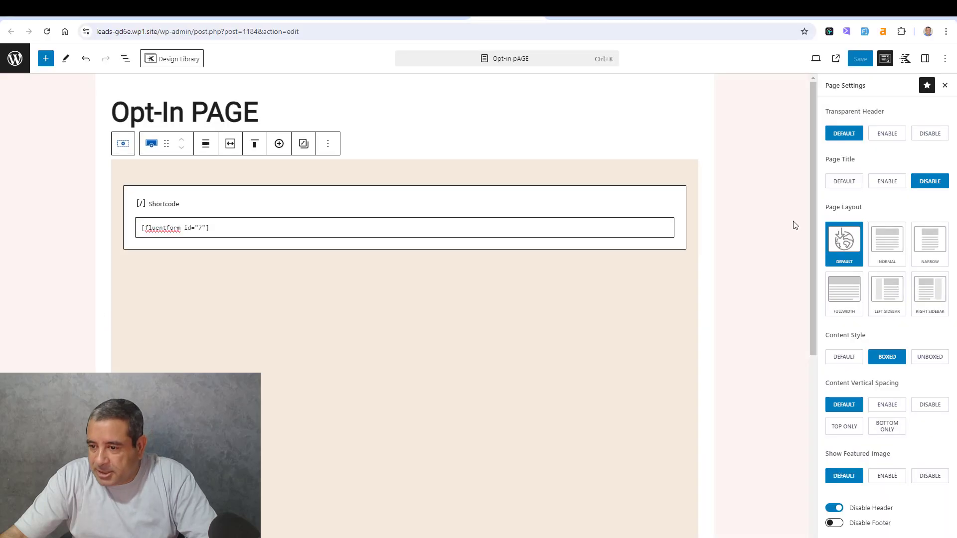
- Change the Row Layout's minimum height to 100 px, save the page and reload the published opt-in page in the incognito window
click(926, 58)
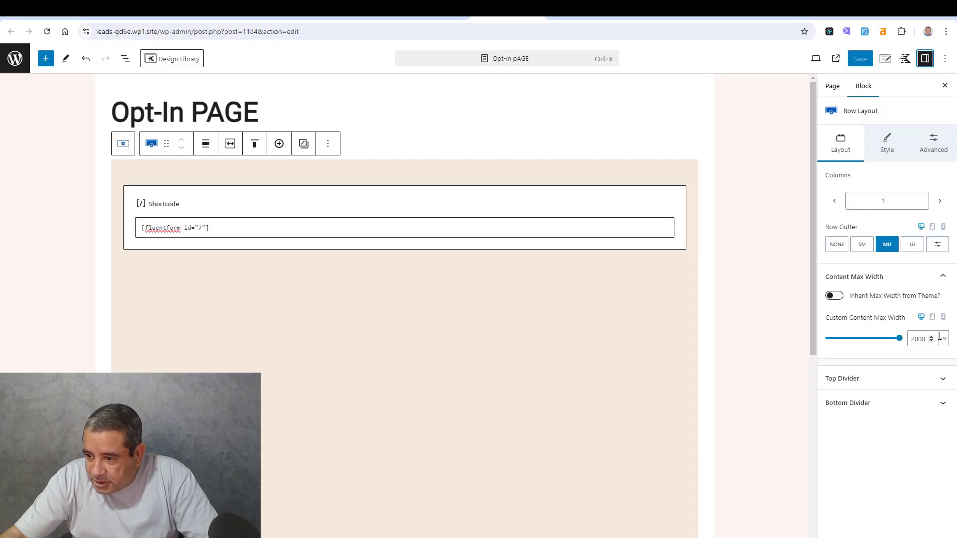
click(934, 140)
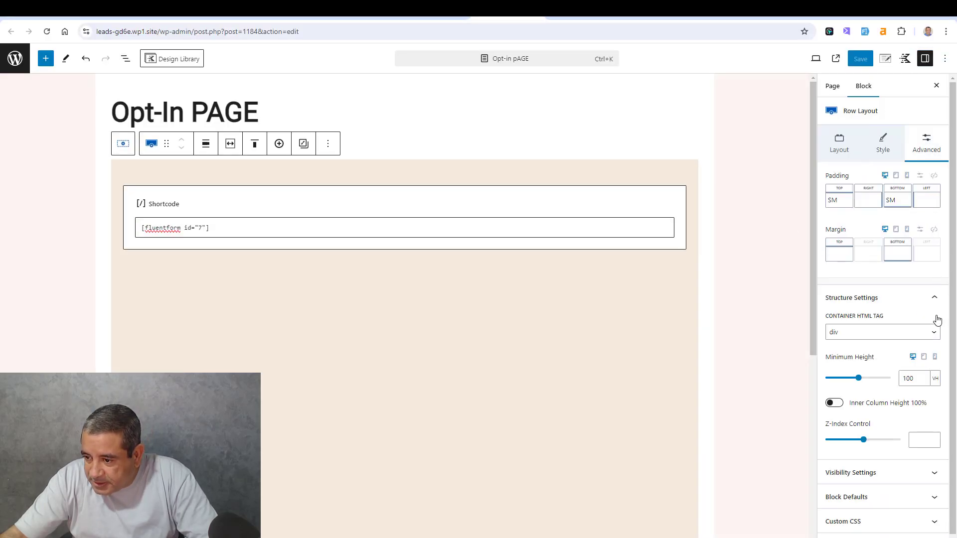
click(936, 379)
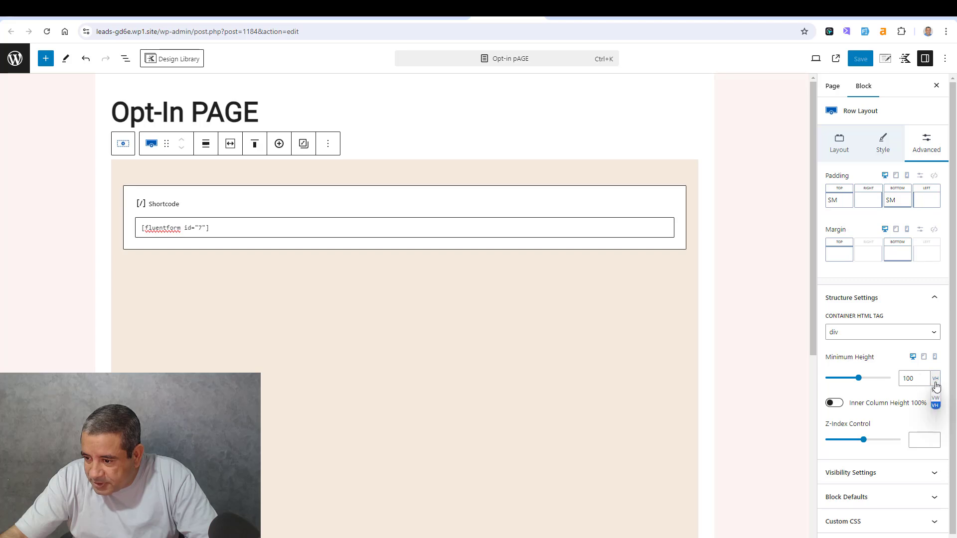
click(938, 393)
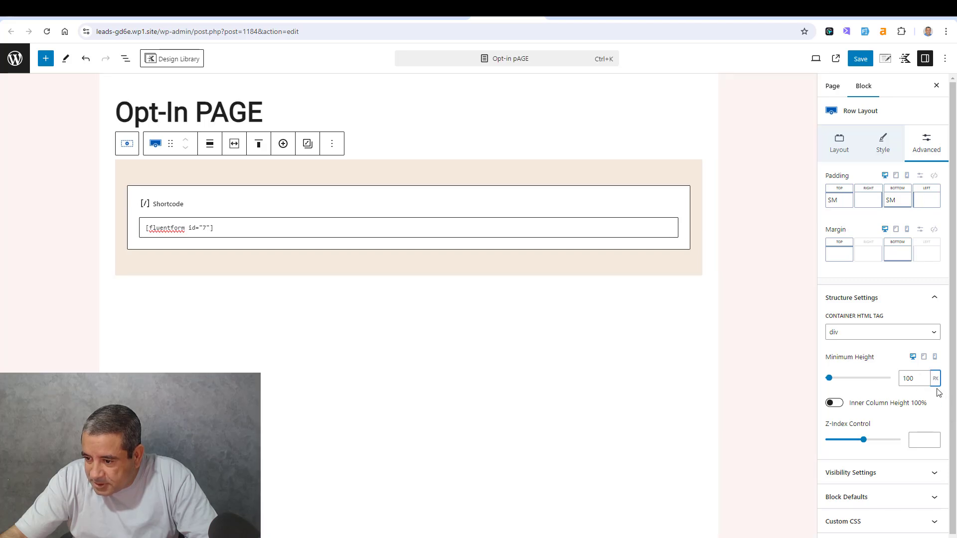
click(870, 59)
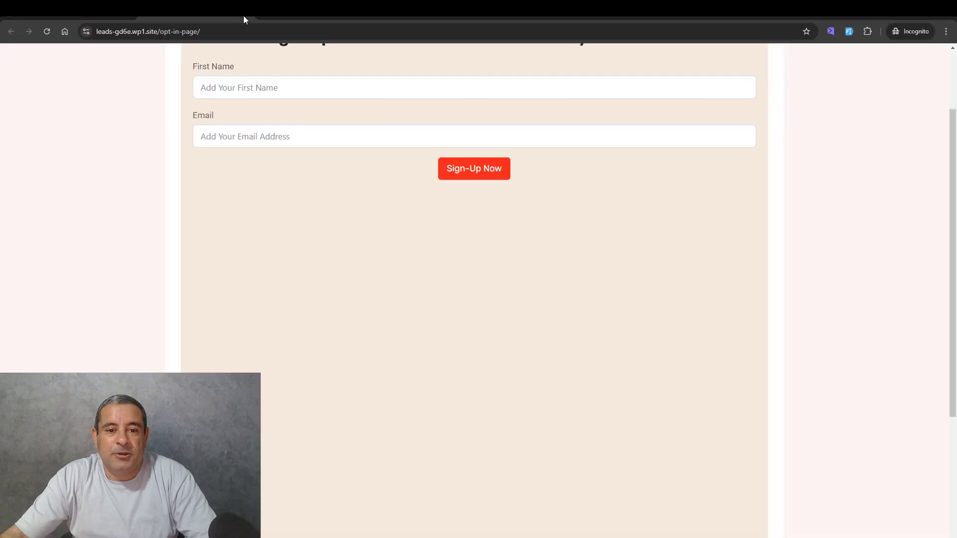
click(47, 31)
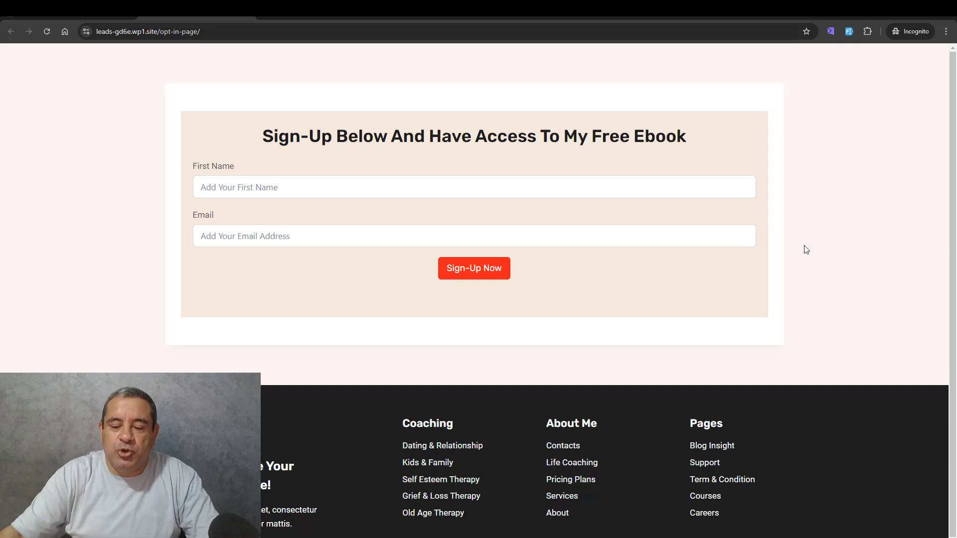
- View the Fluent Forms list, then highlight the sign-up heading on the published opt-in page in the incognito window
key(alt+Tab)
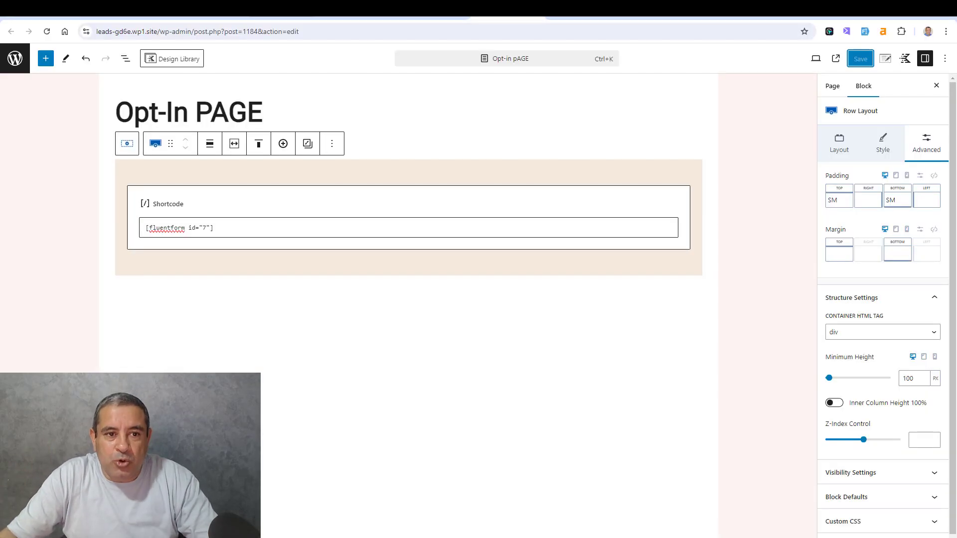
click(207, 11)
click(132, 11)
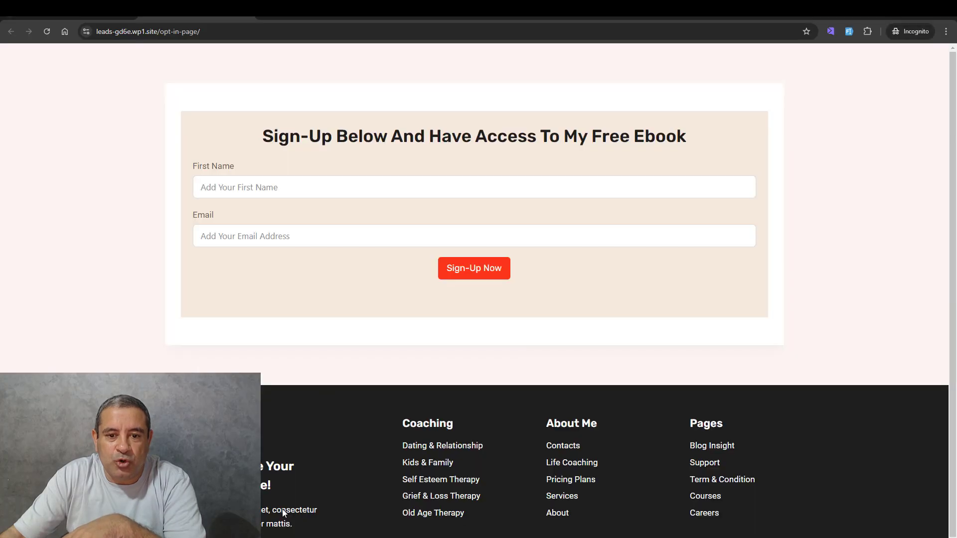
click(292, 514)
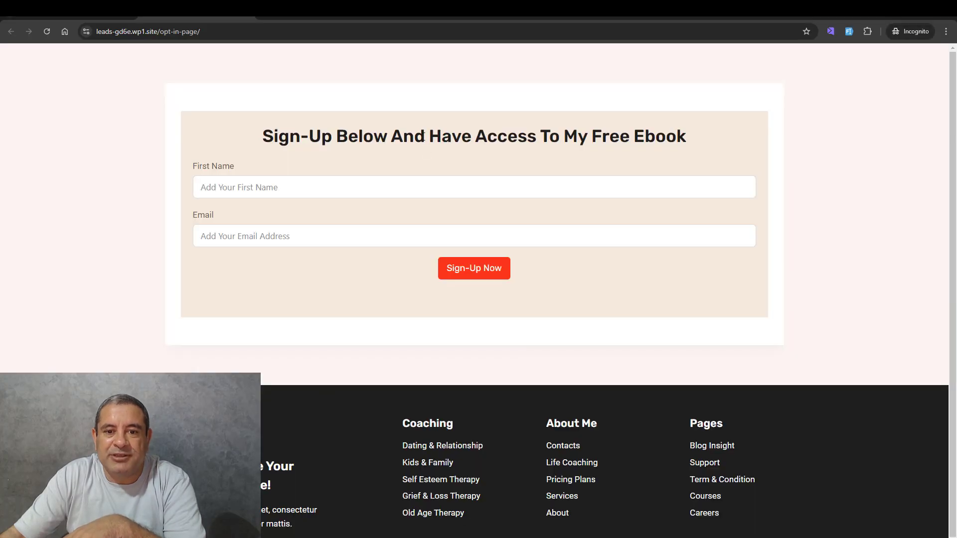
triple_click(422, 137)
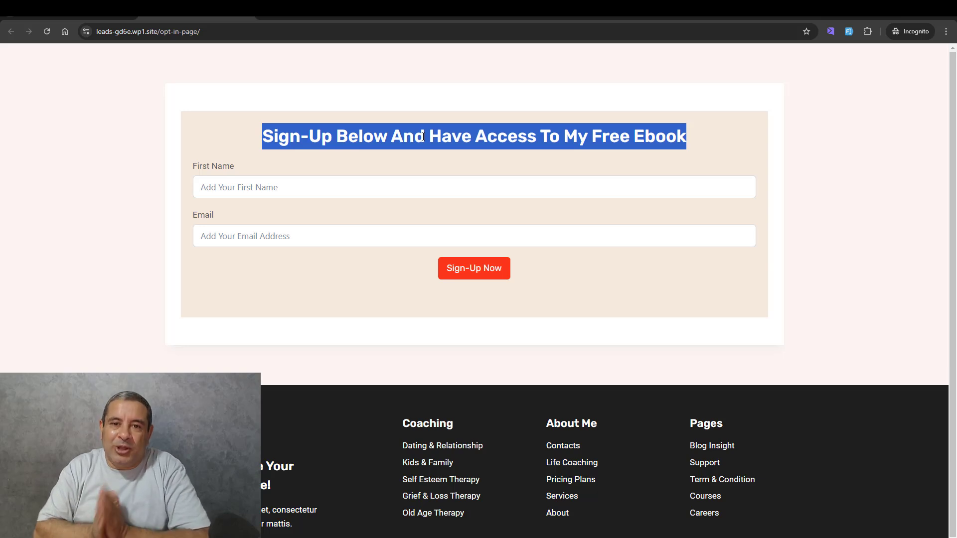
- Duplicate the Opt-in A form in the Fluent Forms list and delete the heading's Custom HTML field from the copy
key(alt+Tab)
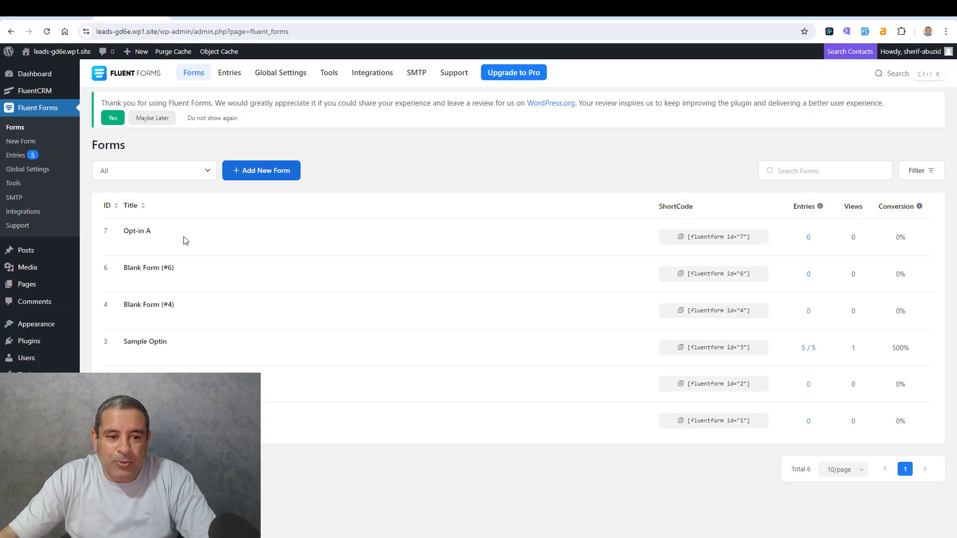
click(238, 244)
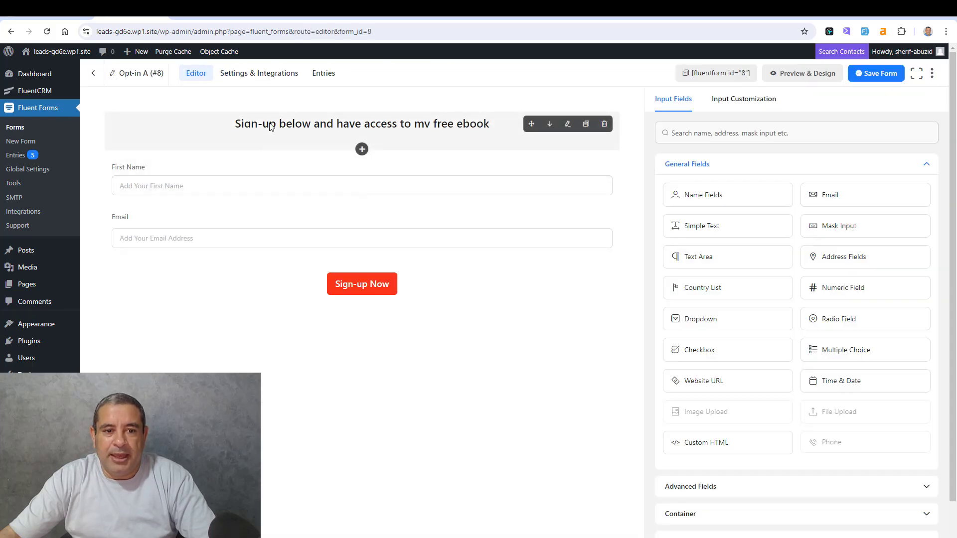
click(499, 133)
click(605, 123)
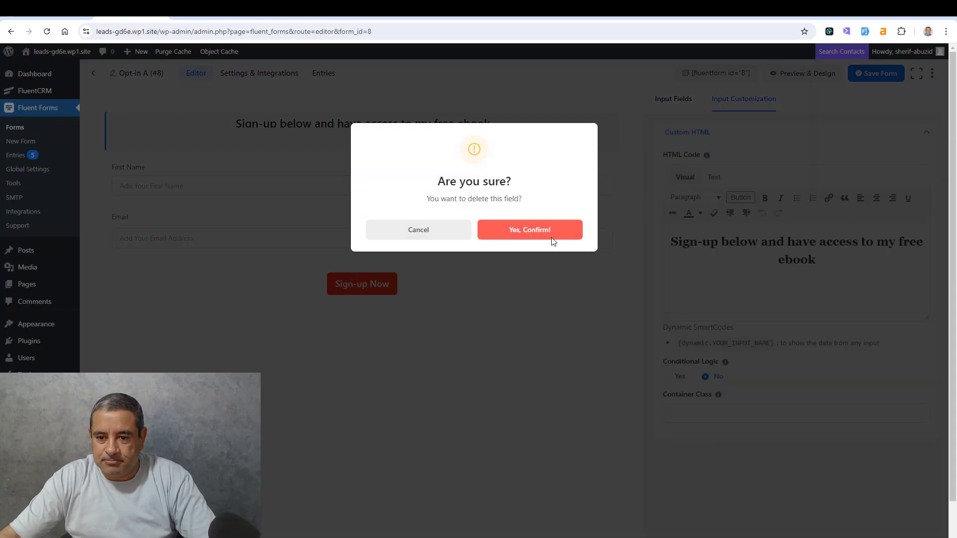
click(550, 233)
- Rename the duplicated form as Opt-in B
click(141, 80)
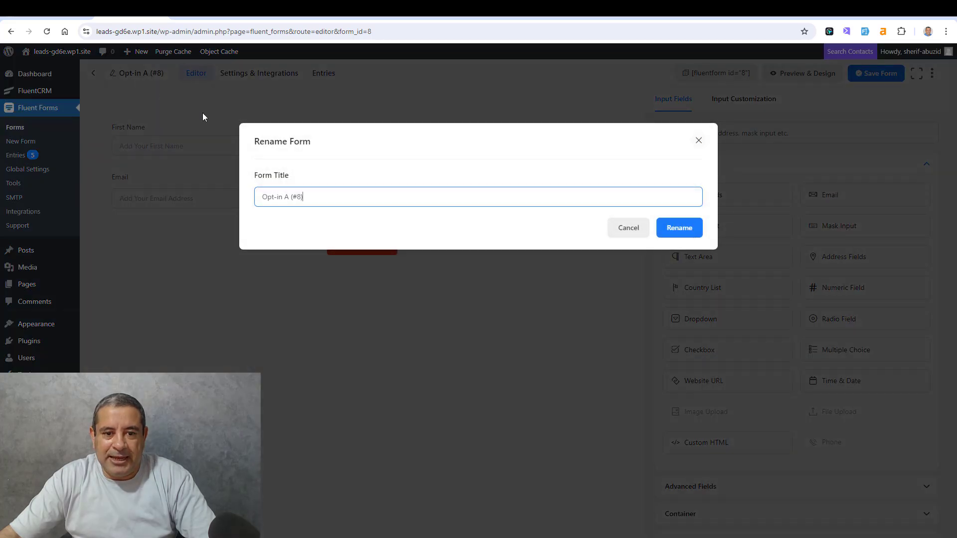
drag(285, 200, 316, 197)
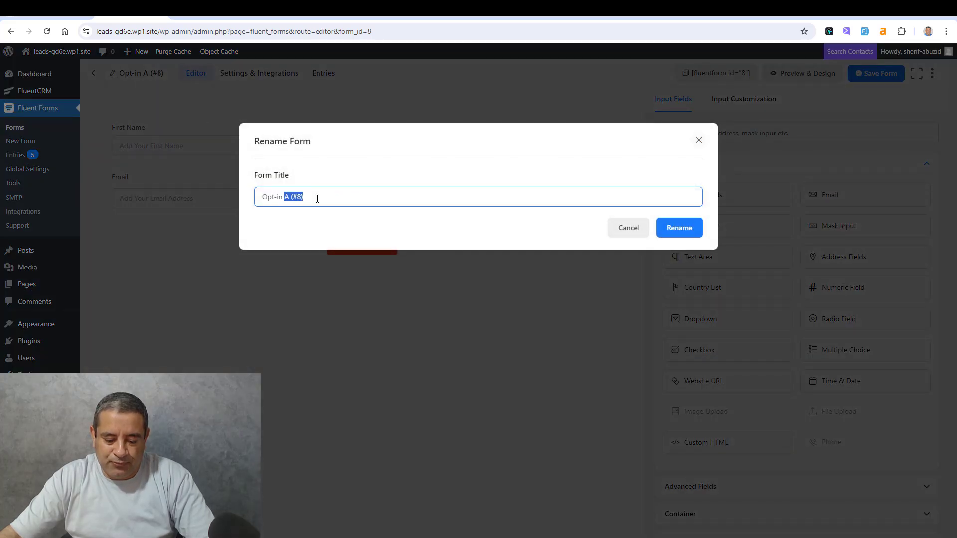
text(B)
click(679, 228)
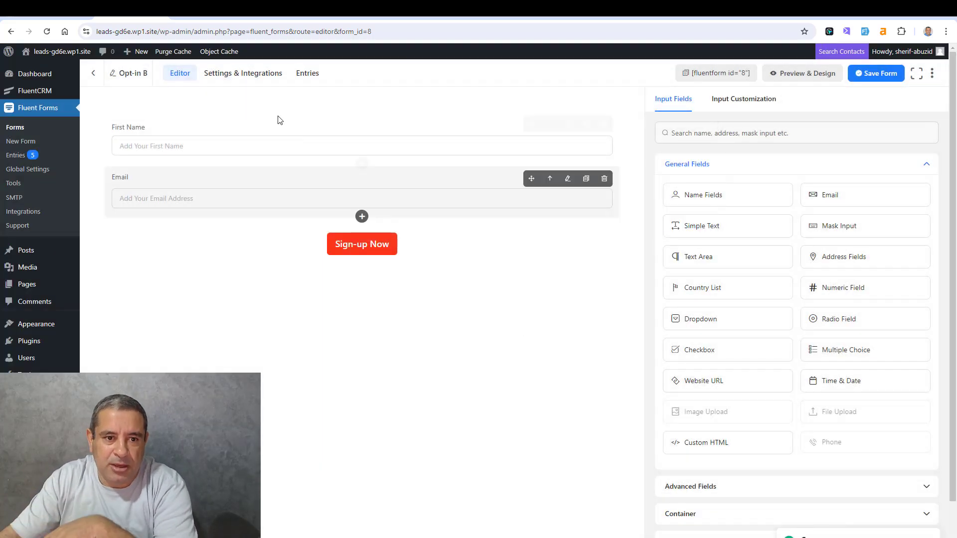
- Save the Opt-in B form and review its confirmation settings and configured integrations
click(234, 85)
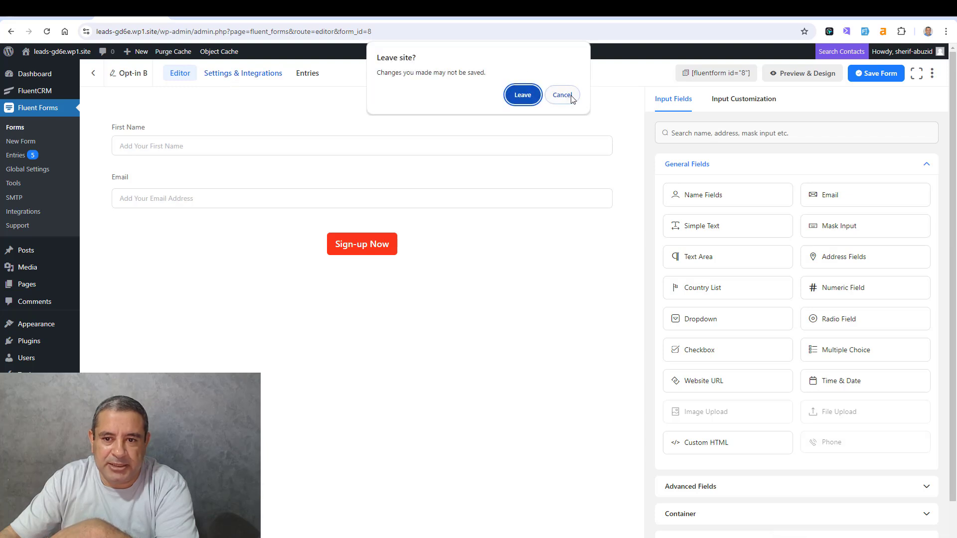
click(559, 94)
click(880, 74)
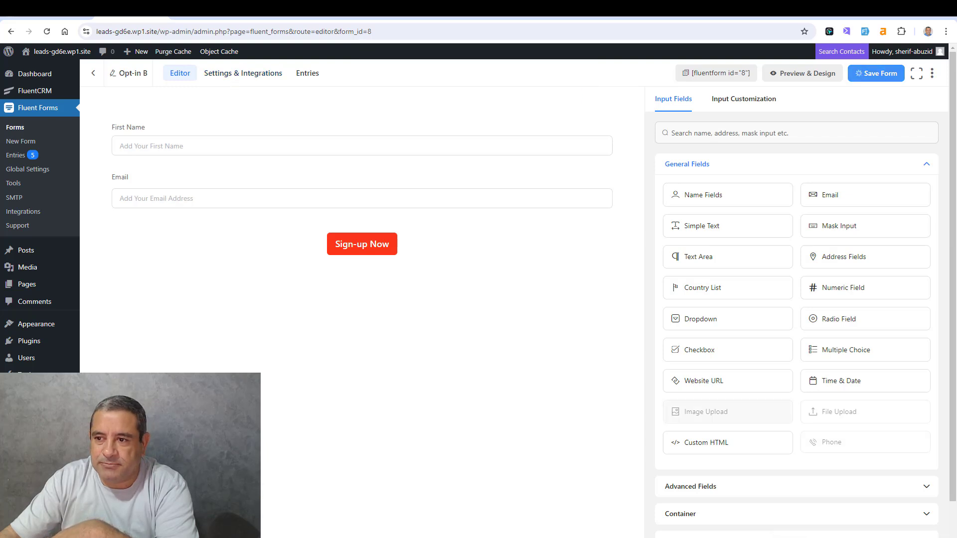
click(236, 79)
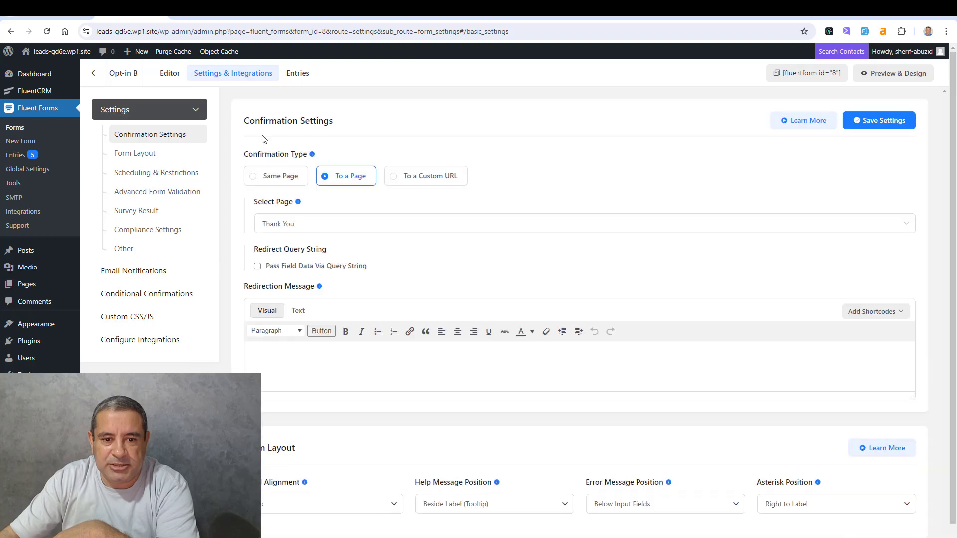
click(141, 344)
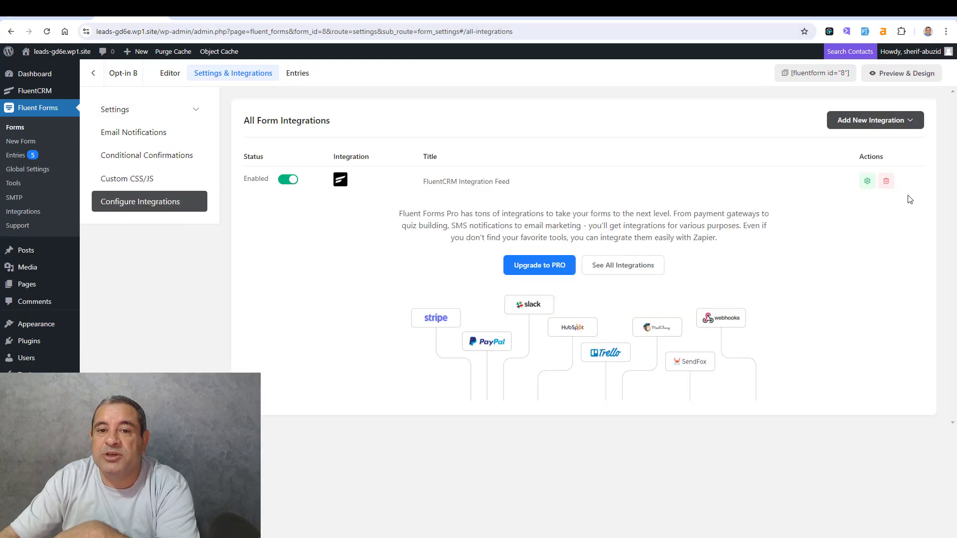
- Look through the open post and page editors to locate the form shortcode on the Opt-In PAGE
click(357, 9)
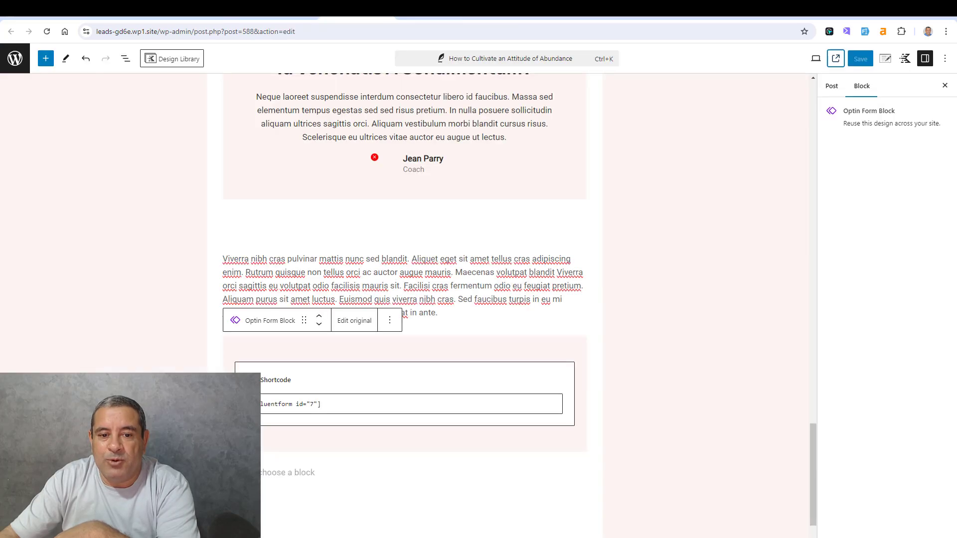
click(206, 9)
click(282, 9)
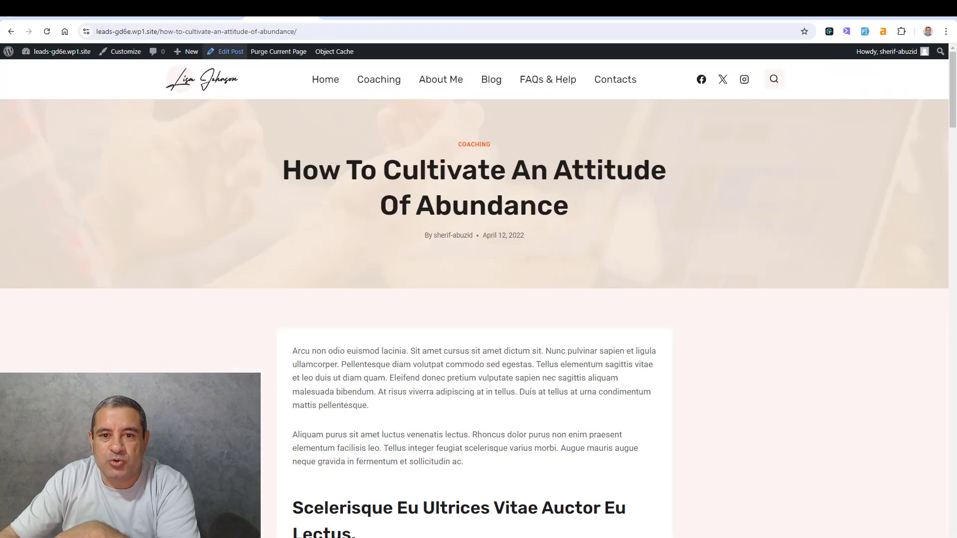
click(508, 9)
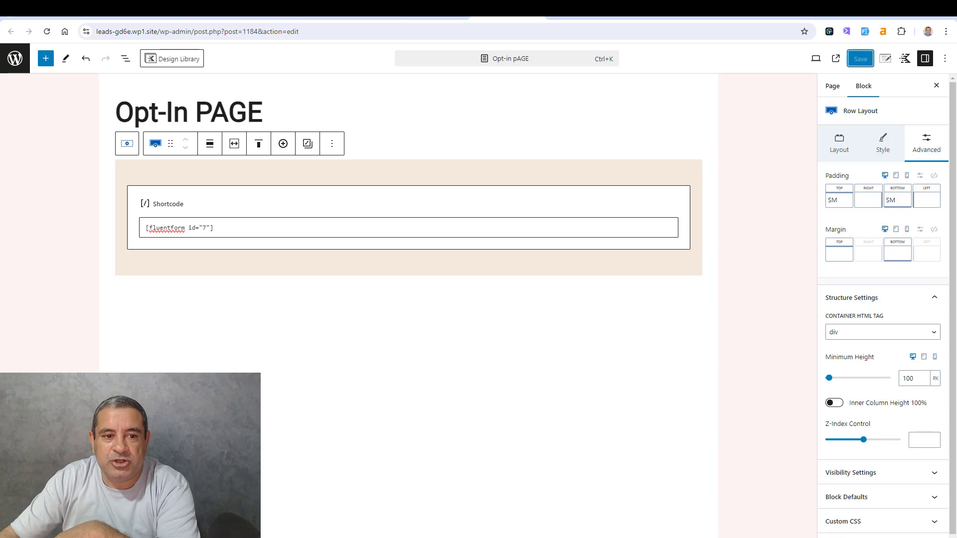
click(274, 226)
- Replace the shortcode on the Opt-In PAGE with Opt-in B's copied shortcode, [fluentform id="8"], and save the page
click(132, 9)
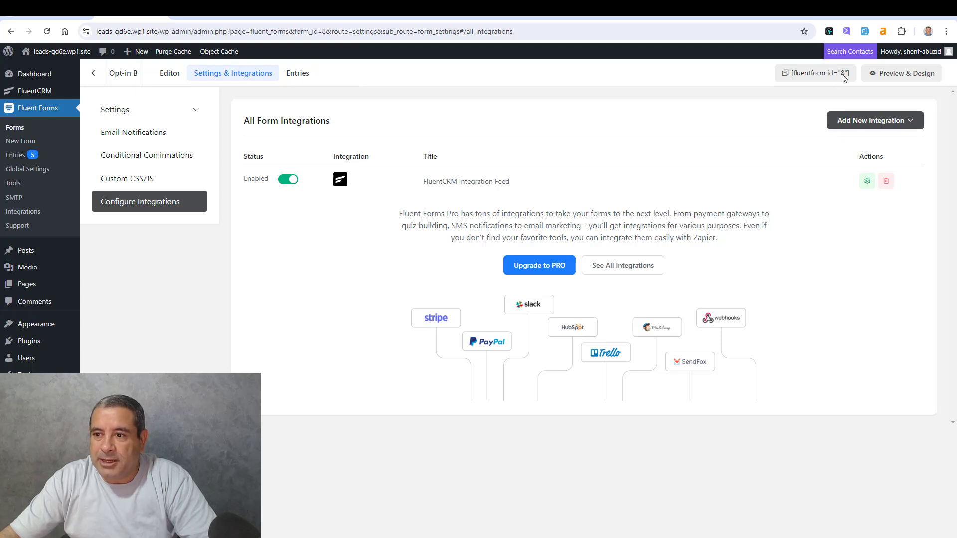
click(788, 75)
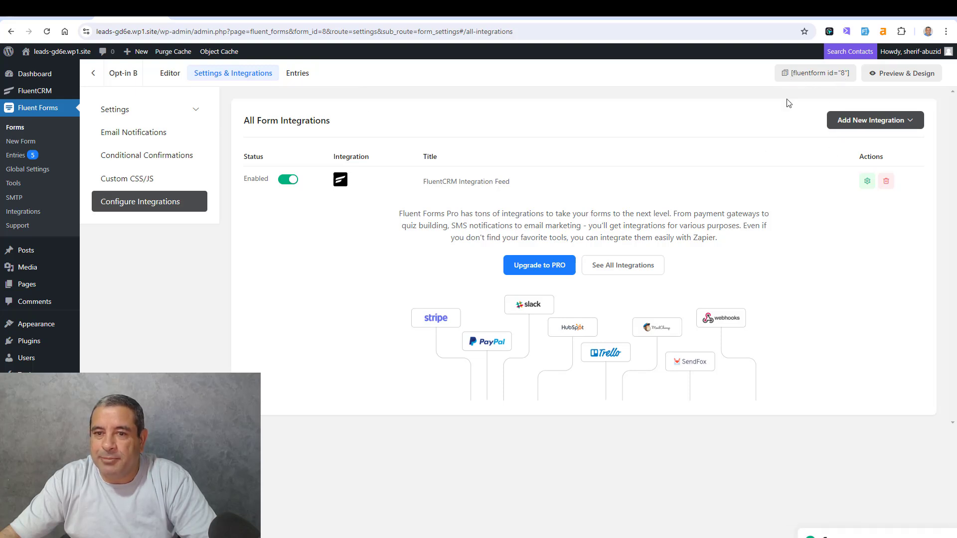
click(207, 9)
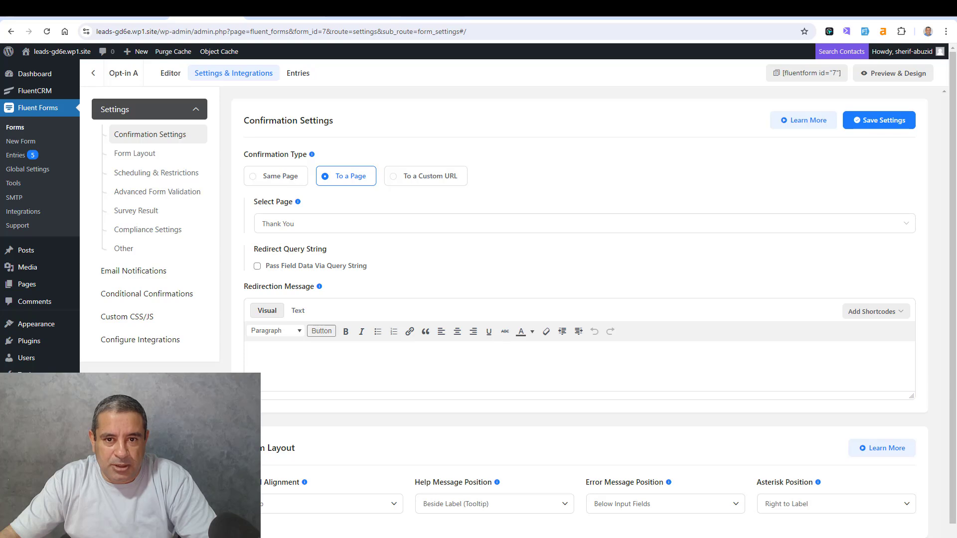
click(282, 9)
click(353, 9)
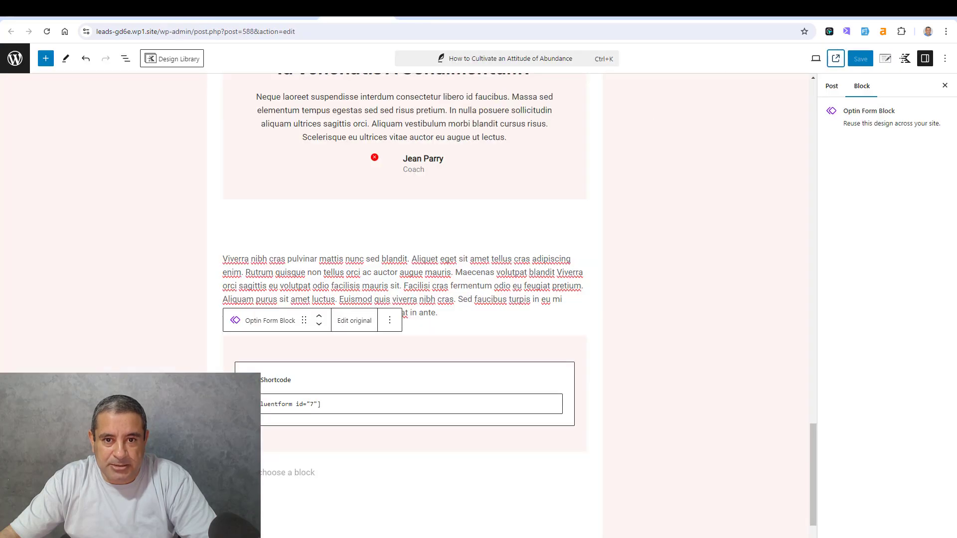
click(508, 9)
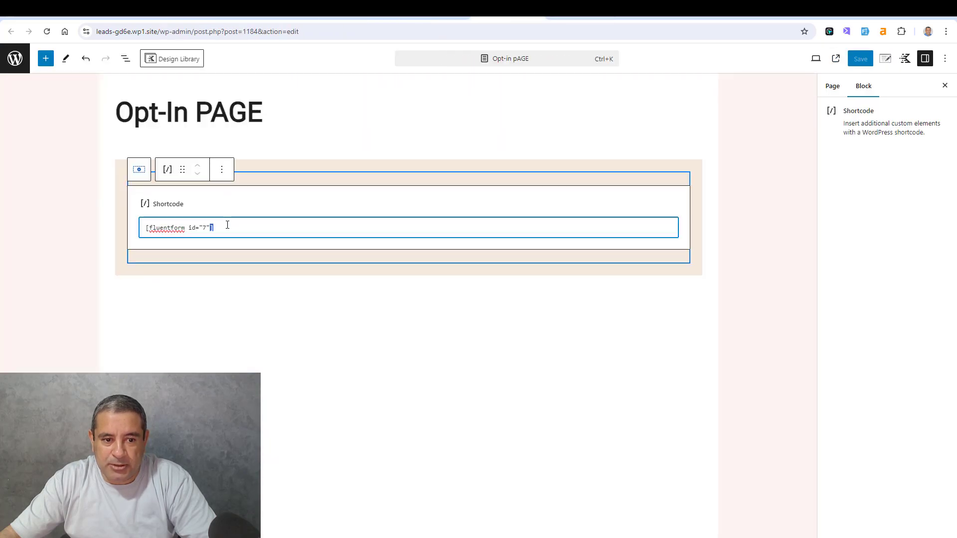
key(ctrl+a)
key(ctrl+v)
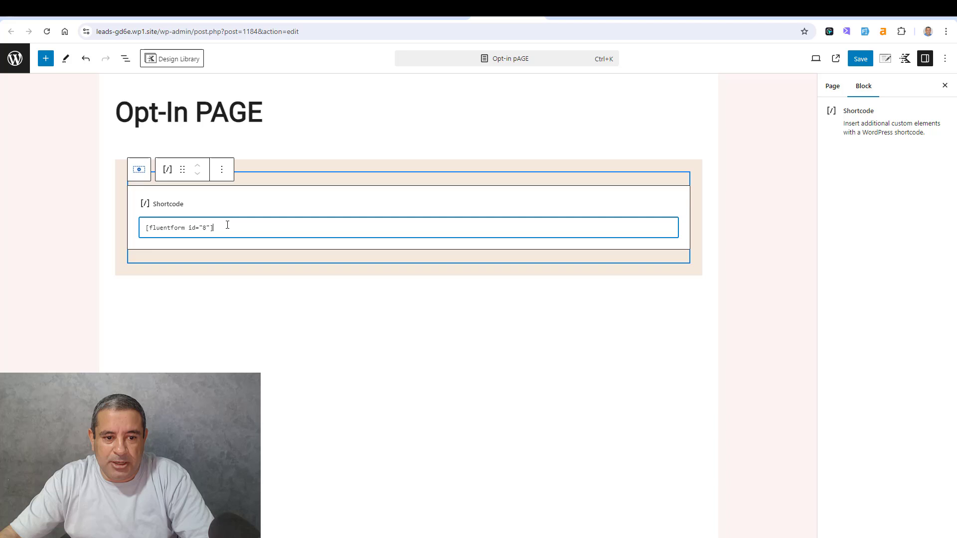
click(870, 59)
- Add a paragraph block above the shortcode on the Opt-In PAGE containing the title copied from the "How to Cultivate an Attitude of Abundance" post
click(322, 185)
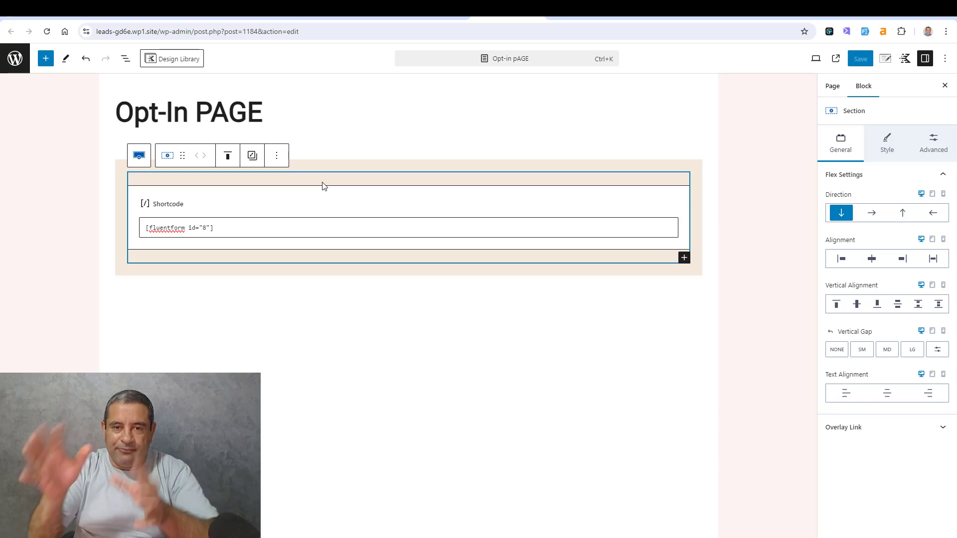
click(325, 199)
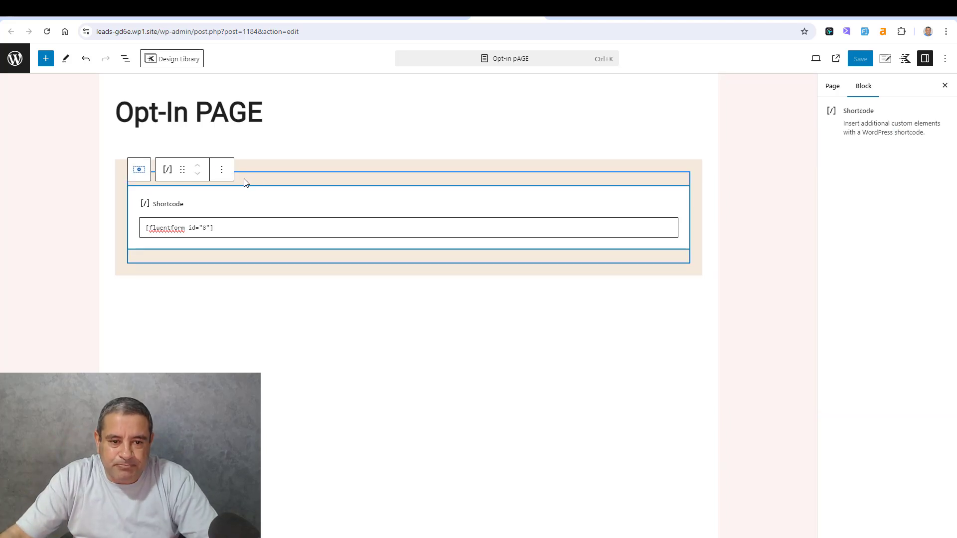
click(222, 170)
click(263, 243)
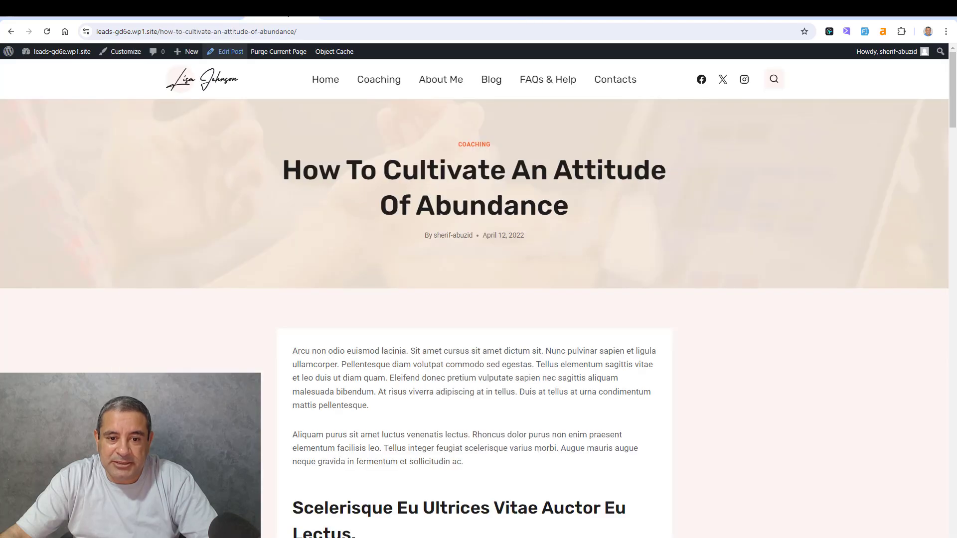
double_click(451, 168)
triple_click(452, 168)
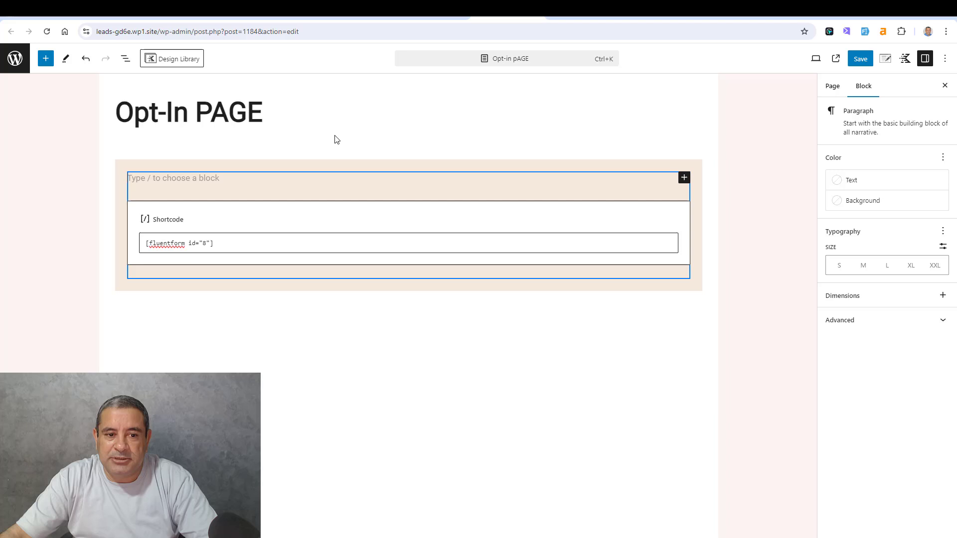
click(215, 179)
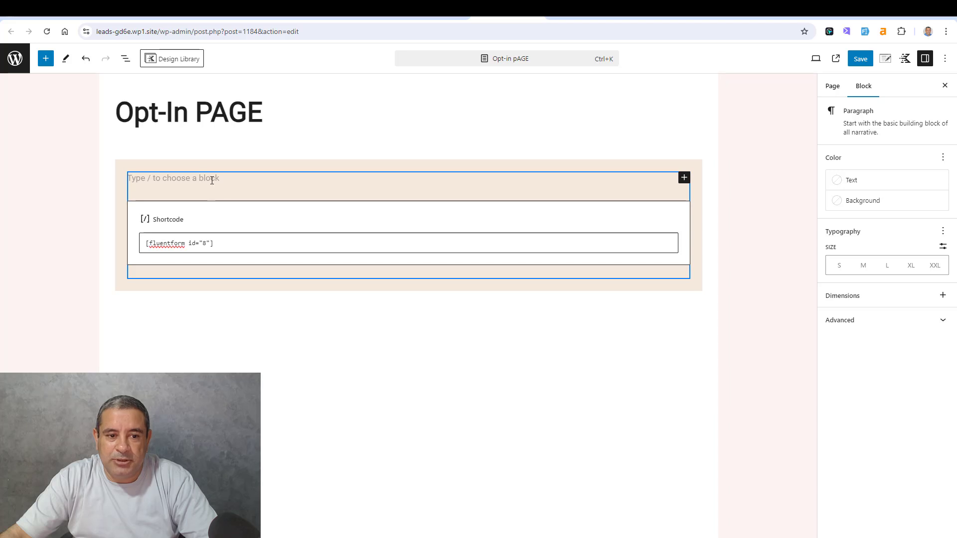
key(ctrl+v)
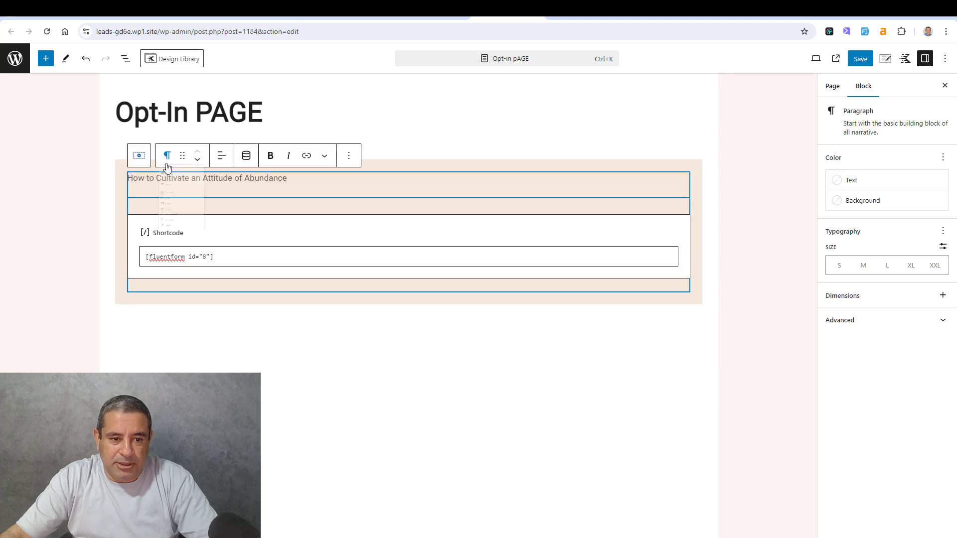
- Convert the title paragraph to a Text (Adv) block with an H1 tag and centre its text
click(167, 156)
click(198, 266)
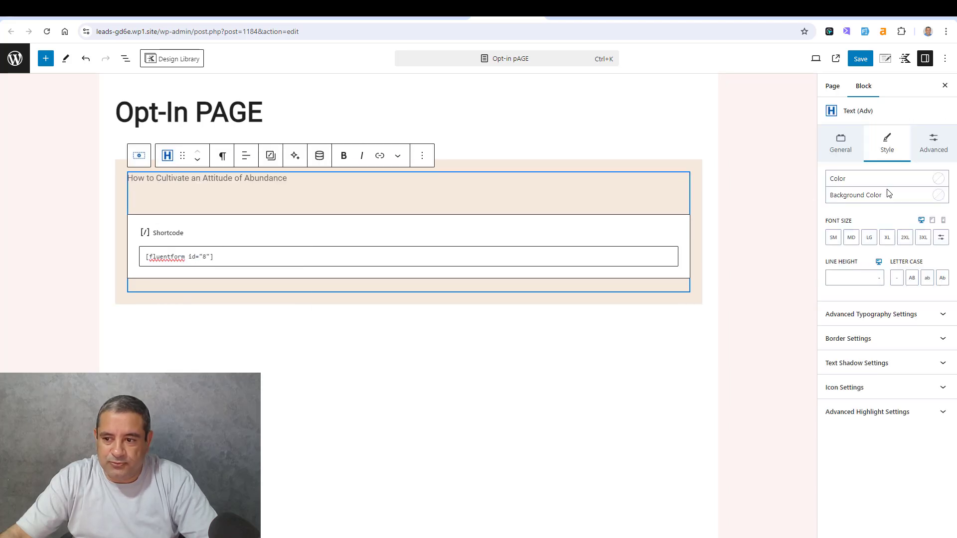
click(841, 146)
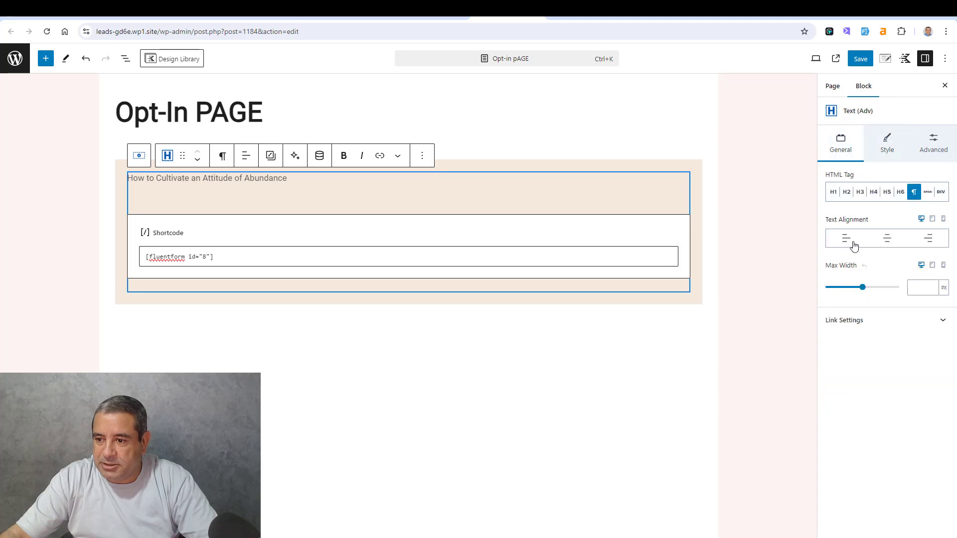
click(833, 192)
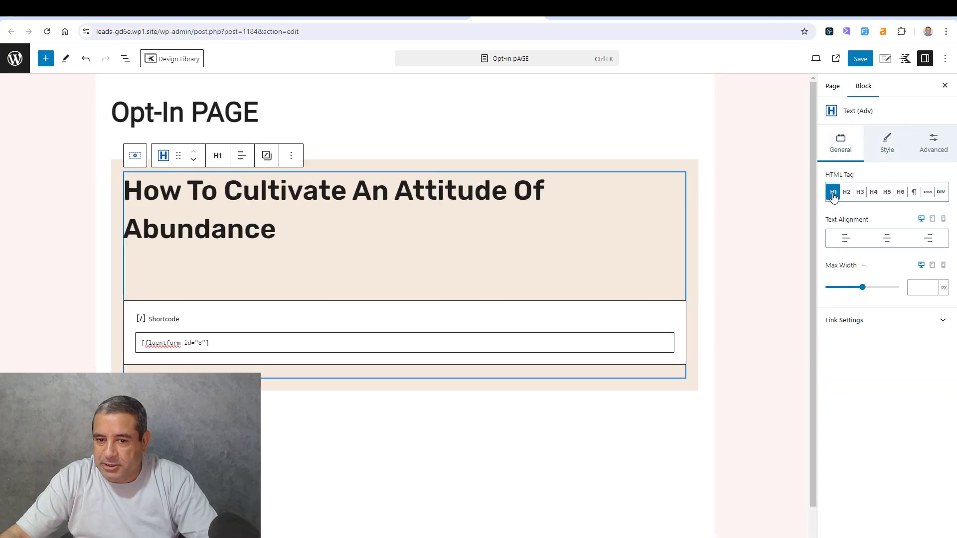
click(243, 156)
click(255, 205)
- Add a centred paragraph below the heading that repeats "How to Cultivate an Attitude of Abundance" twice, and save the page
click(499, 230)
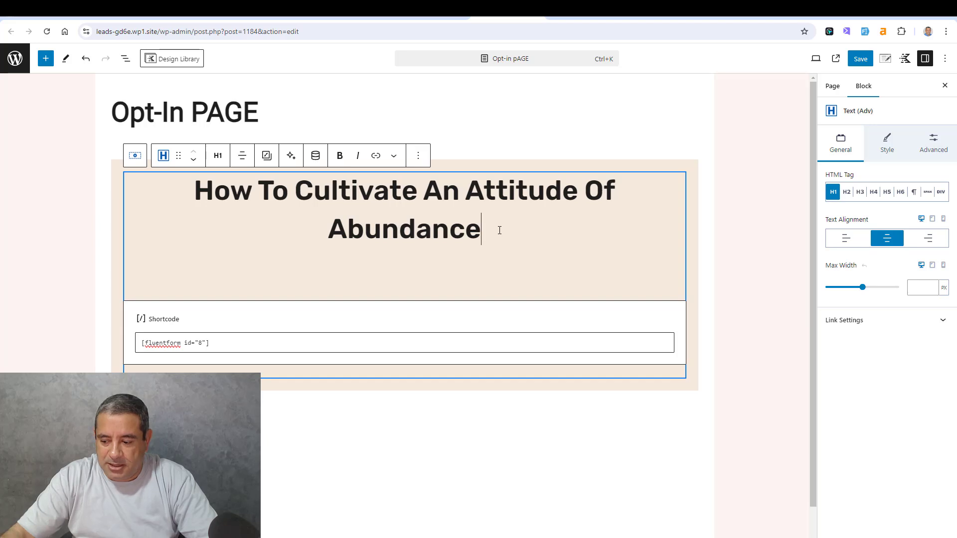
key(Return)
key(ctrl+v)
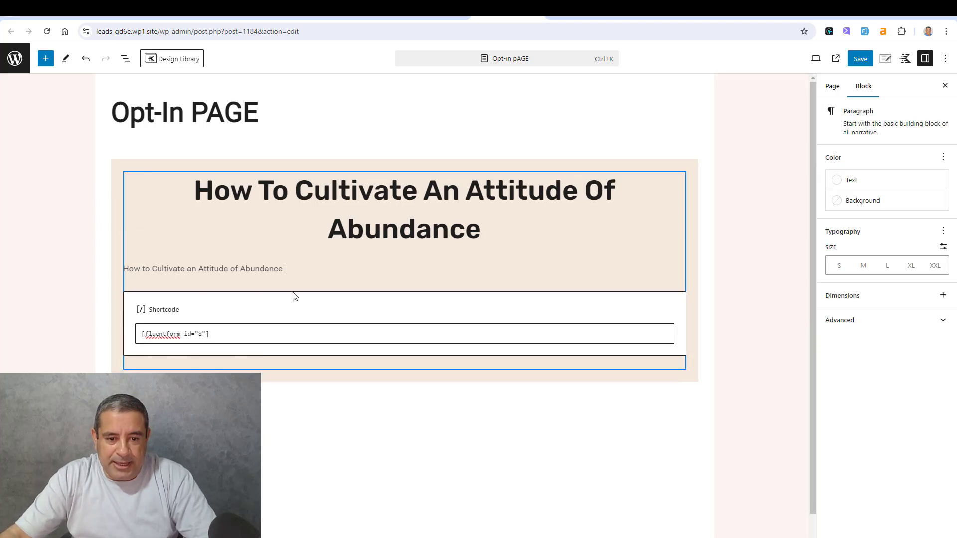
key(ctrl+v)
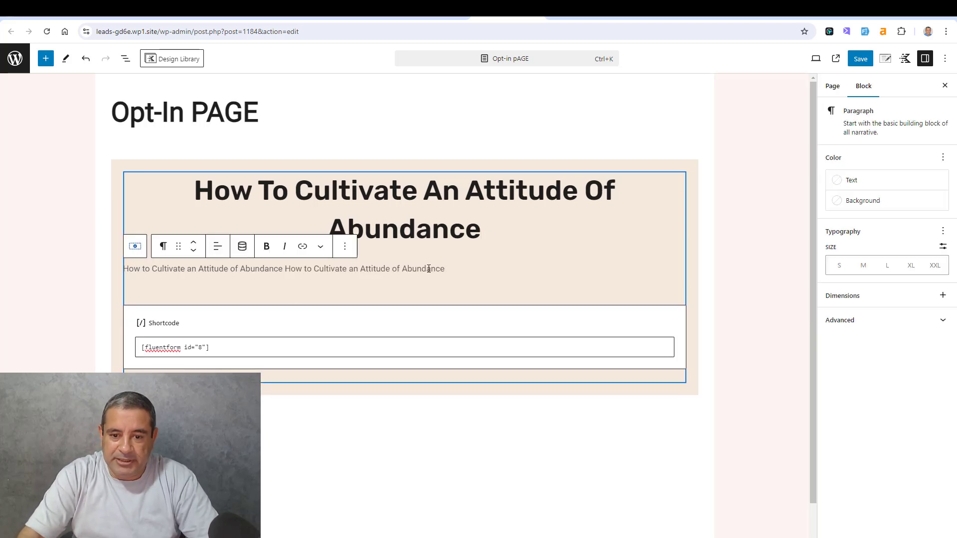
click(226, 248)
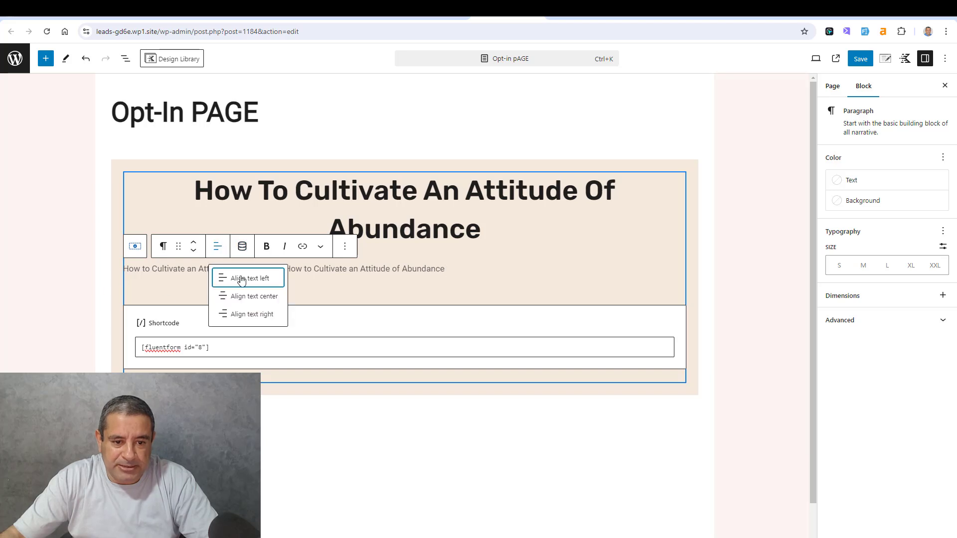
click(252, 292)
click(862, 60)
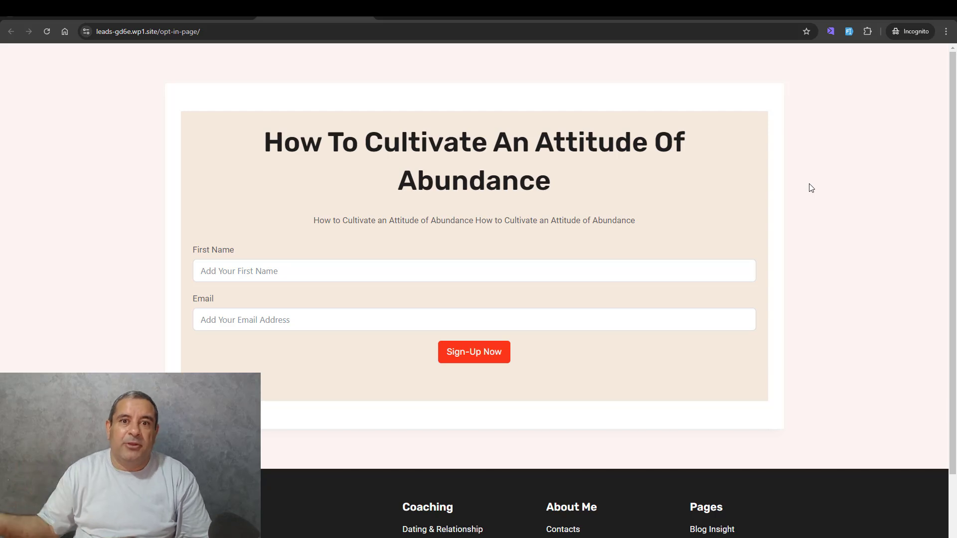
- Autofill the live opt-in page's First Name and Email fields with dummy data and submit the sign-up form
click(849, 32)
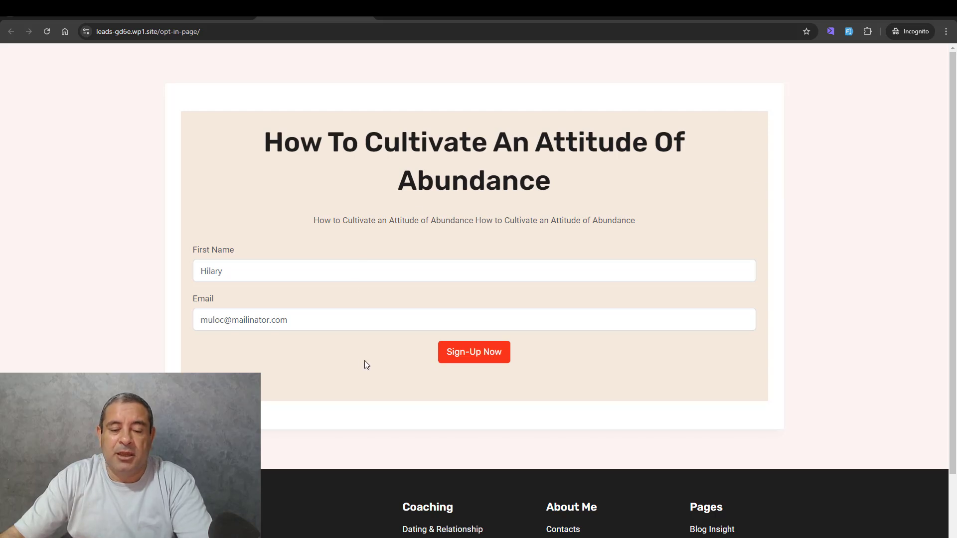
click(453, 362)
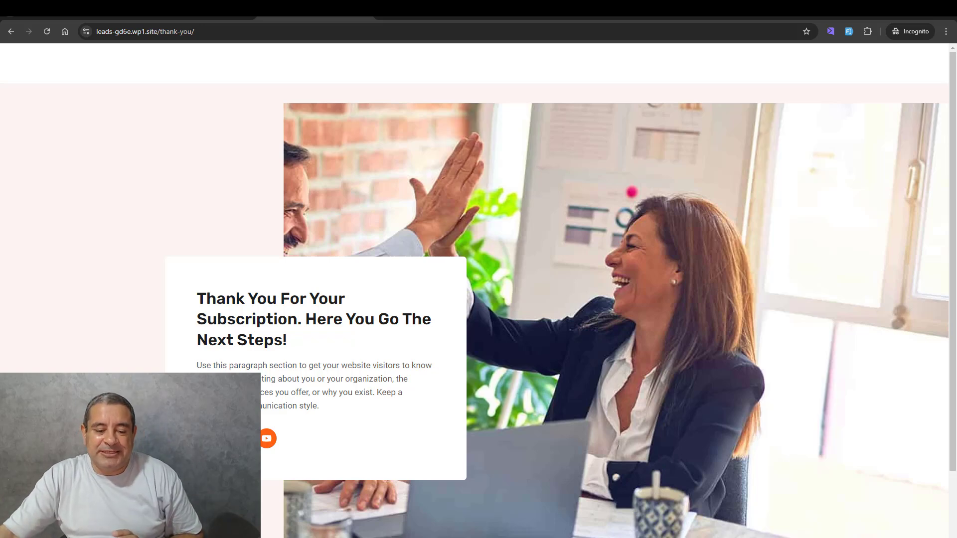
- Return to the WordPress admin and open the Fluent Forms list to check the entries recorded for Opt-in B
mouse_move(217, 537)
click(165, 524)
click(125, 11)
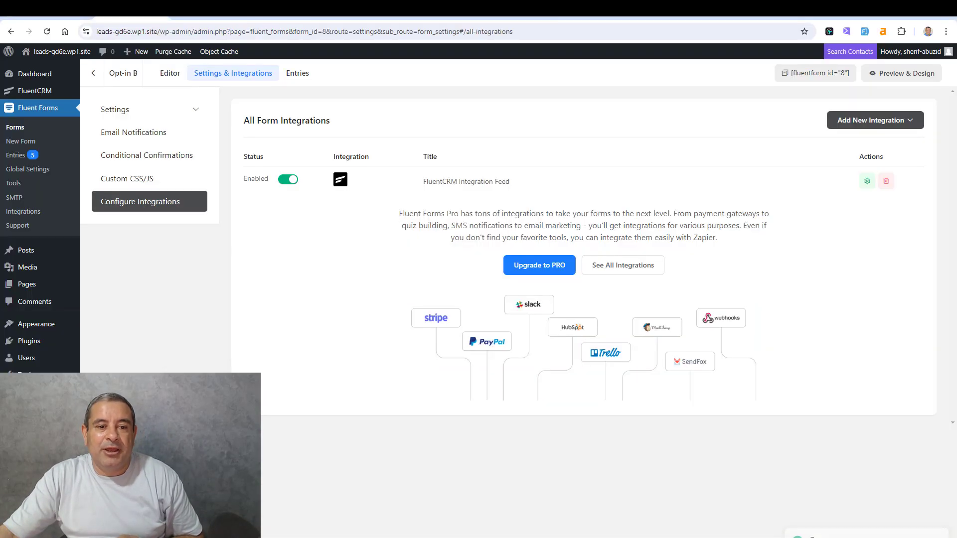
click(18, 128)
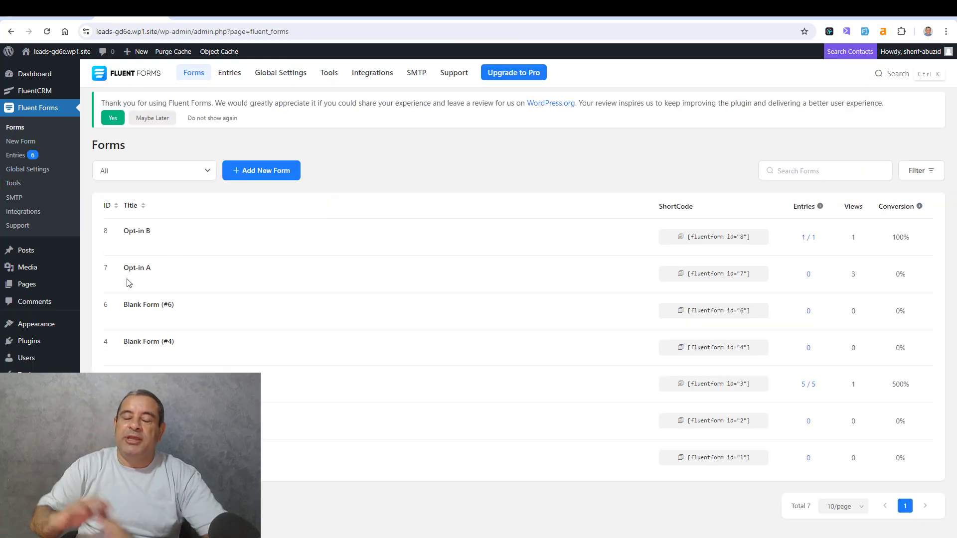